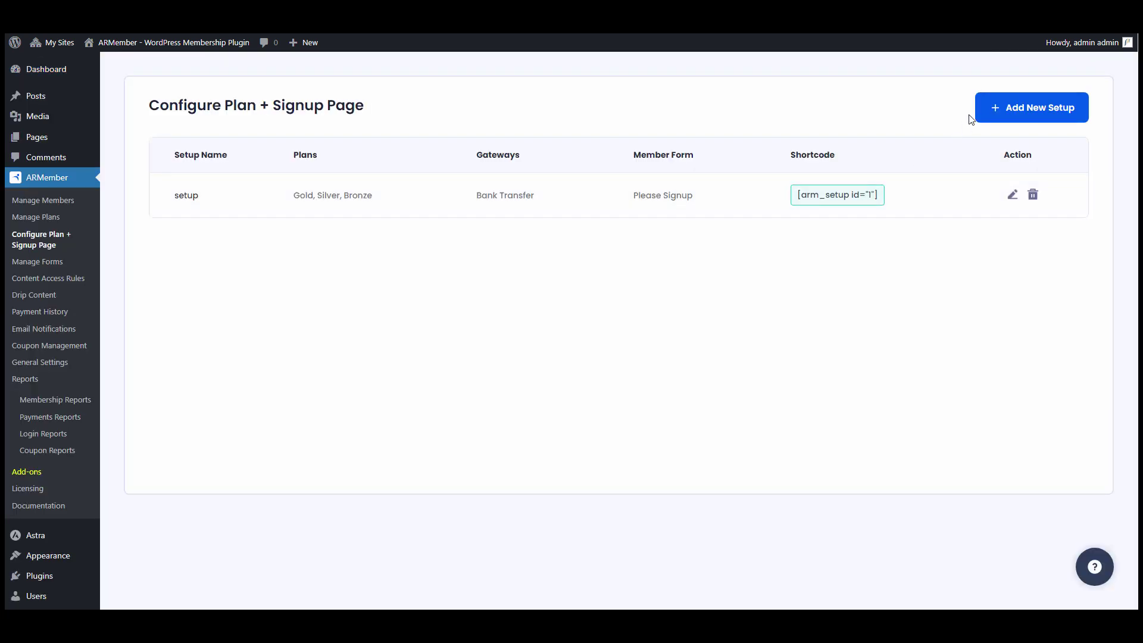
- Start a new setup from the Configure Plan + Signup Page list
left_click(986, 104)
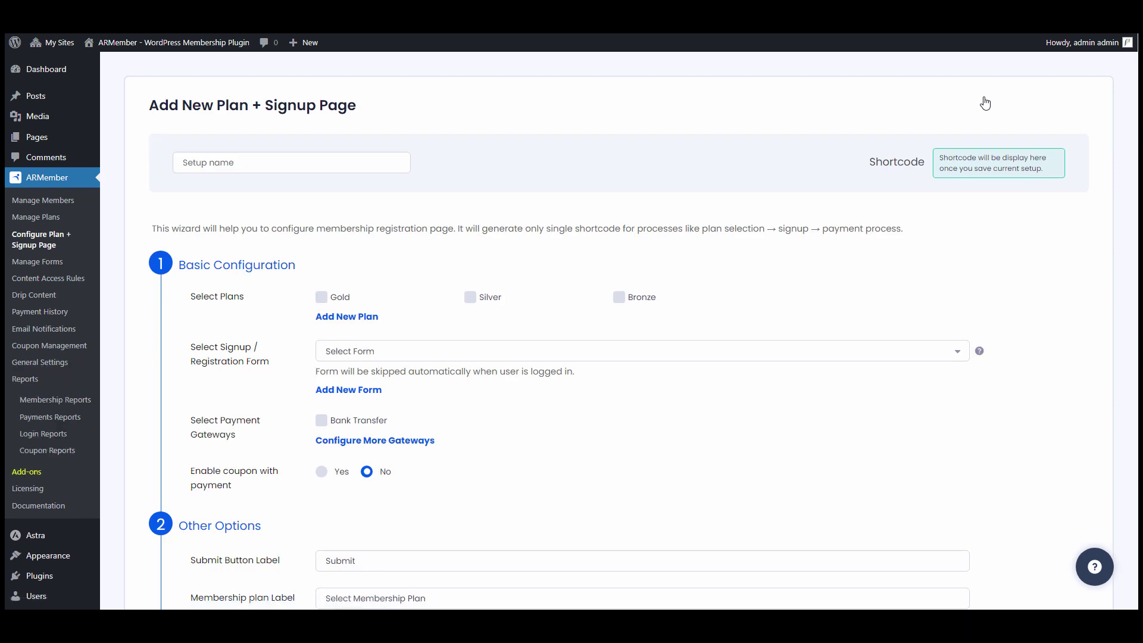
- Name the new setup 'ARMember Signup From'
left_click(305, 167)
type("ARMember Signup From")
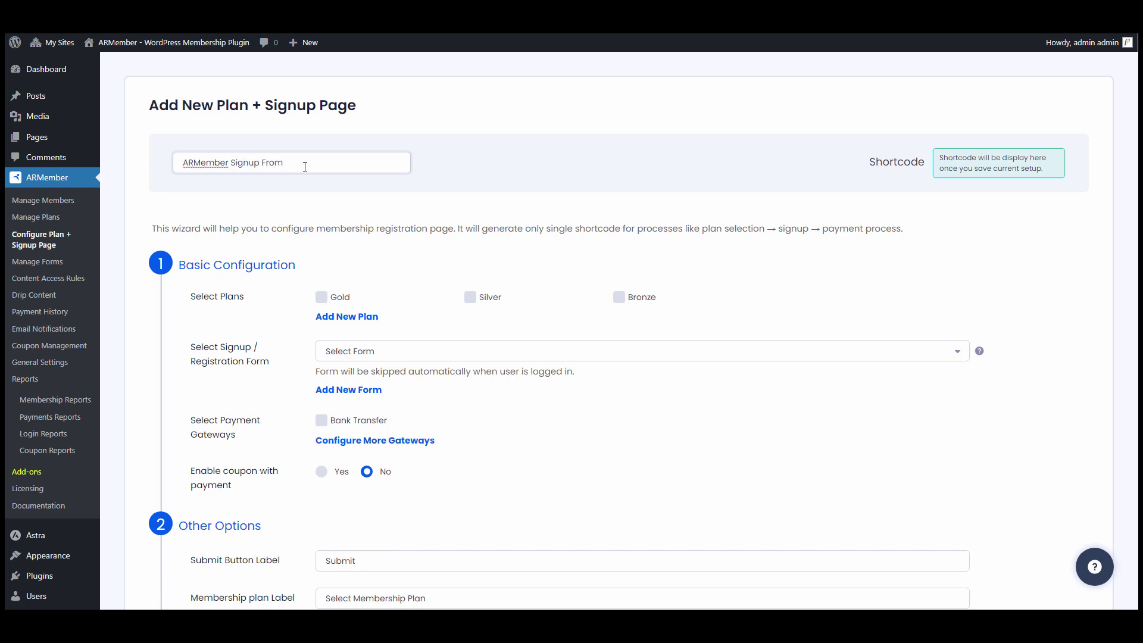
scroll(304, 166, "down", 1)
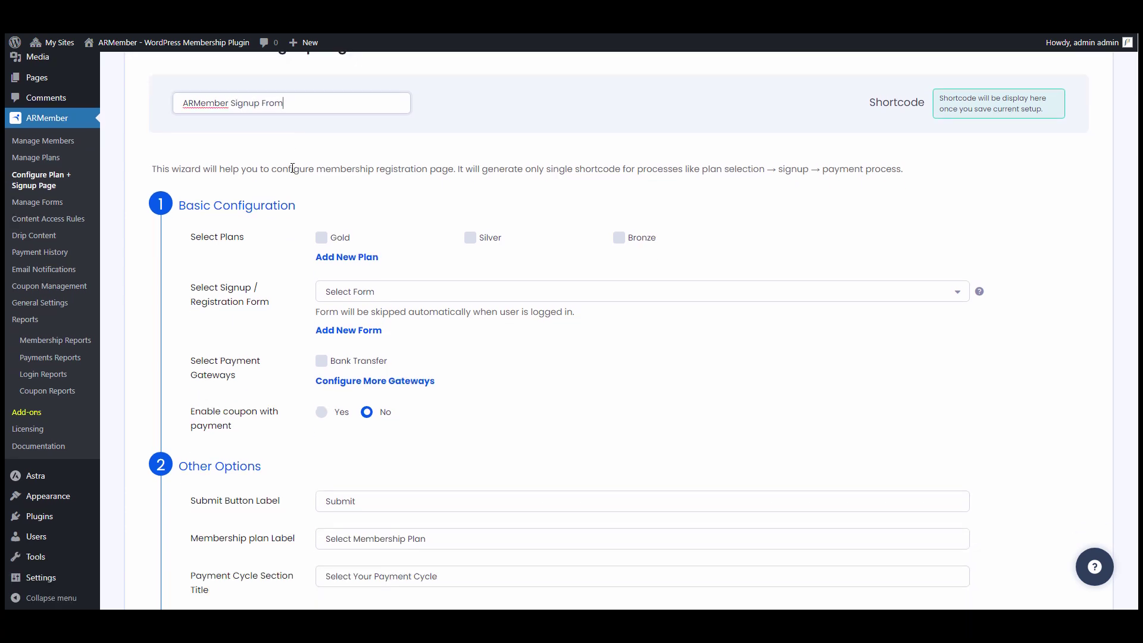
- Include the Gold, Silver and Bronze plans in the setup
left_click(348, 244)
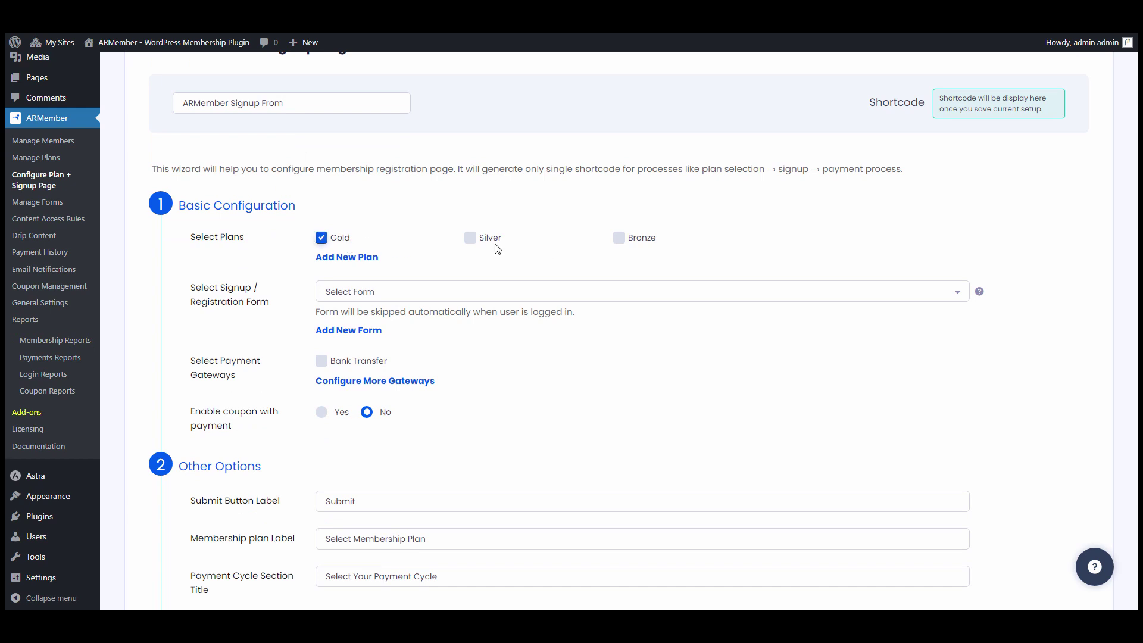
left_click(492, 244)
left_click(649, 243)
left_click(352, 261)
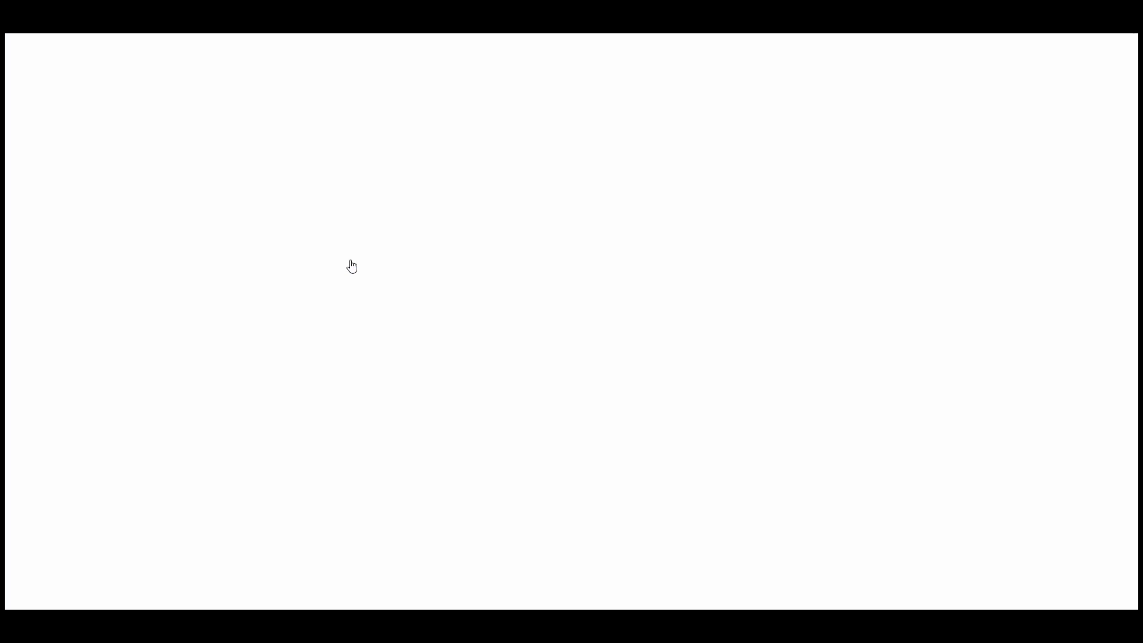
- Save a free plan 'Free Membership Plan' with description 'This Is Your Free Membership Plan' and no inherited access rules
left_click(407, 151)
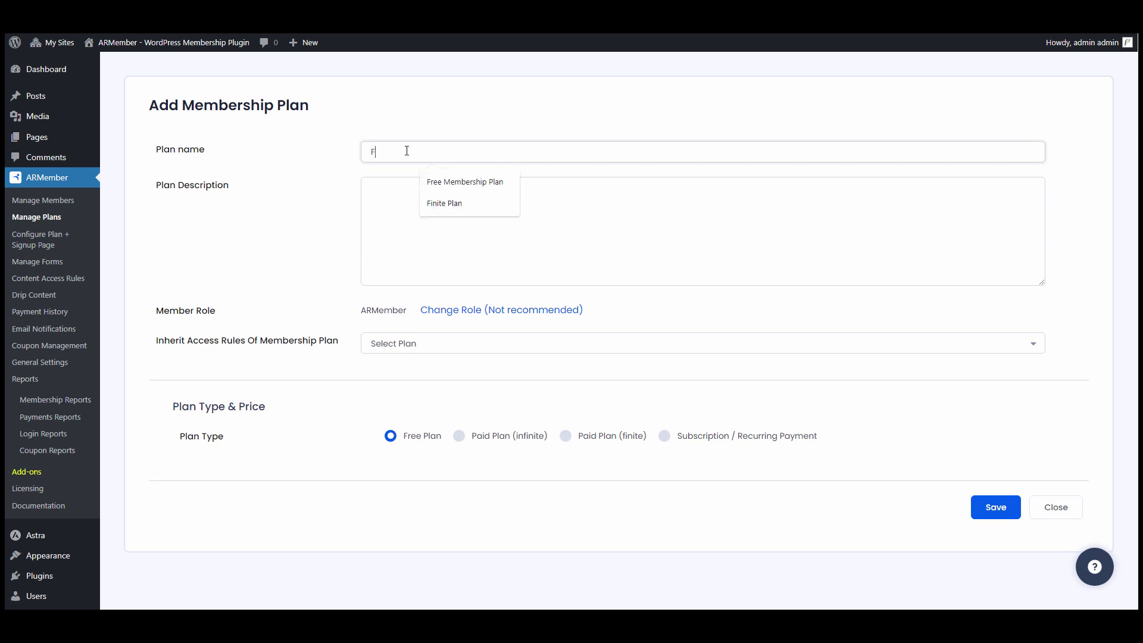
type("Free Member")
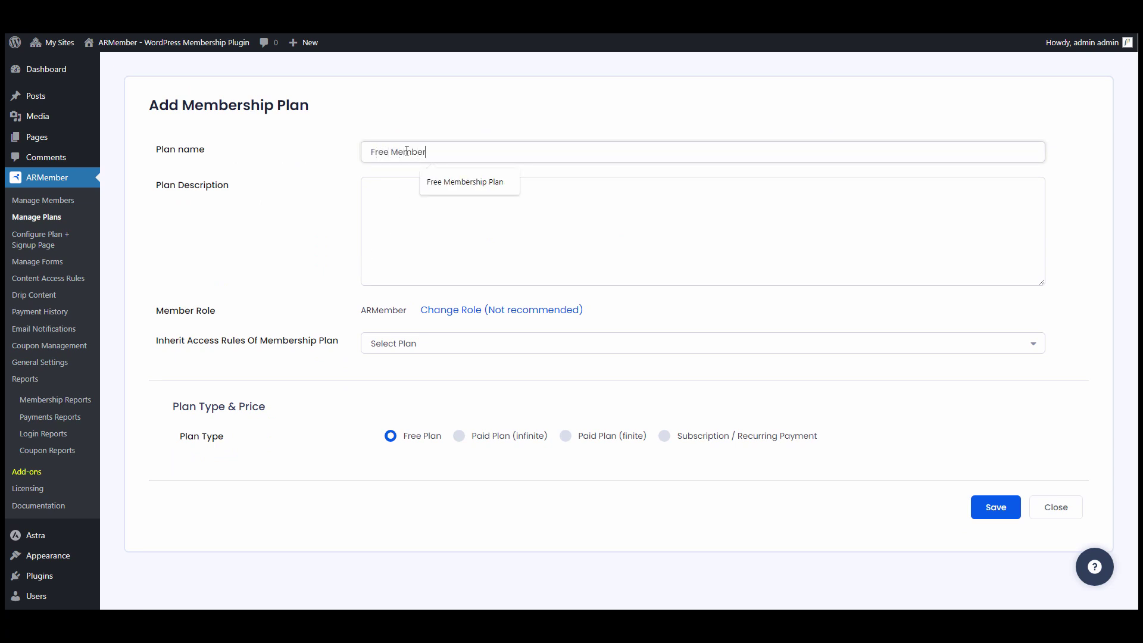
type("ship Plan")
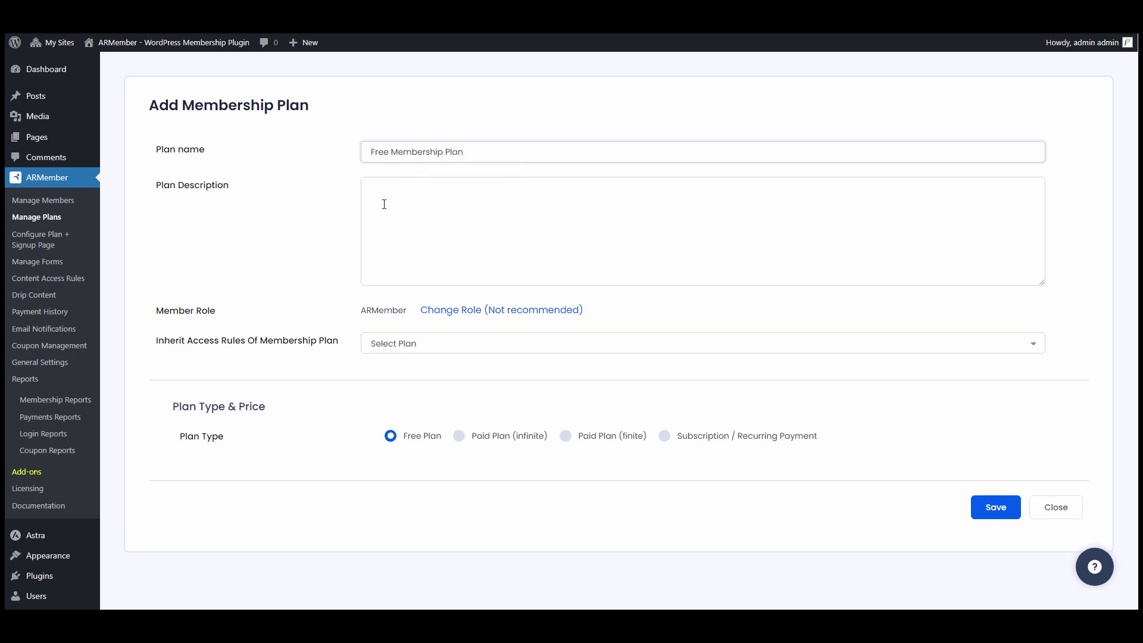
left_click(384, 204)
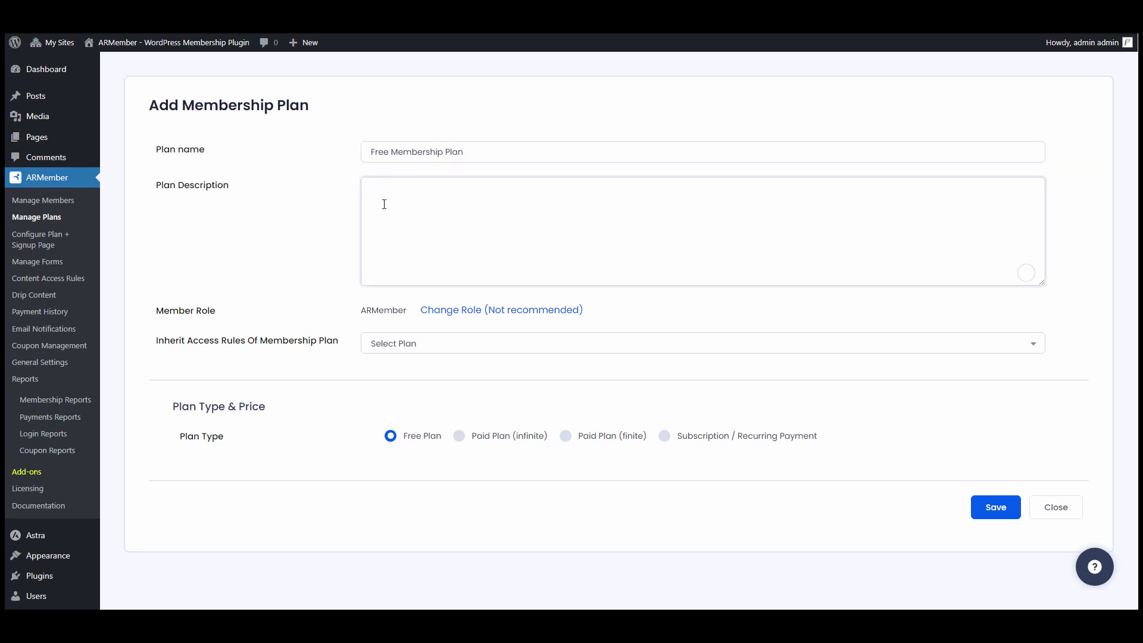
type("T")
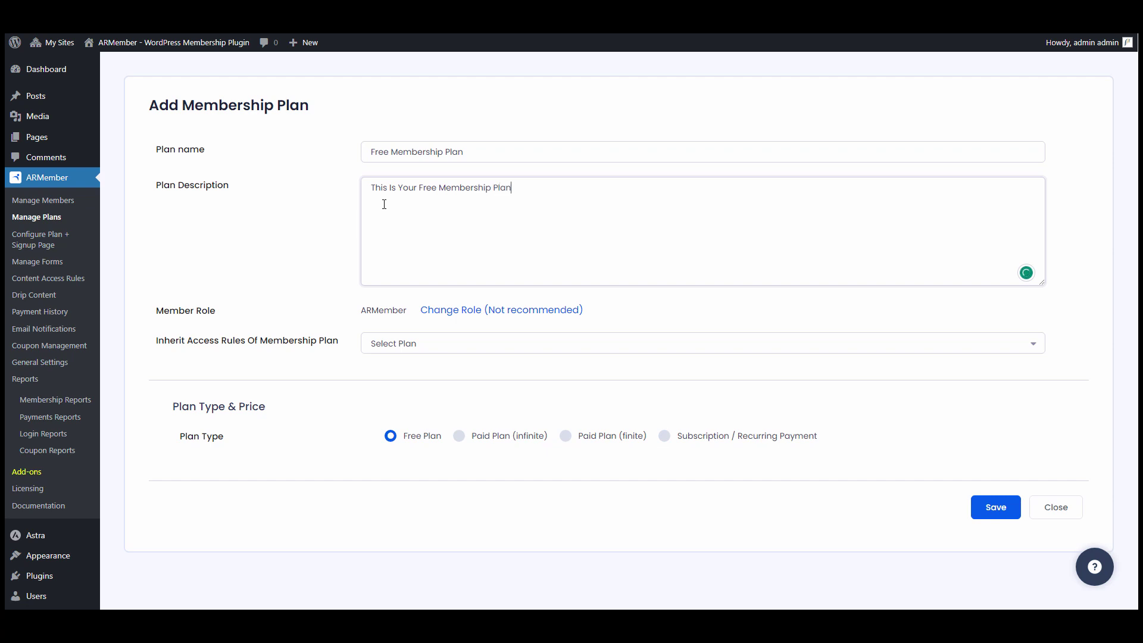
left_click(423, 351)
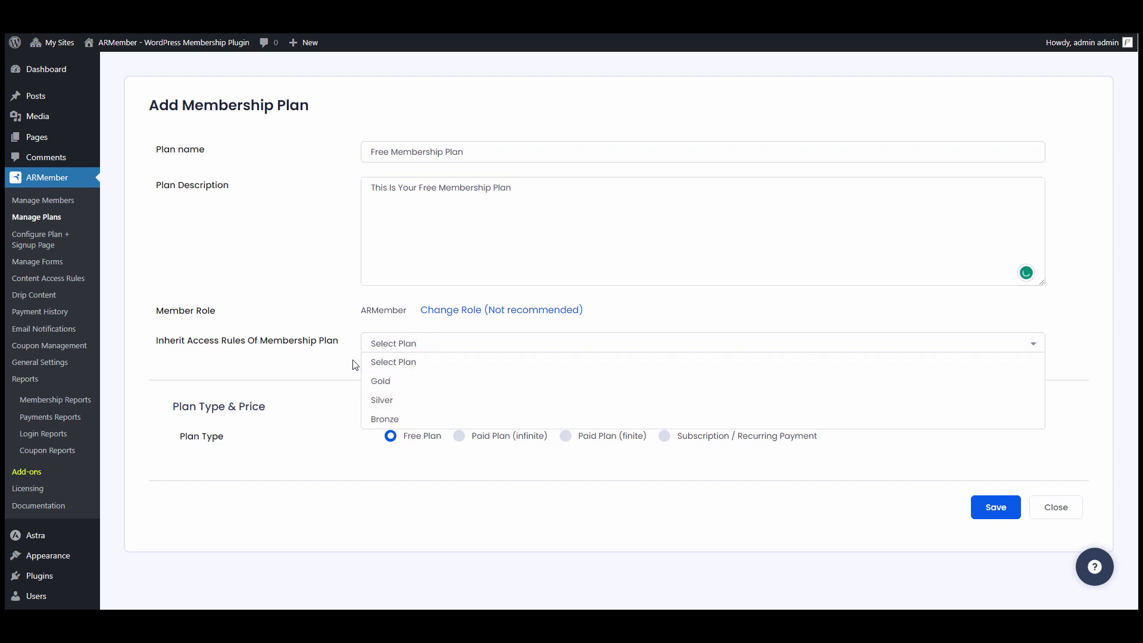
left_click(404, 363)
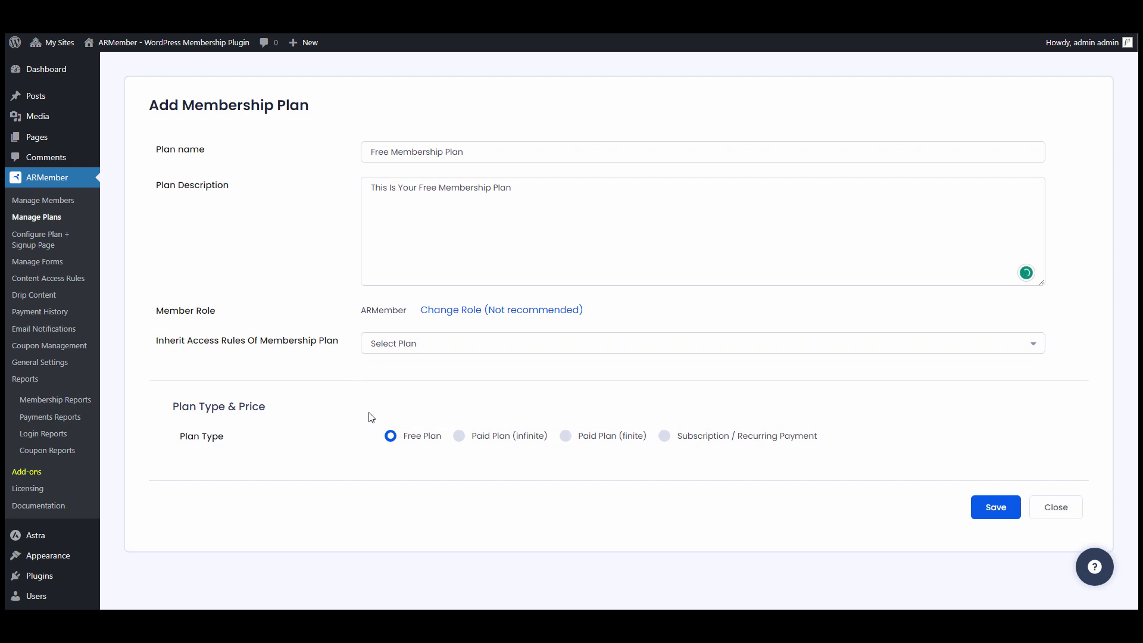
left_click(1000, 509)
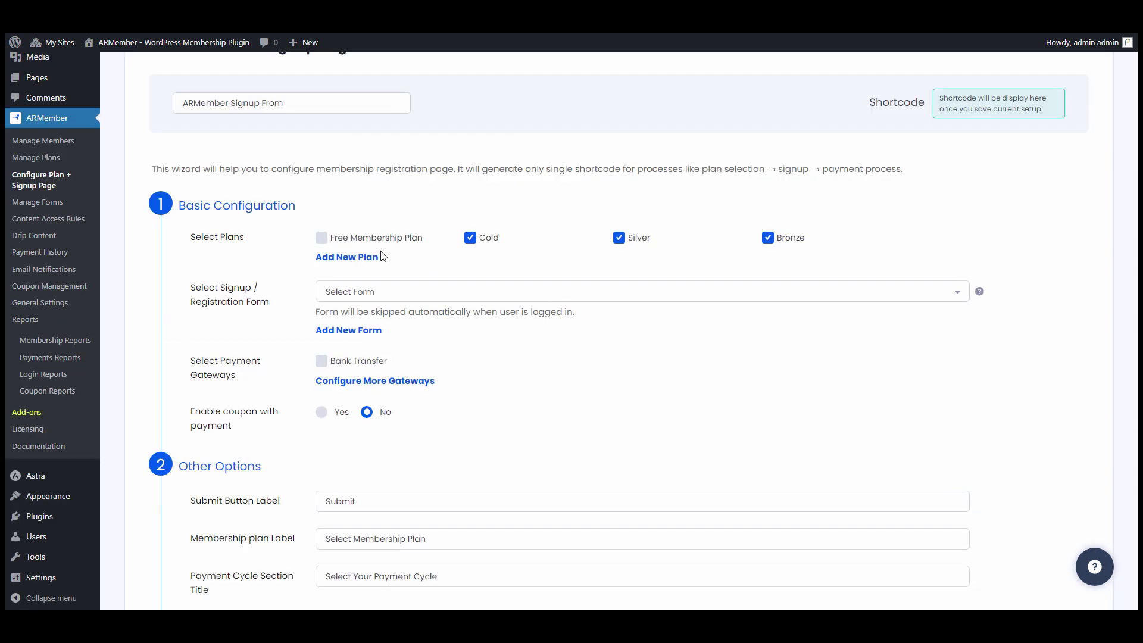
- Add Free Membership Plan to the setup so all four plans are selected
left_click(395, 239)
left_click(398, 293)
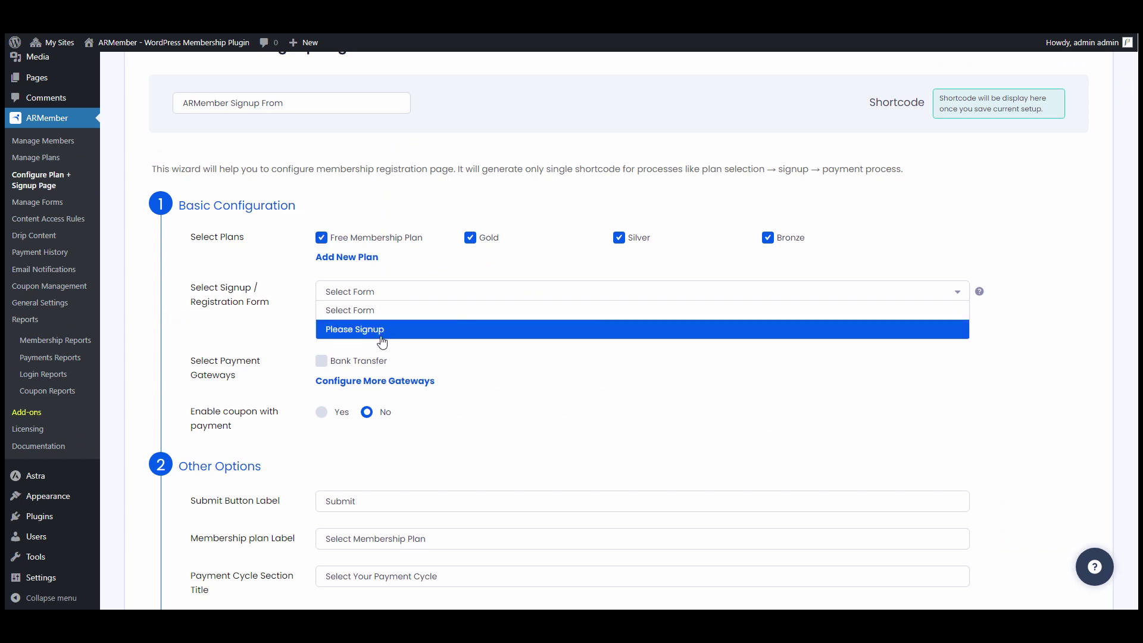
left_click(392, 292)
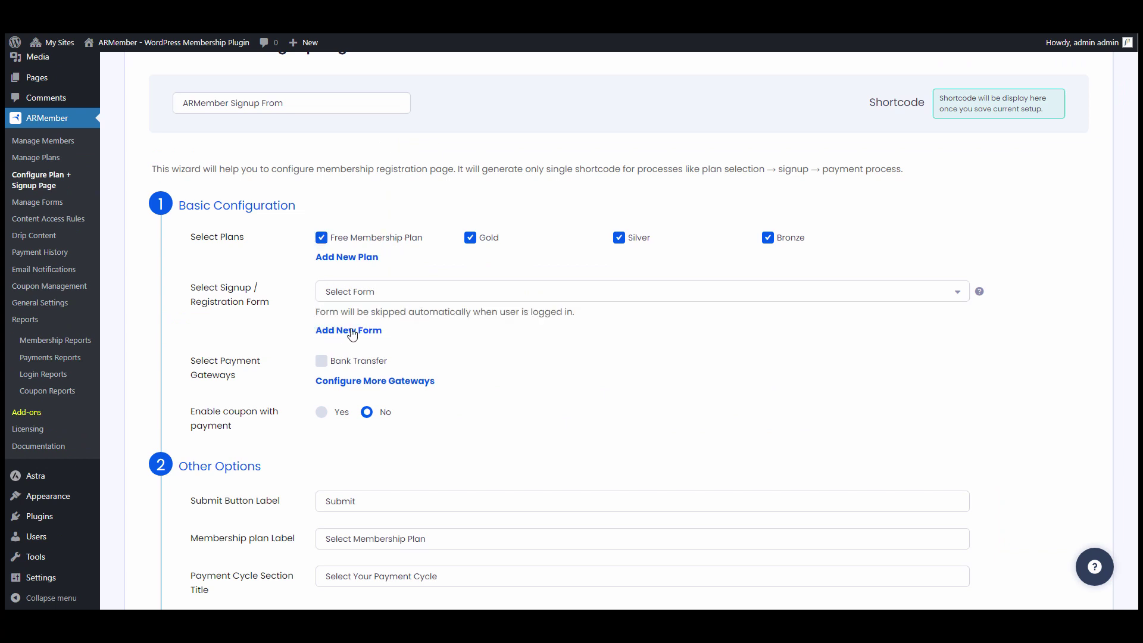
left_click(342, 331)
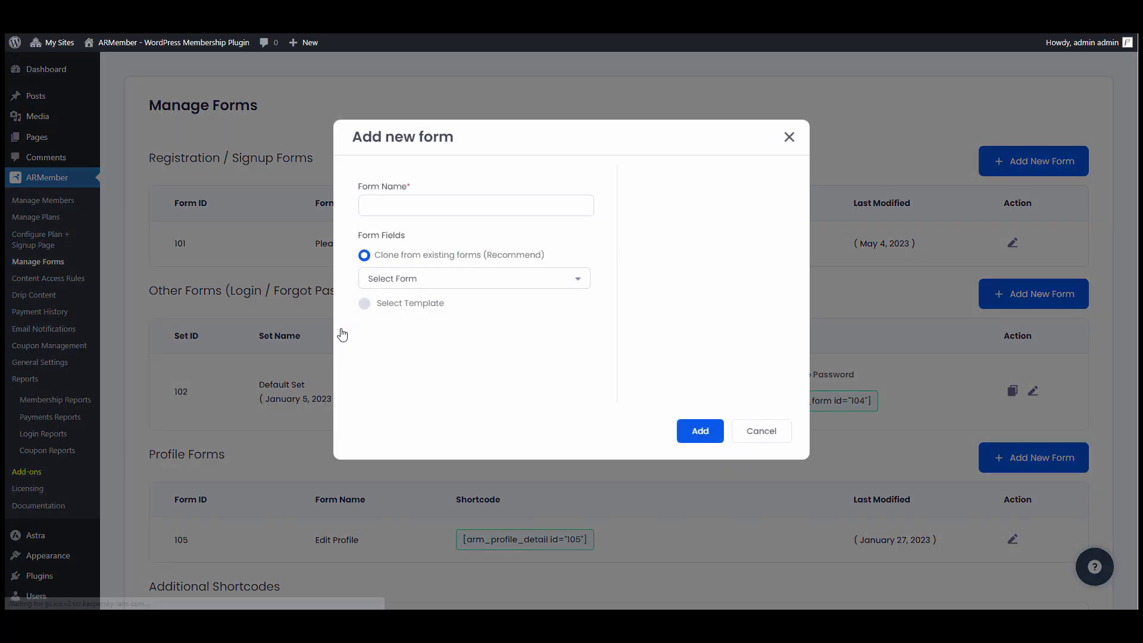
- Name the new form 'Membership Signup Form' and pick Please Signup as the clone source
left_click(457, 207)
type("Membership Signup Form")
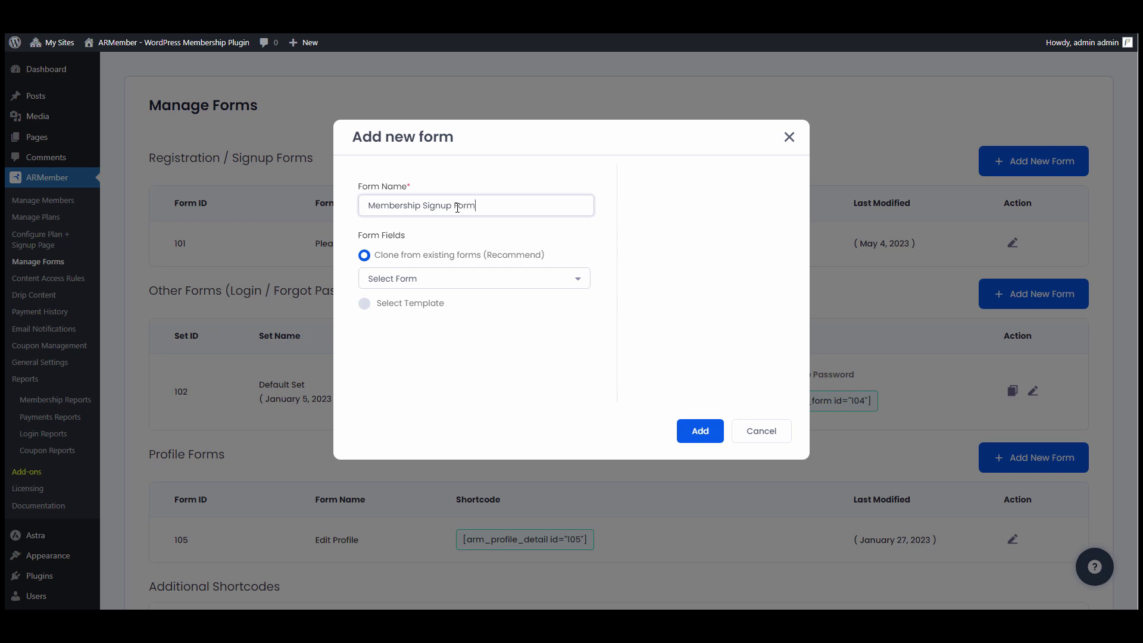
left_click(426, 281)
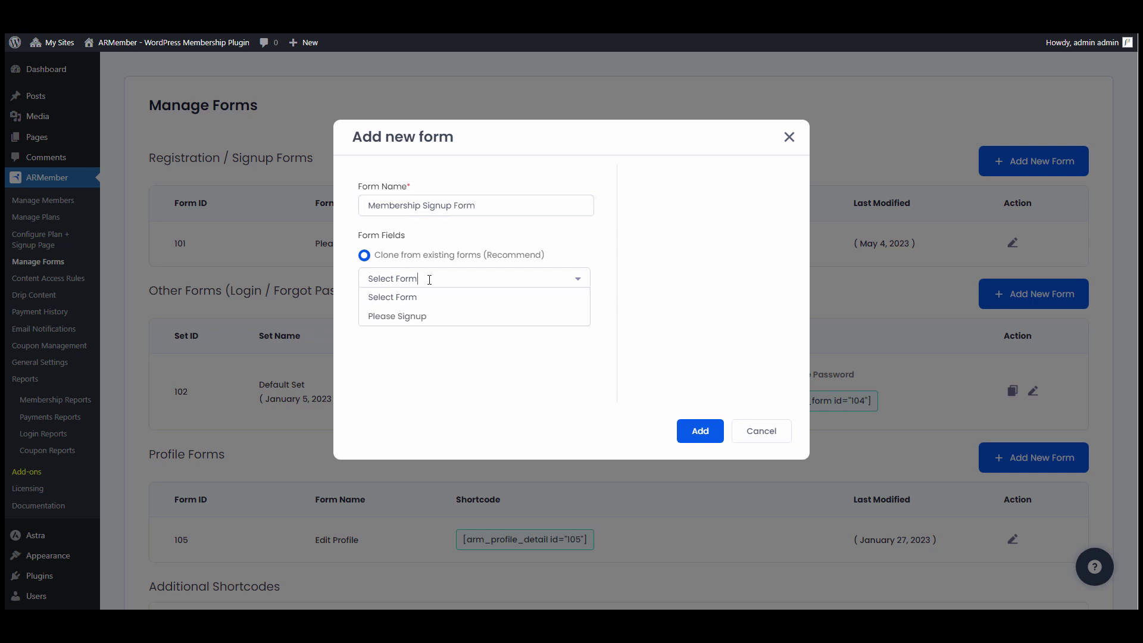
left_click(419, 318)
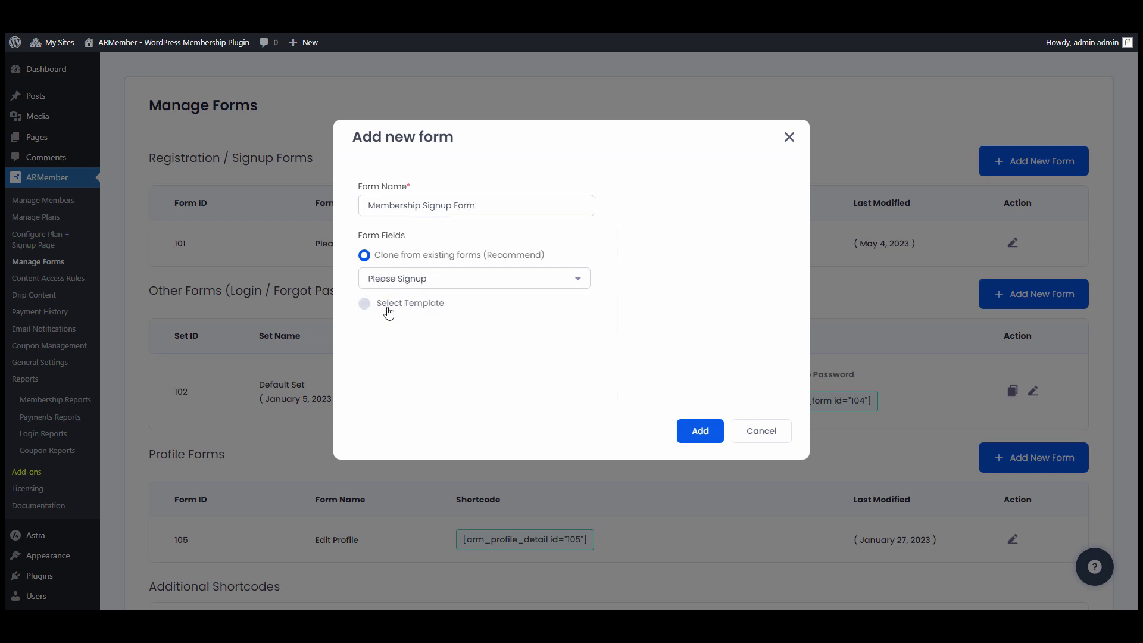
- Build the form from a template instead, trying Templates 1 and 4 before settling on Template 5
left_click(395, 302)
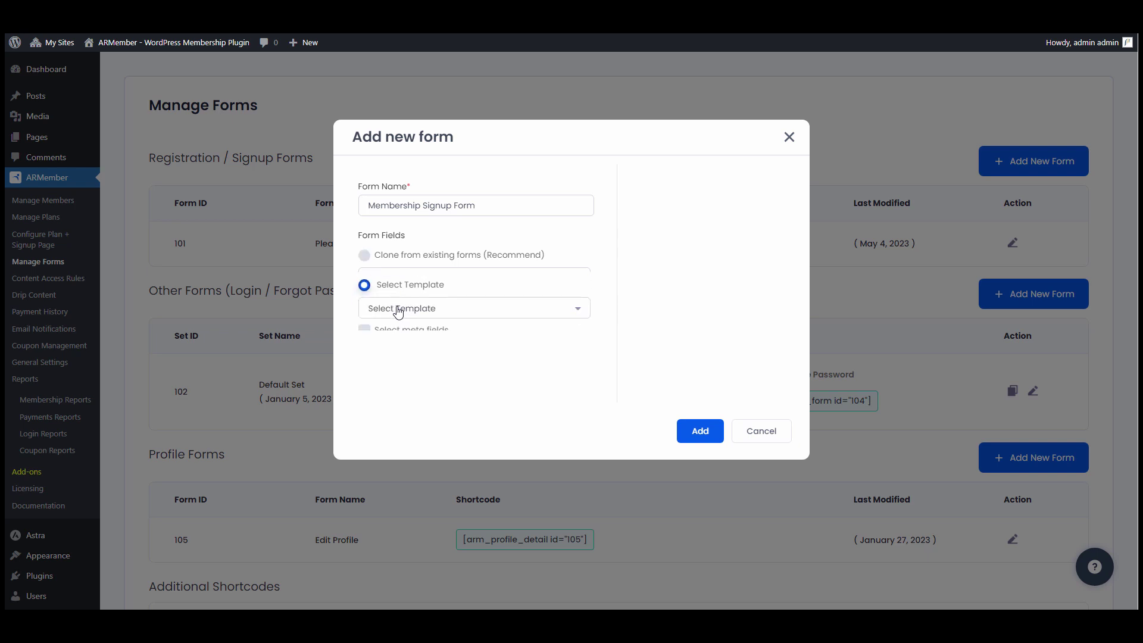
left_click(455, 302)
scroll(448, 386, "up", 1)
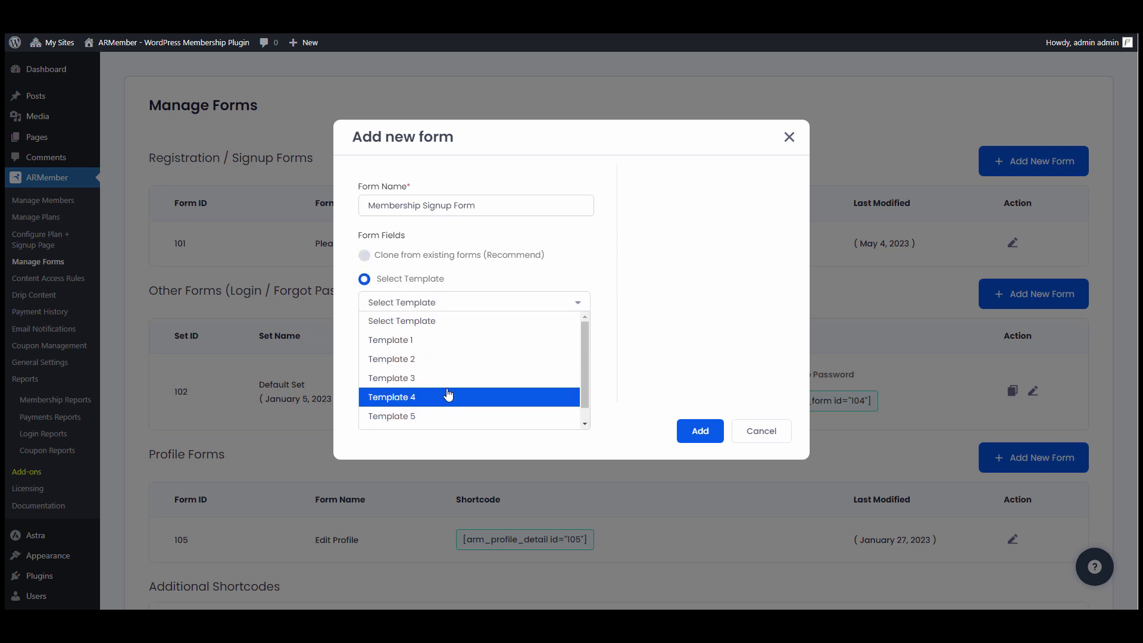
left_click(461, 341)
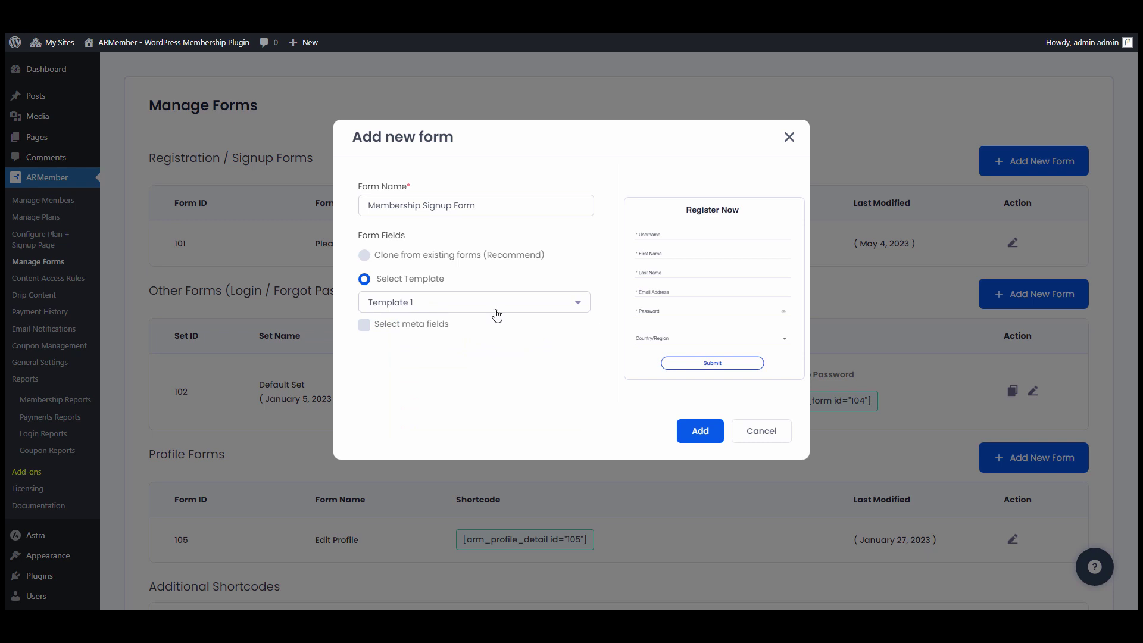
left_click(497, 314)
left_click(454, 397)
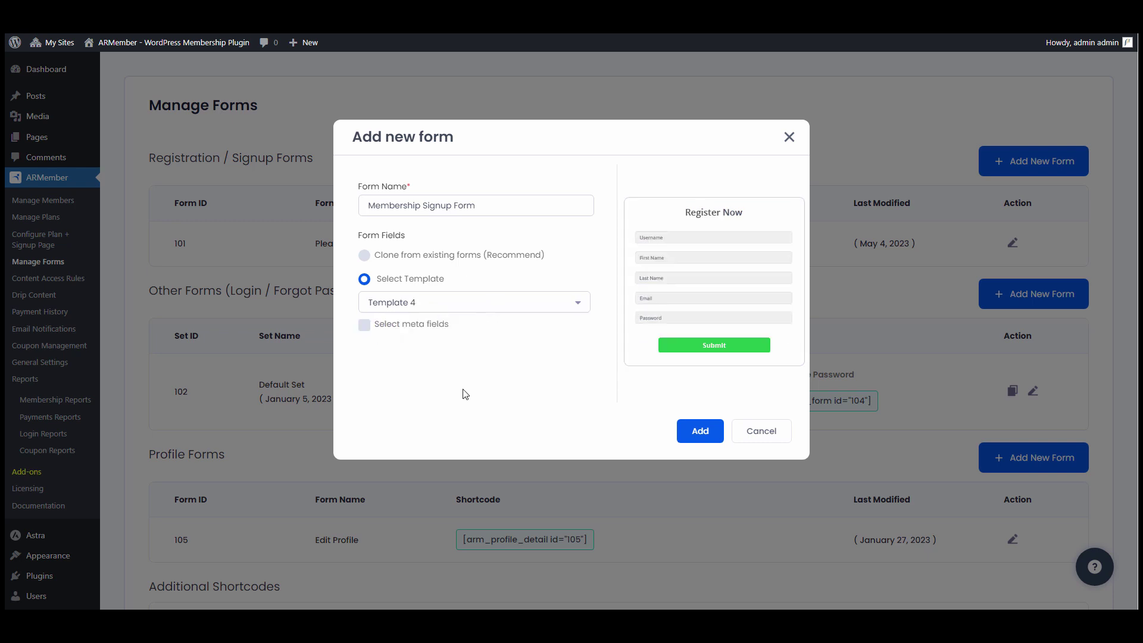
left_click(486, 307)
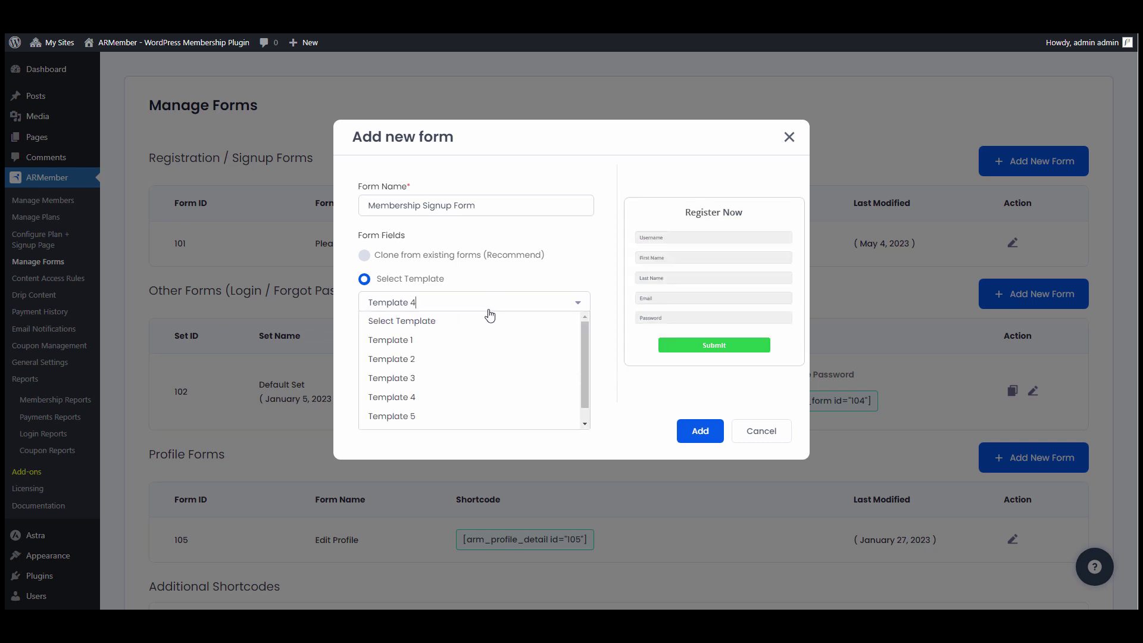
left_click(456, 423)
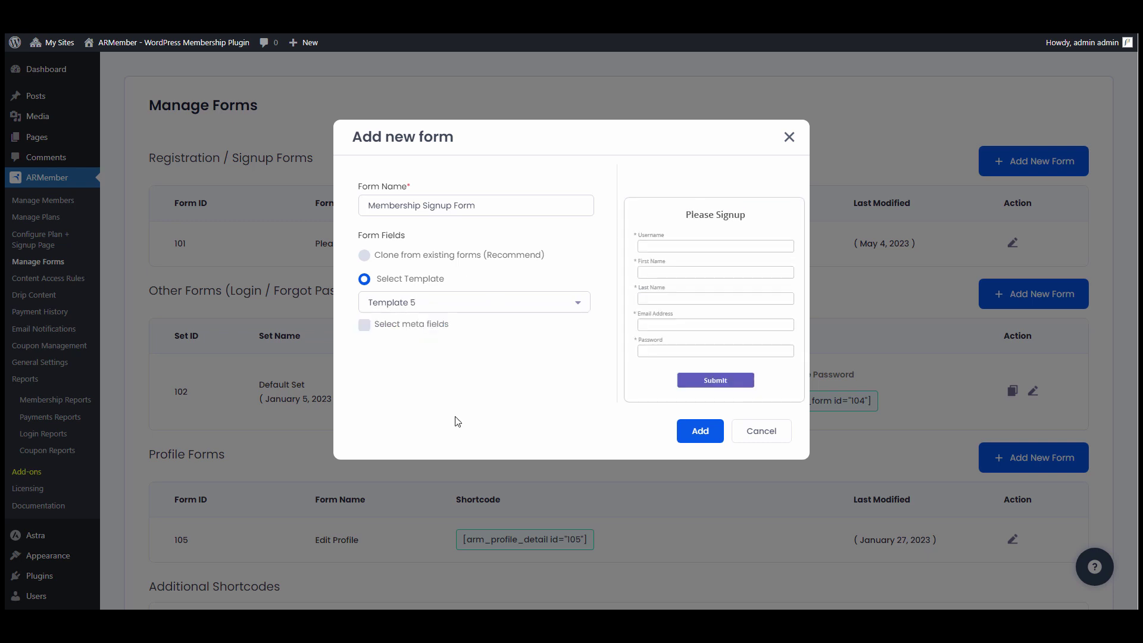
- Add Profile Display Name, Country/Region, Date of Birth and Avatar fields and create the form
left_click(440, 328)
scroll(450, 378, "down", 3)
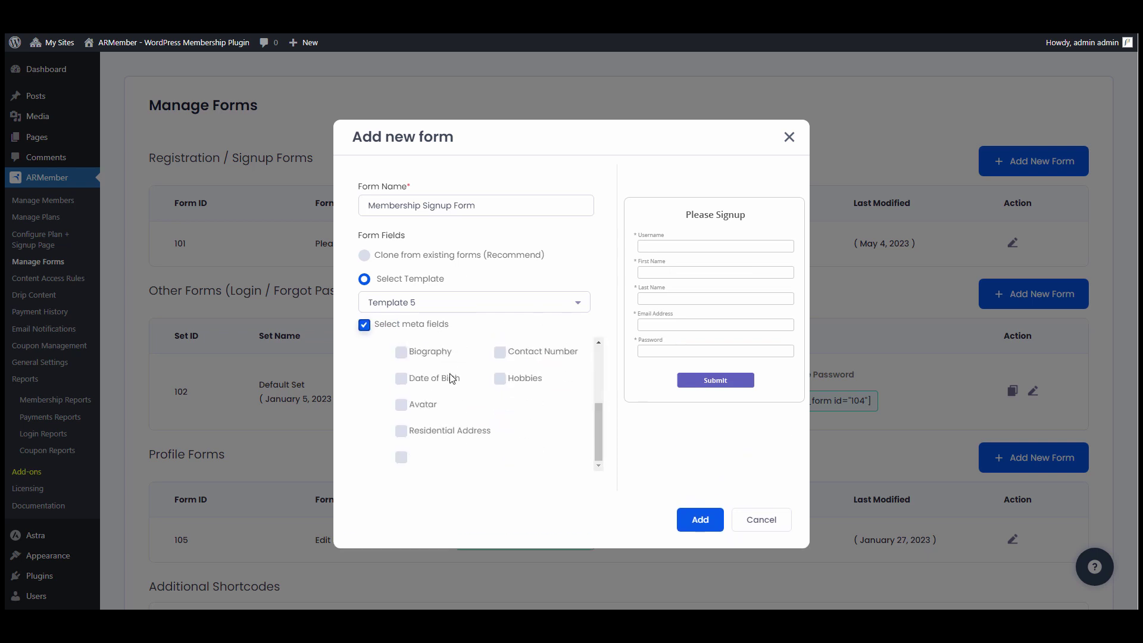
scroll(451, 378, "up", 5)
left_click(446, 381)
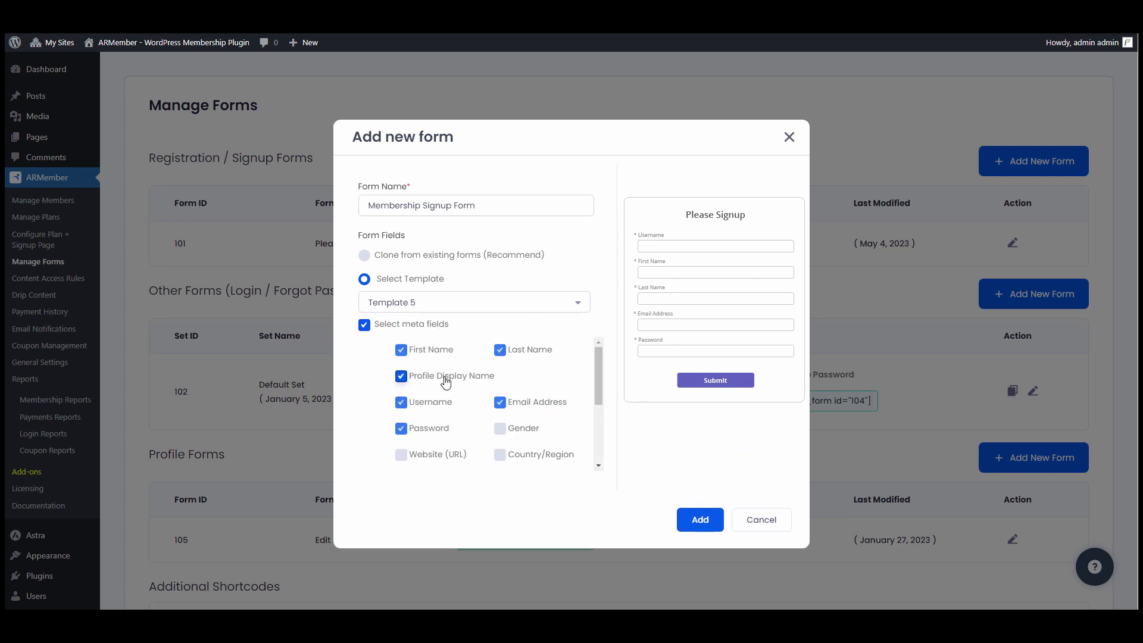
scroll(446, 381, "down", 1)
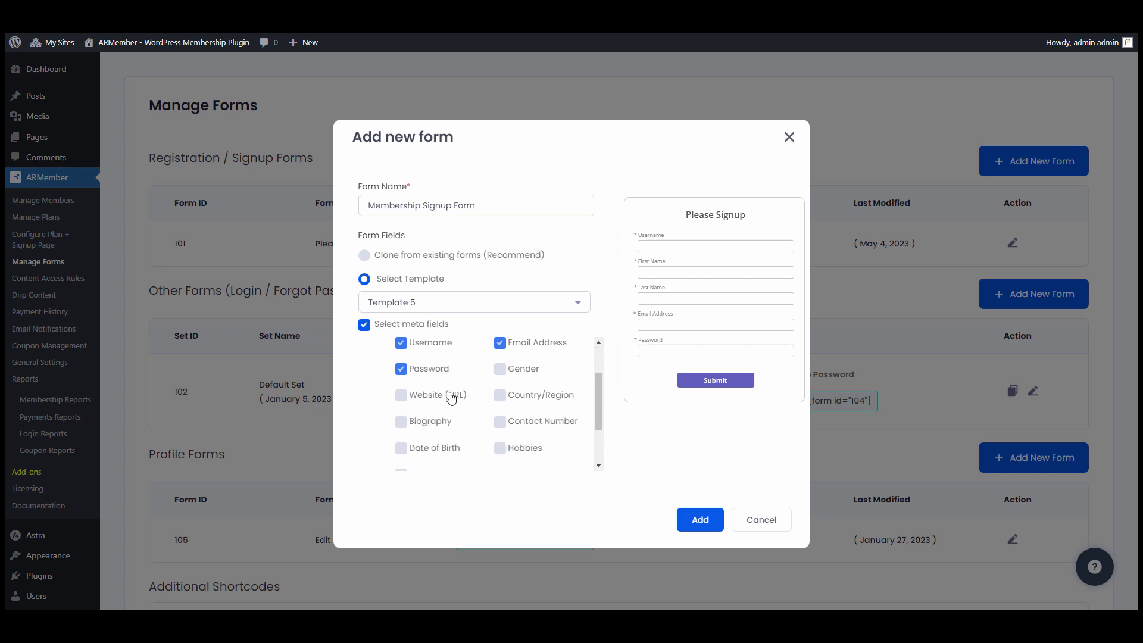
left_click(544, 401)
scroll(520, 393, "down", 2)
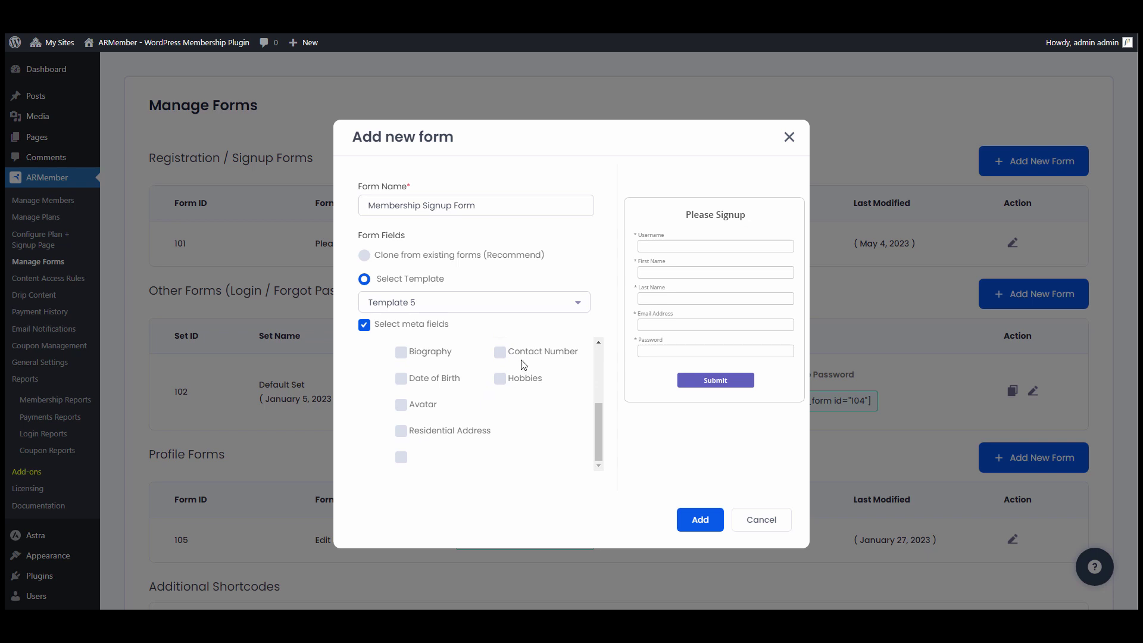
left_click(431, 387)
left_click(424, 404)
scroll(428, 422, "up", 4)
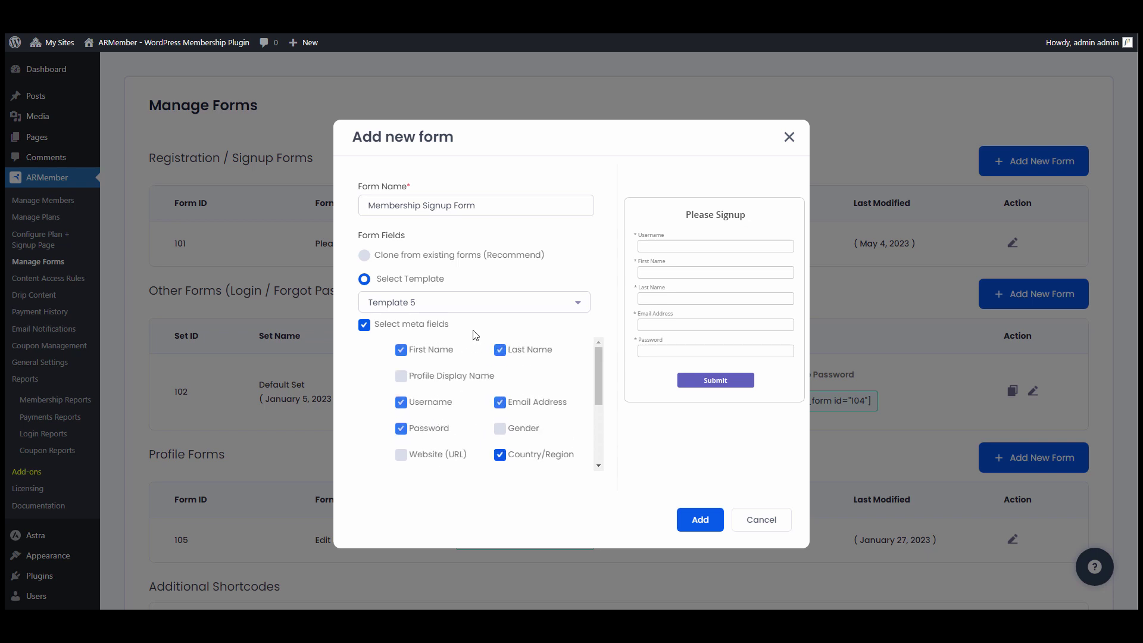
left_click(710, 527)
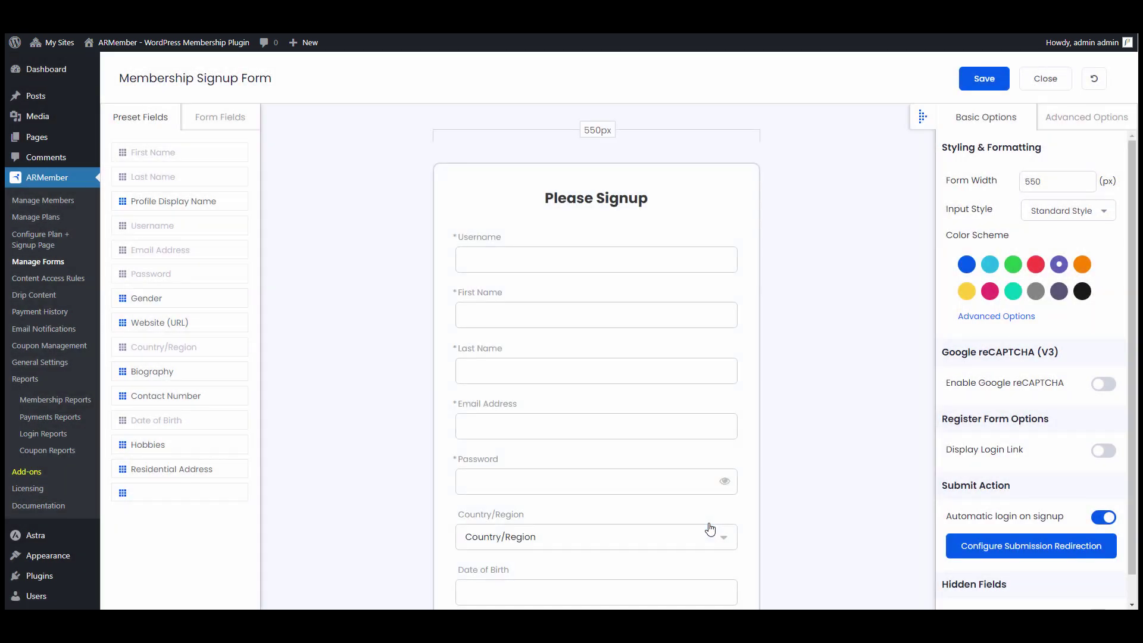
- Review the form fields and save it, generating shortcode [arm_form id="106"]
scroll(613, 428, "down", 3)
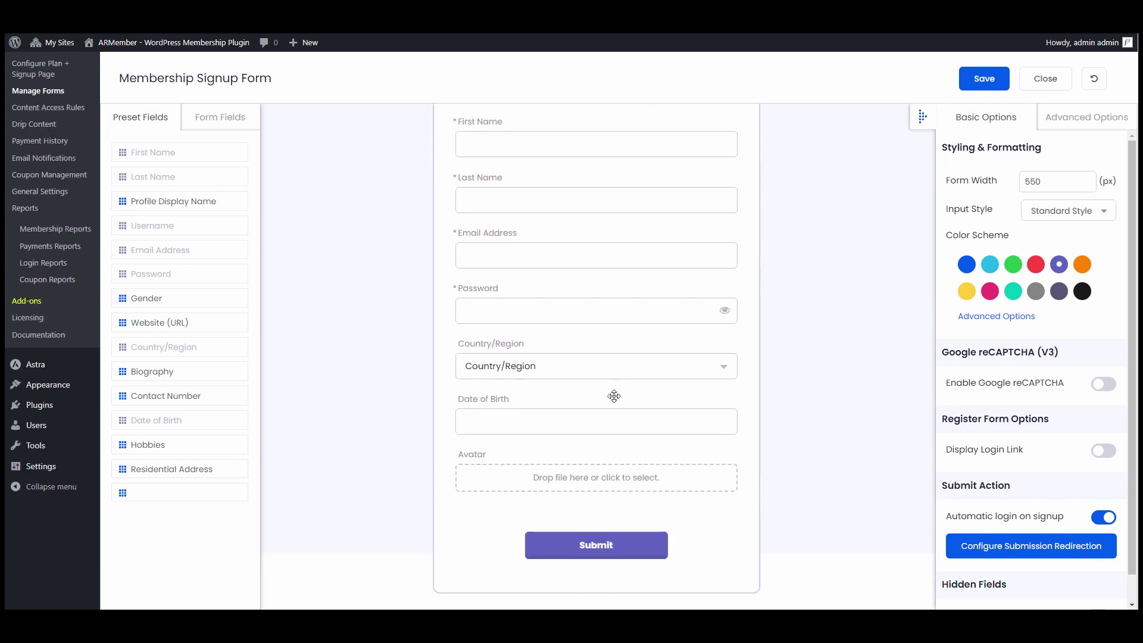
scroll(614, 419, "up", 3)
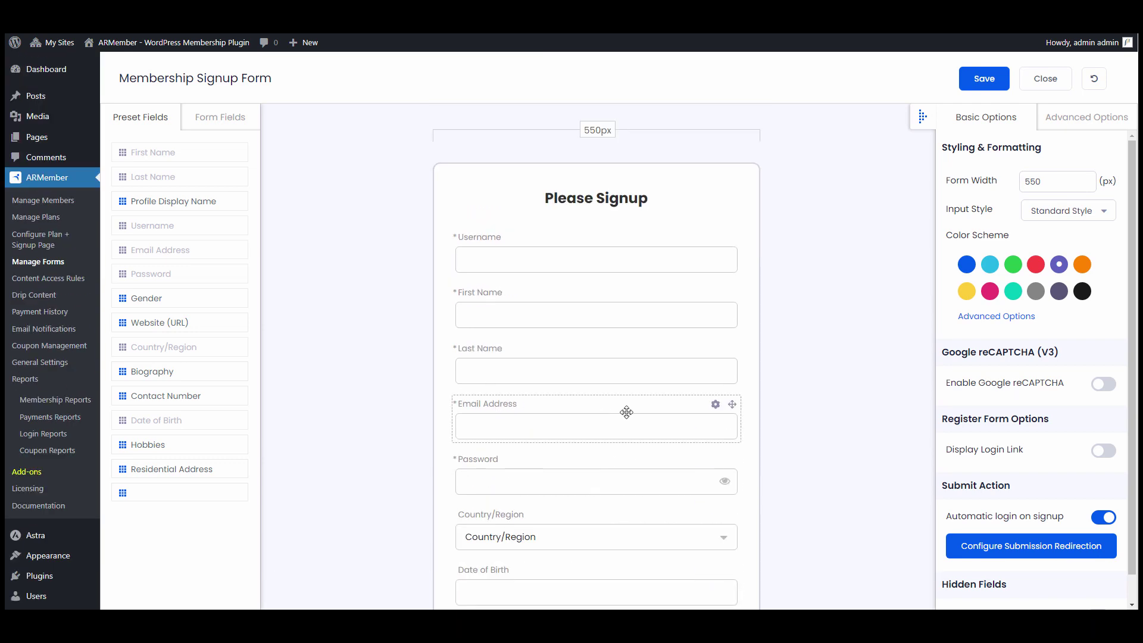
left_click(966, 83)
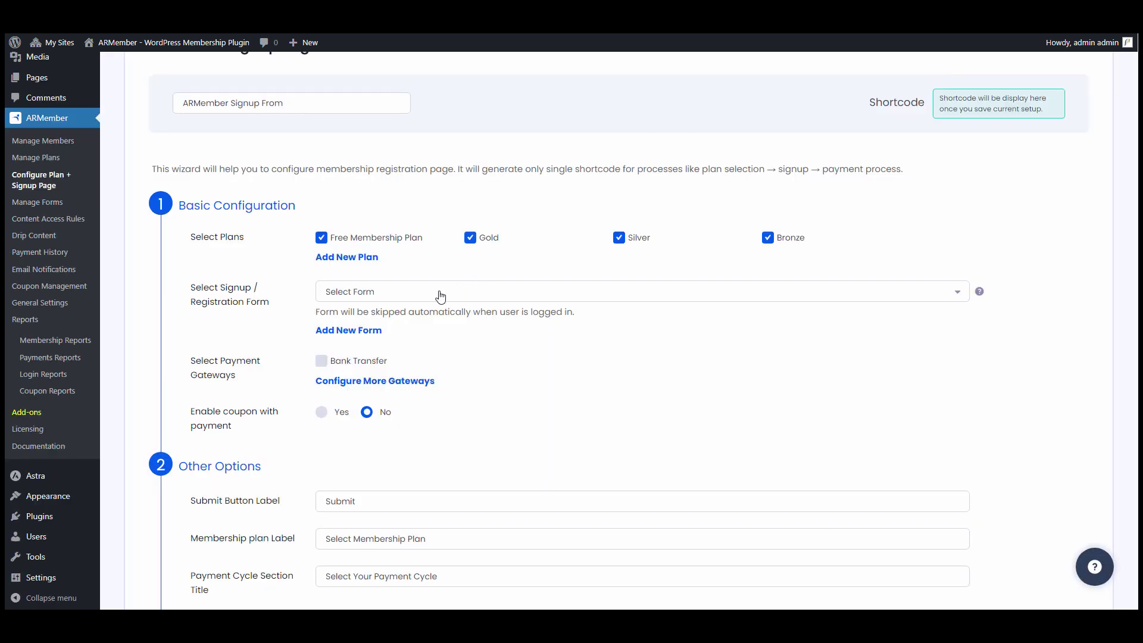
- Use Membership Signup Form for the signup page and enable Bank Transfer payment
left_click(440, 292)
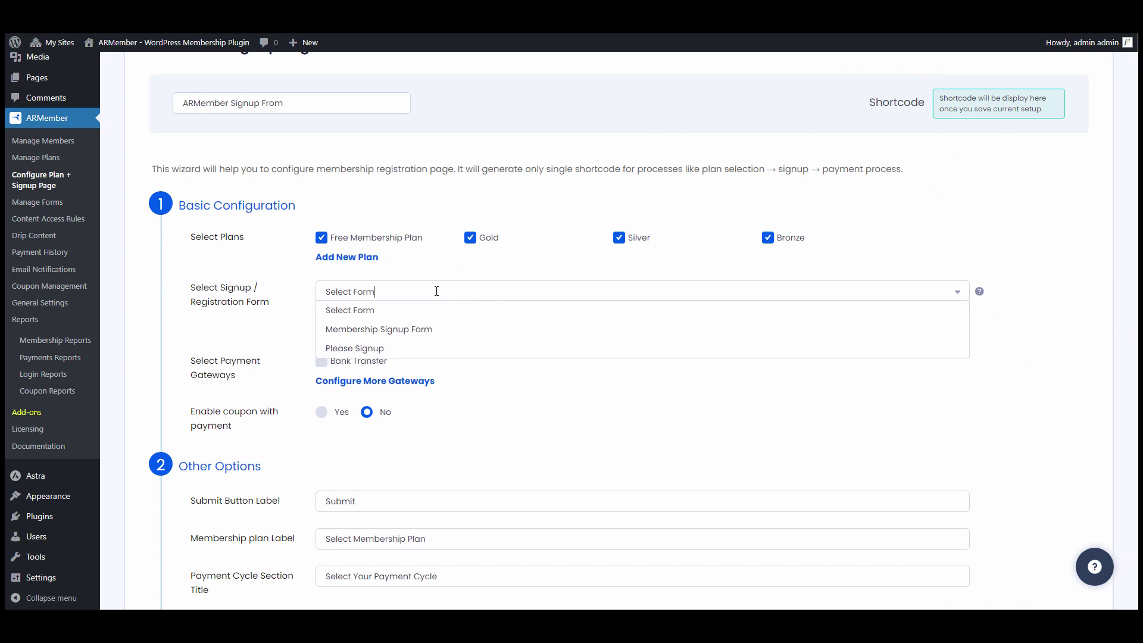
left_click(373, 330)
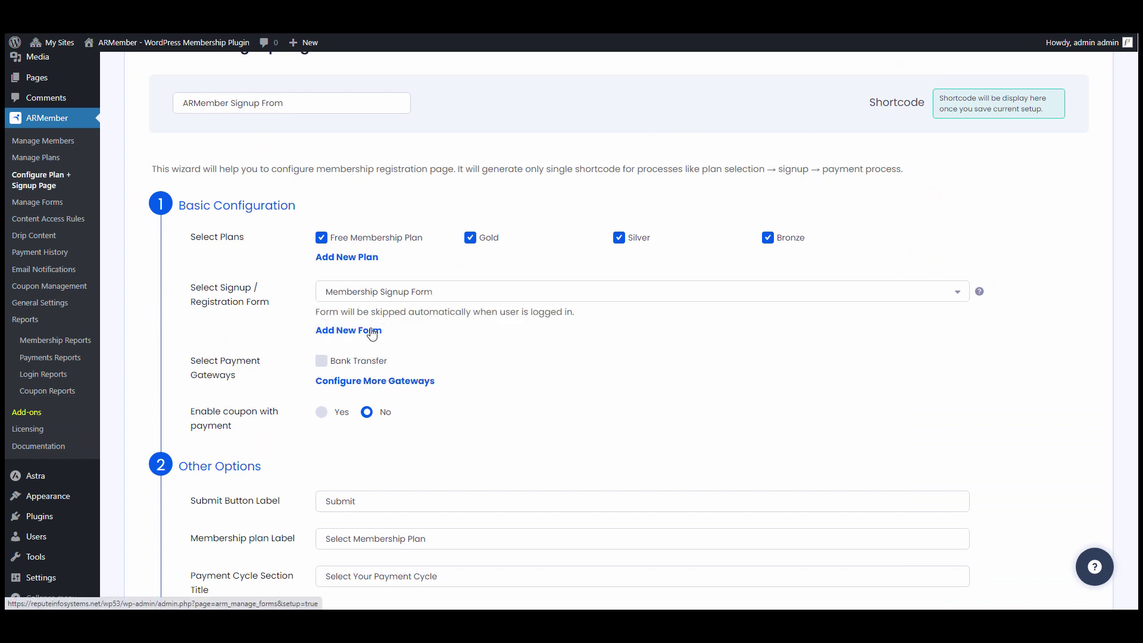
left_click(348, 364)
left_click(372, 382)
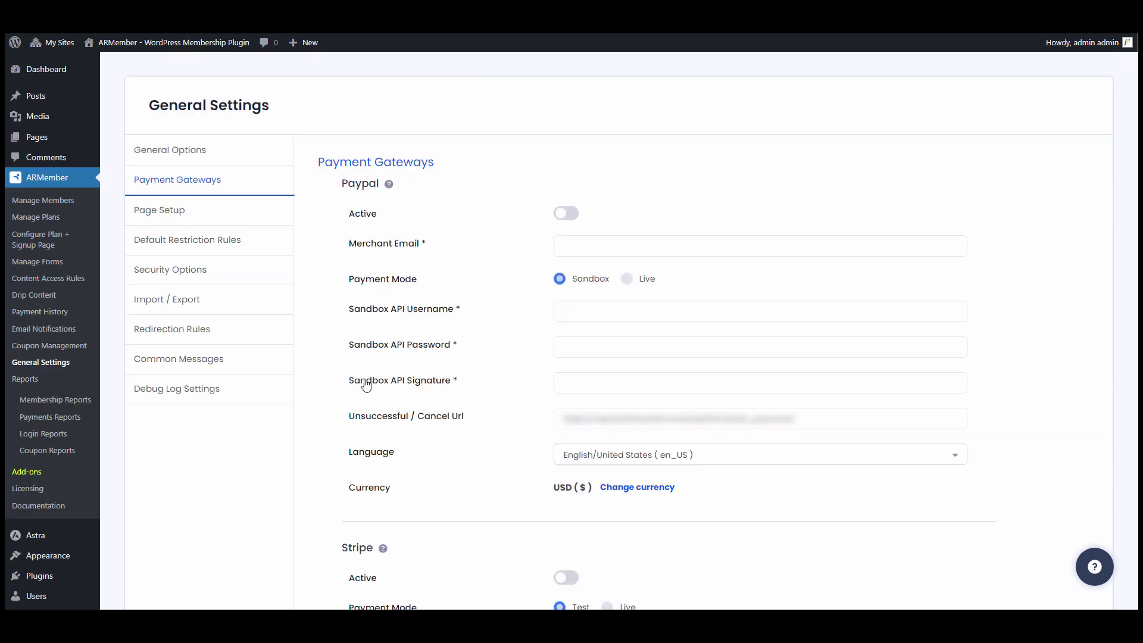
- Activate PayPal, paste the merchant e-mail and sandbox API username, password and signature, and save
left_click(573, 217)
left_click(573, 250)
key("ctrl+v")
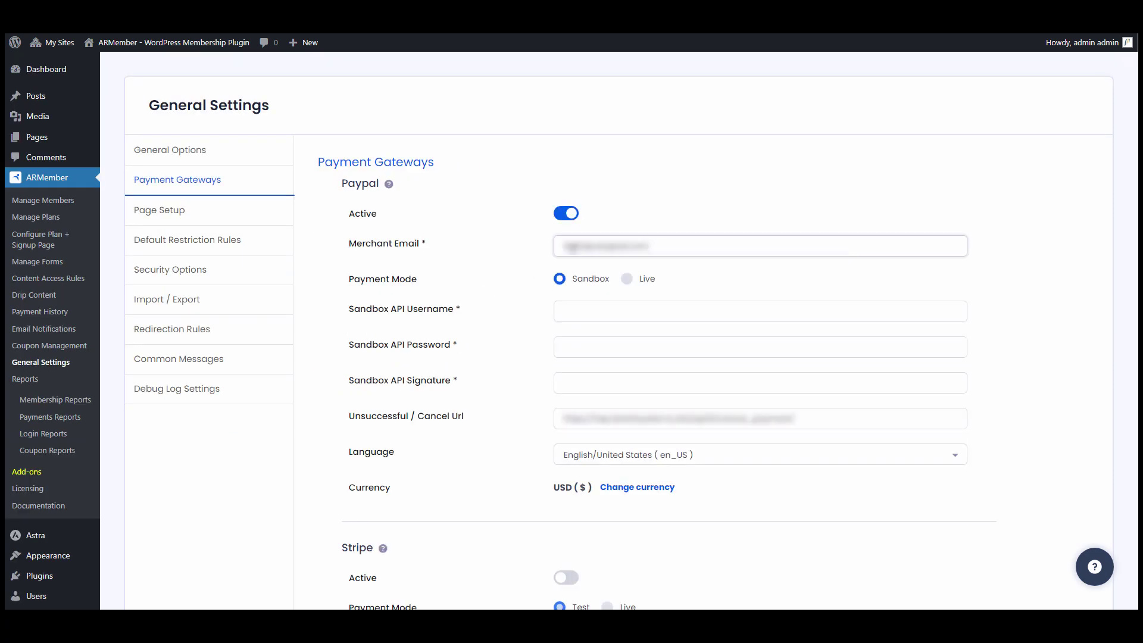
left_click(564, 312)
key("ctrl+v")
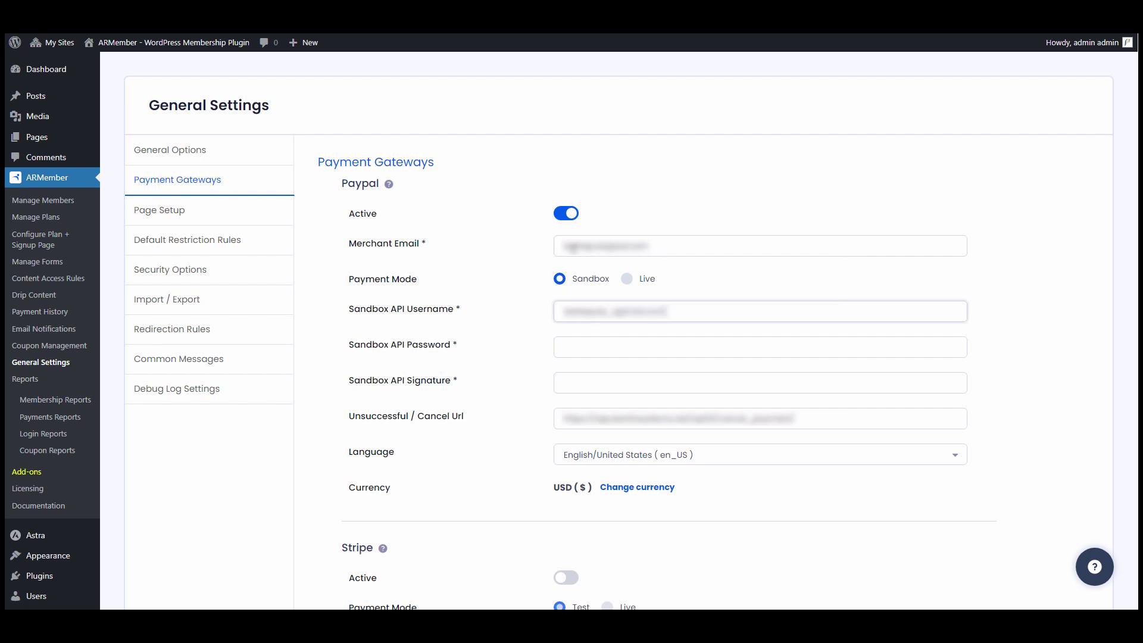
left_click(609, 345)
key("ctrl+v")
left_click(669, 381)
key("ctrl+v")
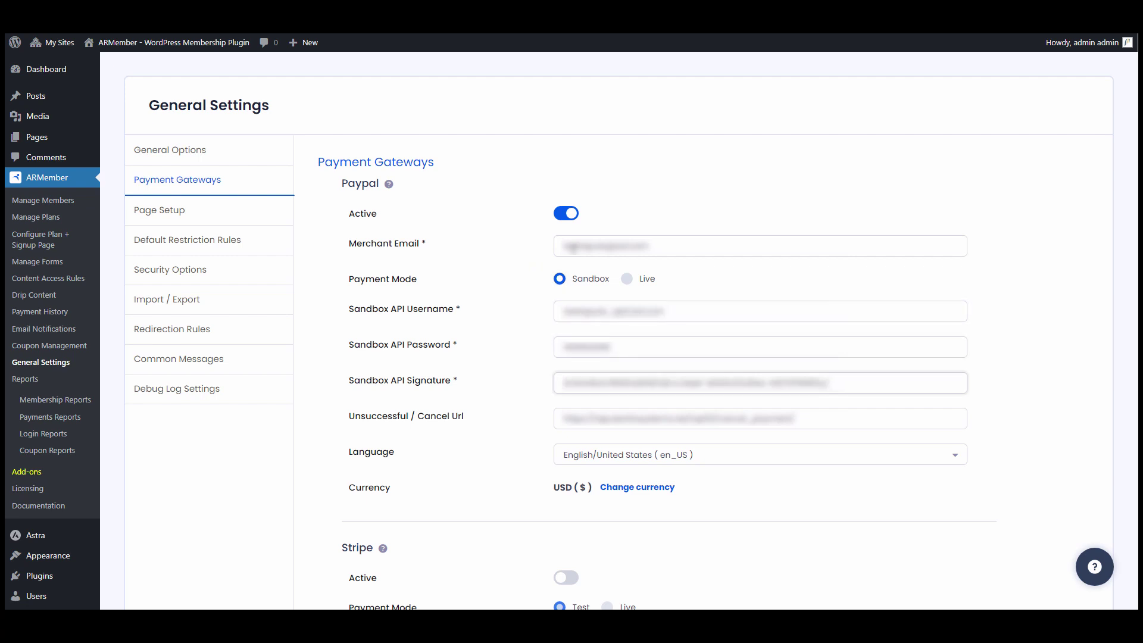
scroll(536, 262, "down", 20)
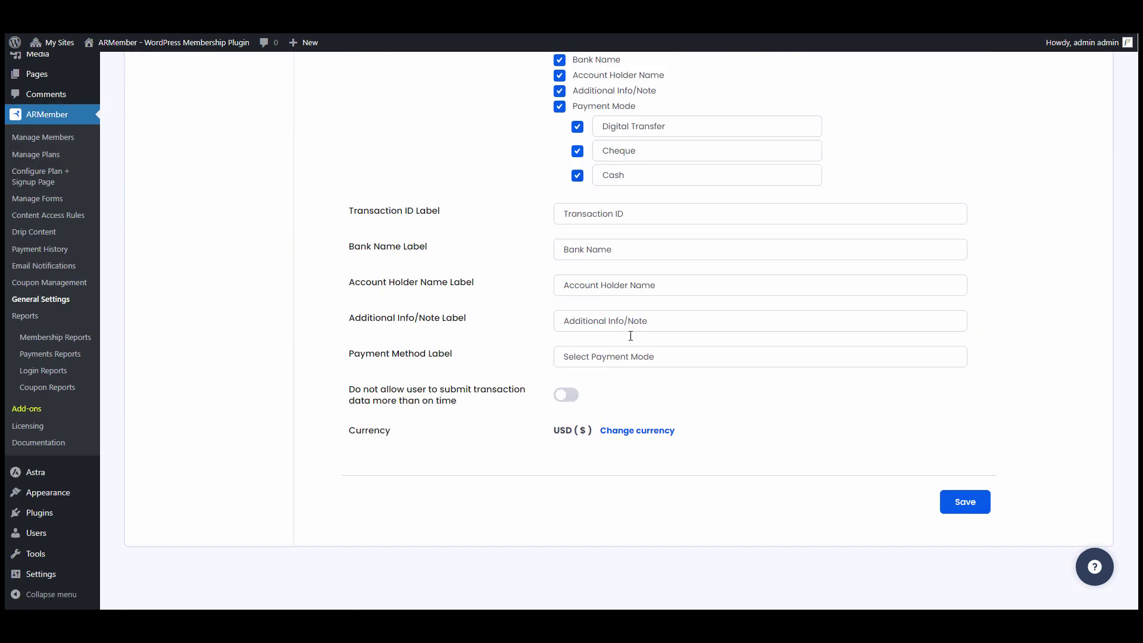
left_click(971, 502)
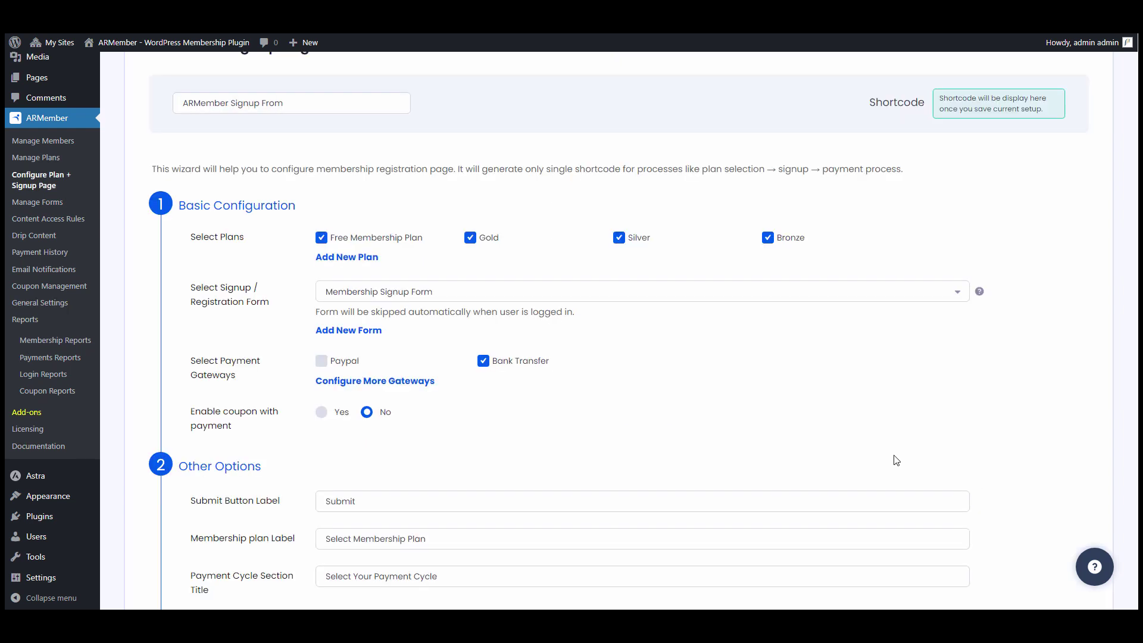
- Offer PayPal at signup and allow coupons with payment, keeping coupons as invitation codes
left_click(344, 362)
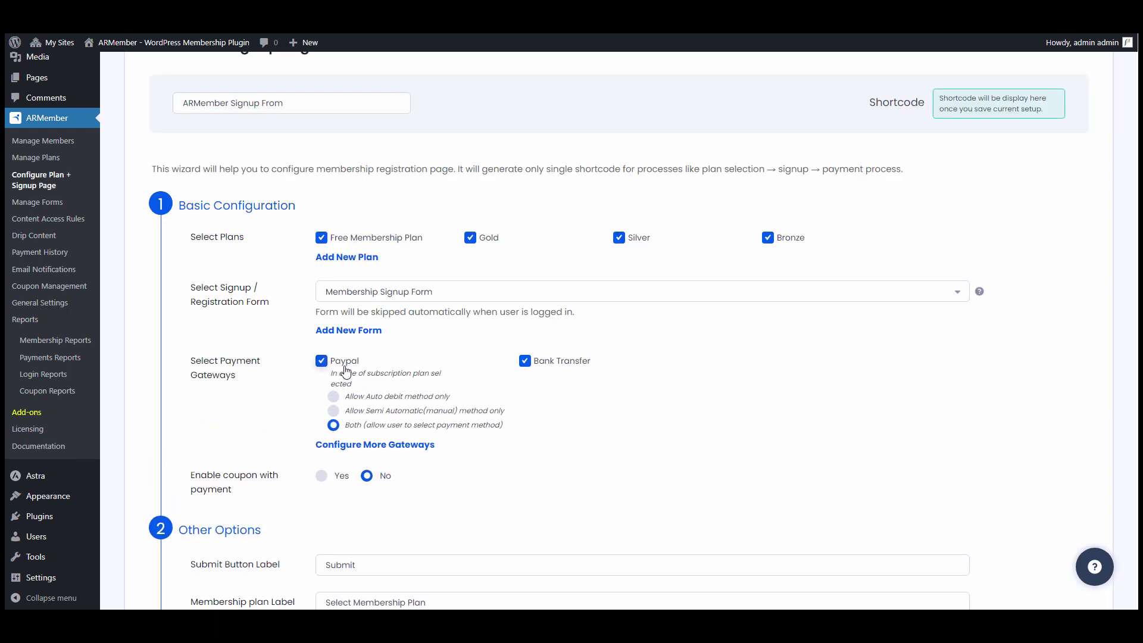
scroll(386, 405, "down", 2)
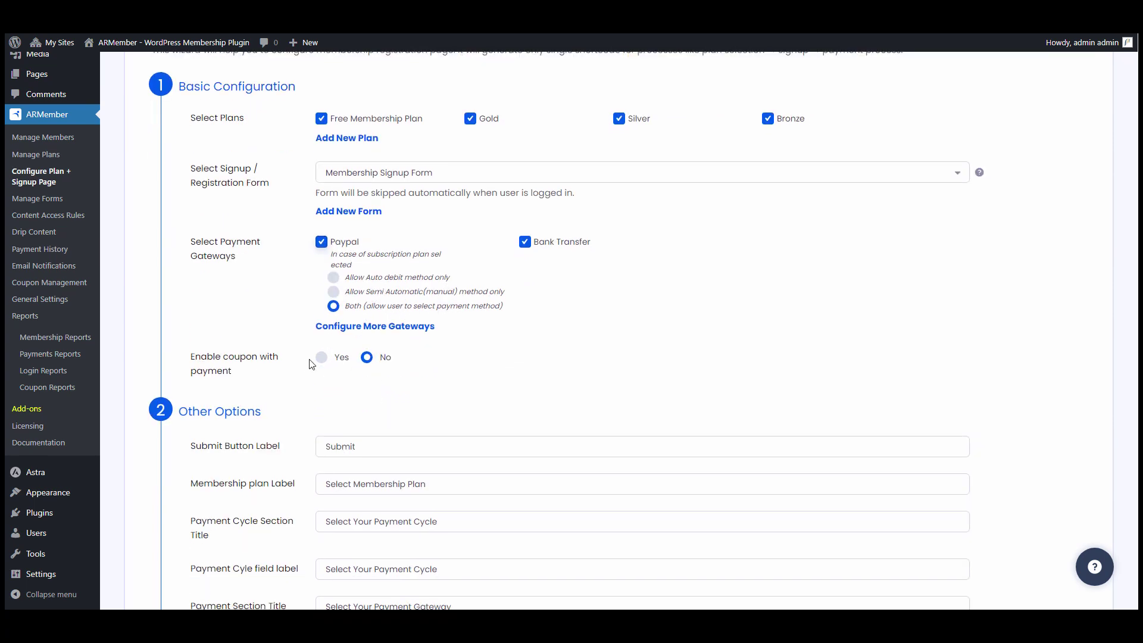
left_click(335, 362)
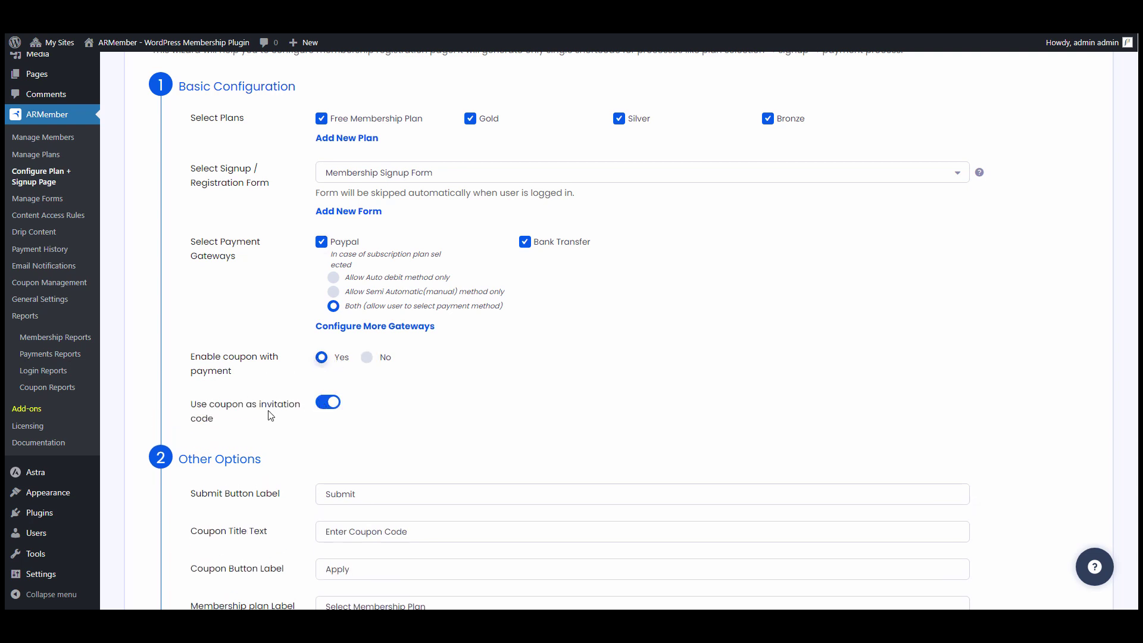
left_click(328, 404)
left_click(326, 404)
- Review the remaining setup options, leaving the payment summary text unchanged
scroll(359, 394, "down", 3)
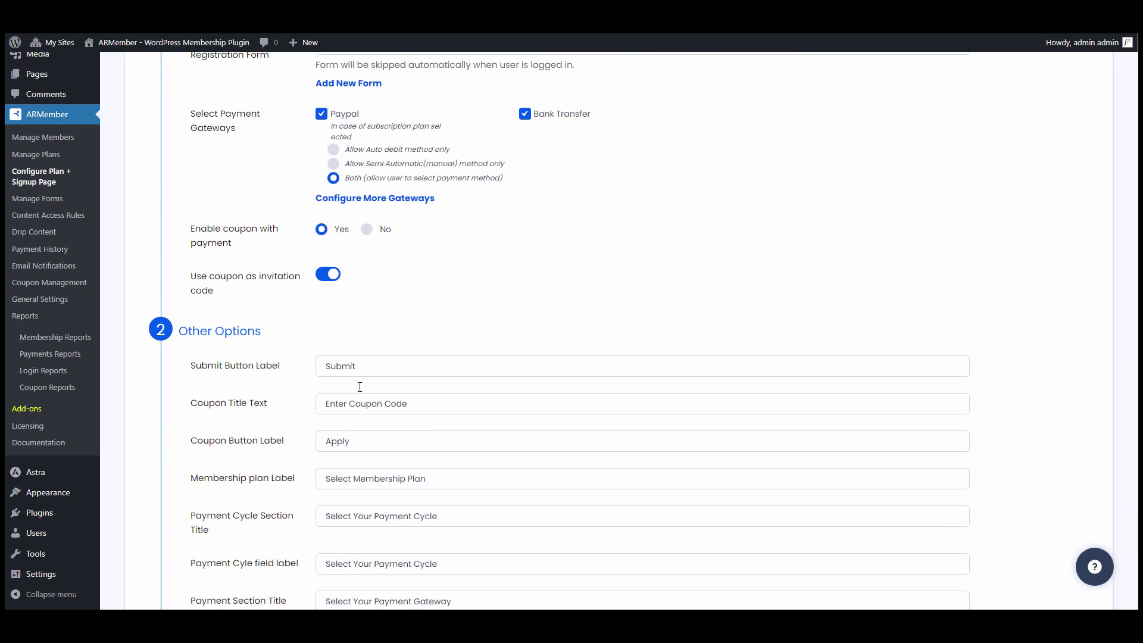
scroll(312, 330, "down", 2)
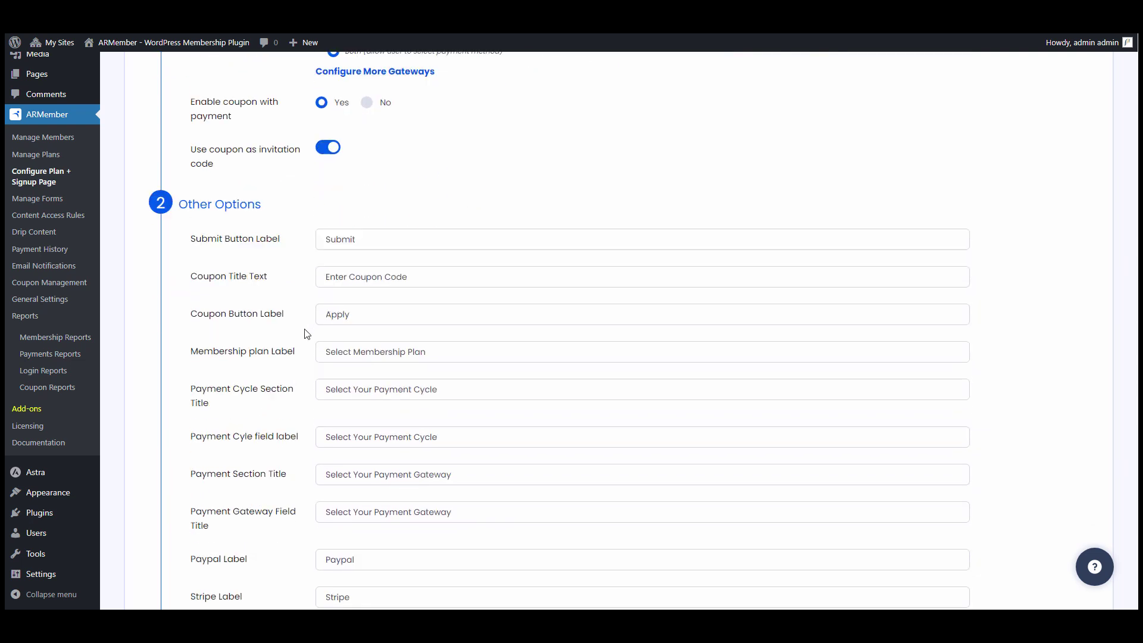
scroll(342, 352, "down", 6)
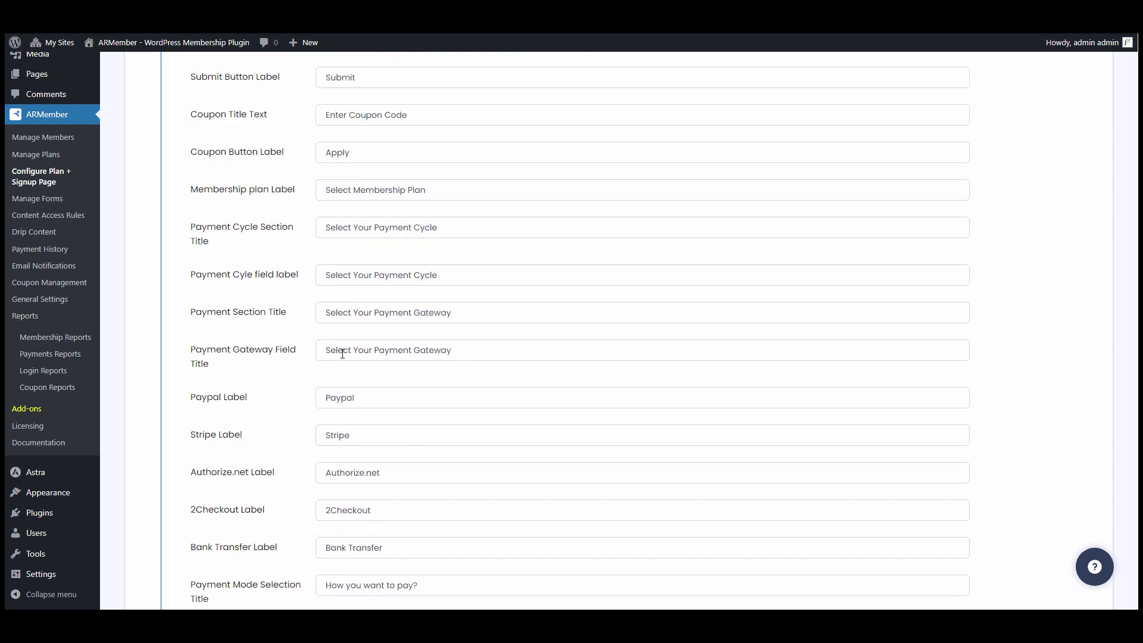
scroll(334, 357, "down", 2)
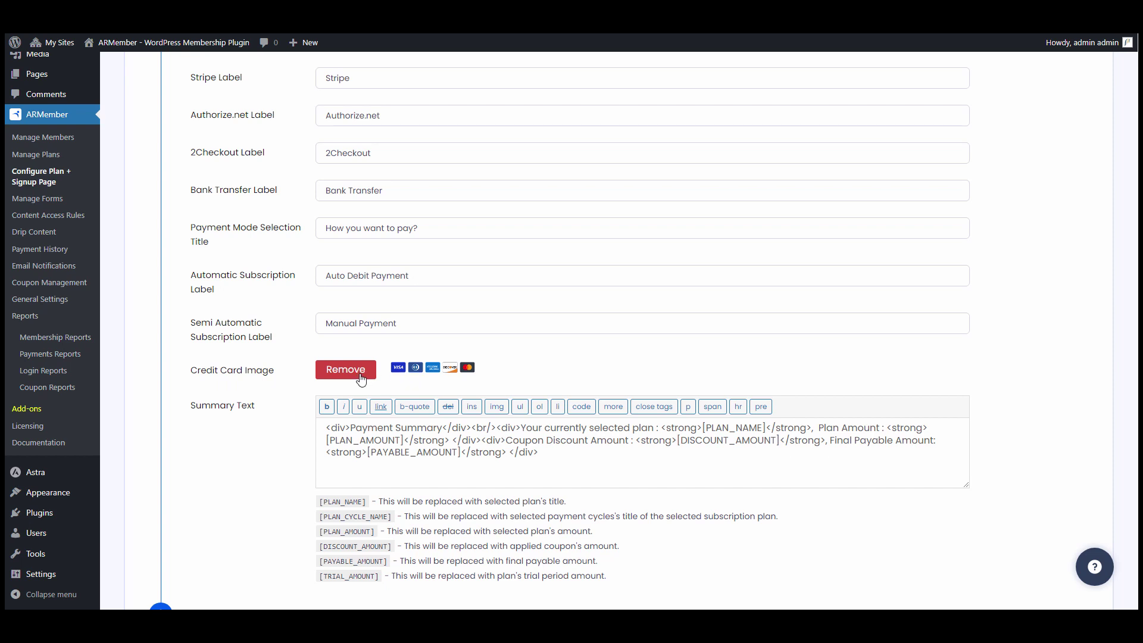
scroll(228, 402, "down", 2)
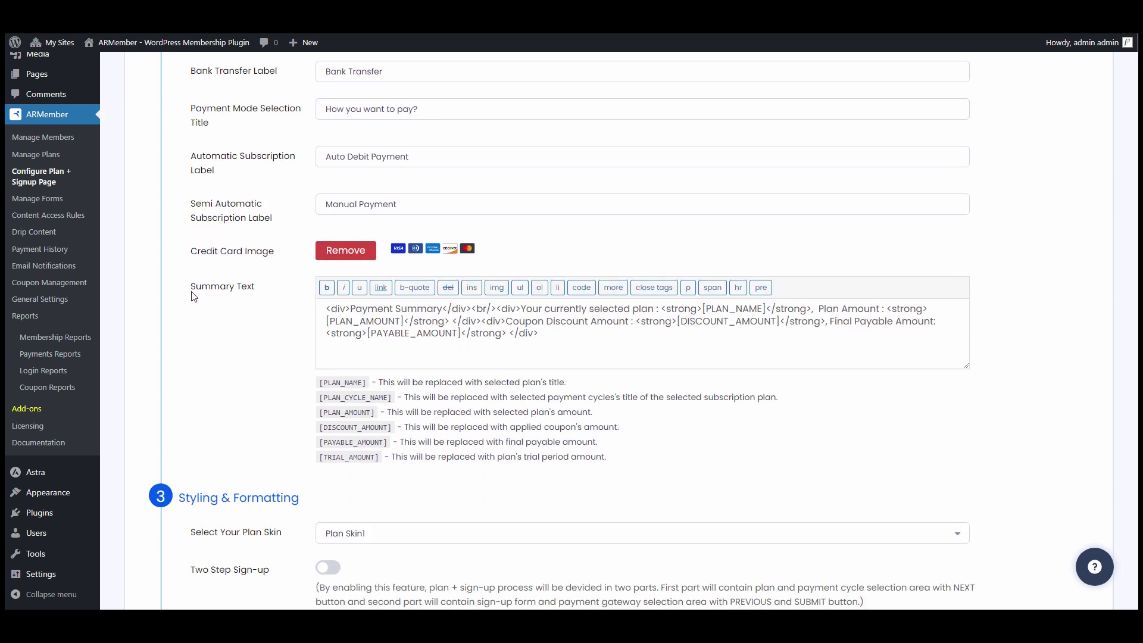
left_click_drag(193, 296, 265, 296)
left_click(262, 297)
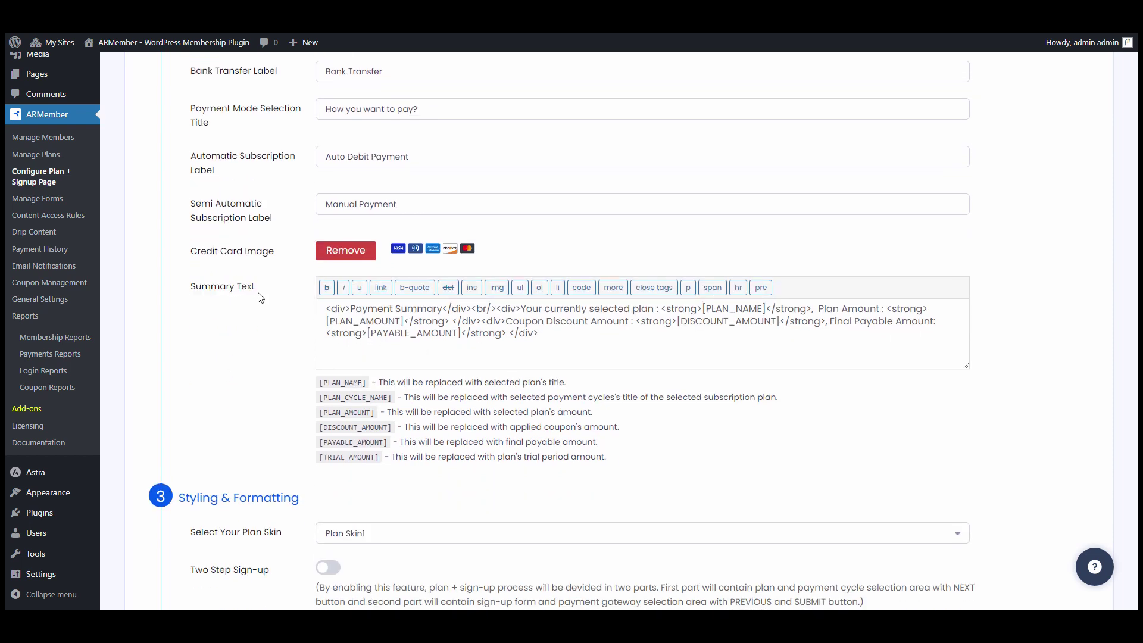
left_click(544, 339)
left_click_drag(545, 340, 318, 319)
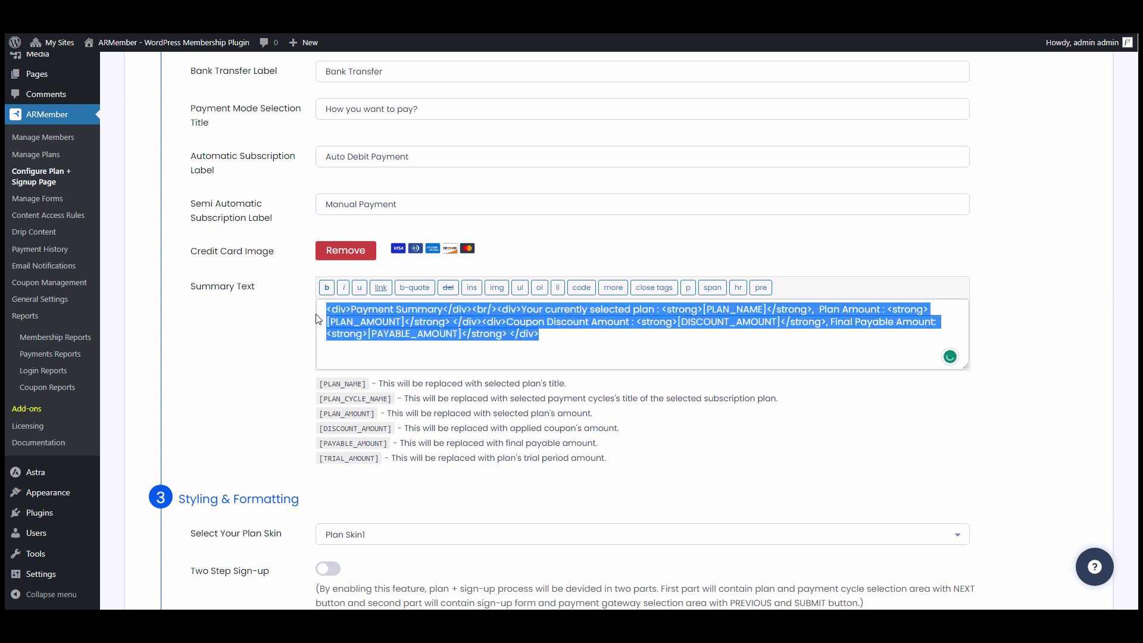
left_click(368, 320)
scroll(371, 323, "down", 3)
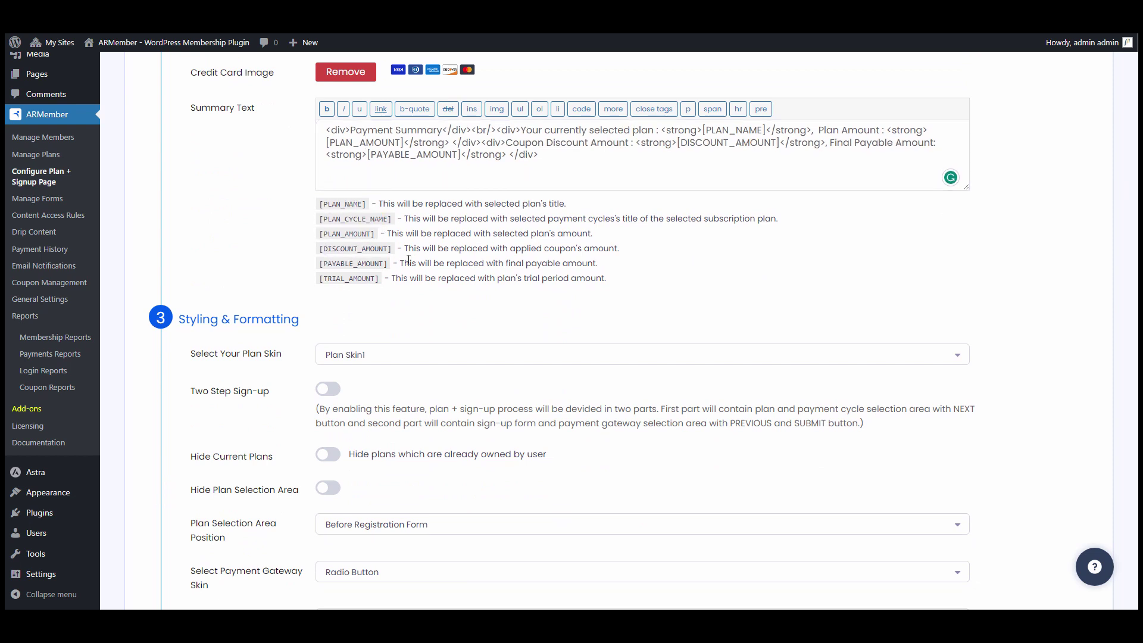
scroll(365, 280, "down", 2)
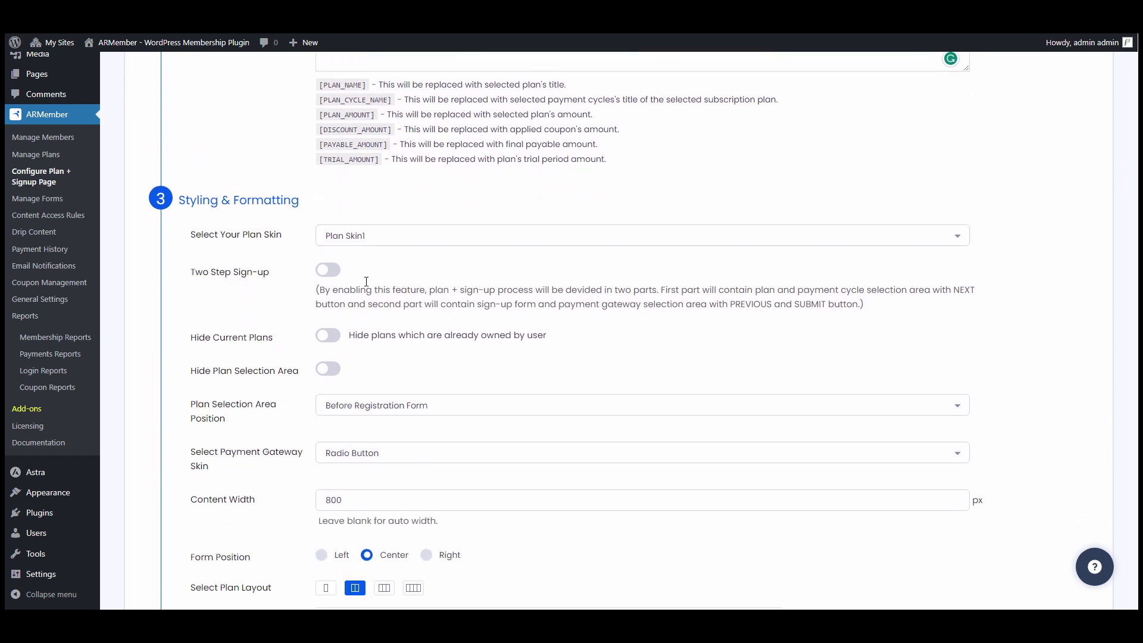
left_click(415, 243)
left_click(398, 306)
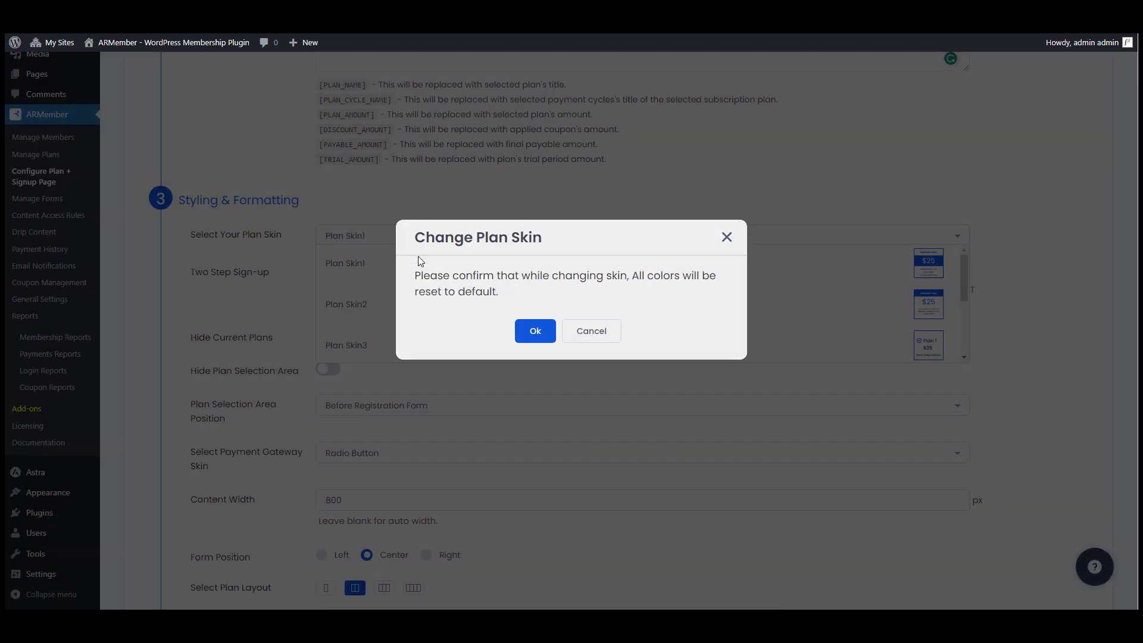
left_click(526, 331)
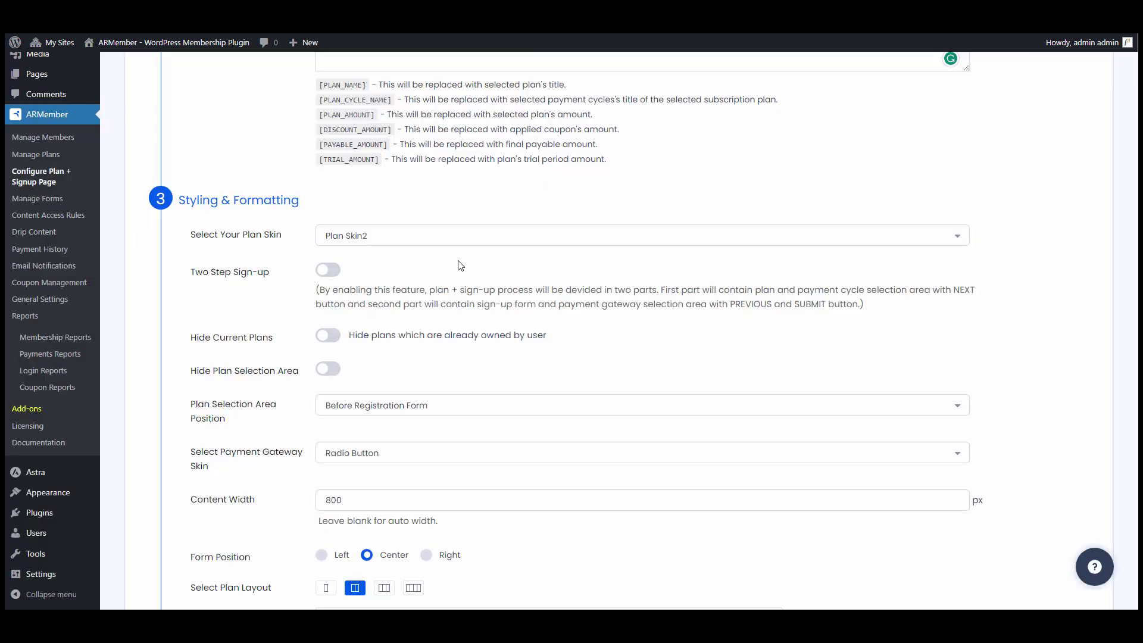
left_click(442, 241)
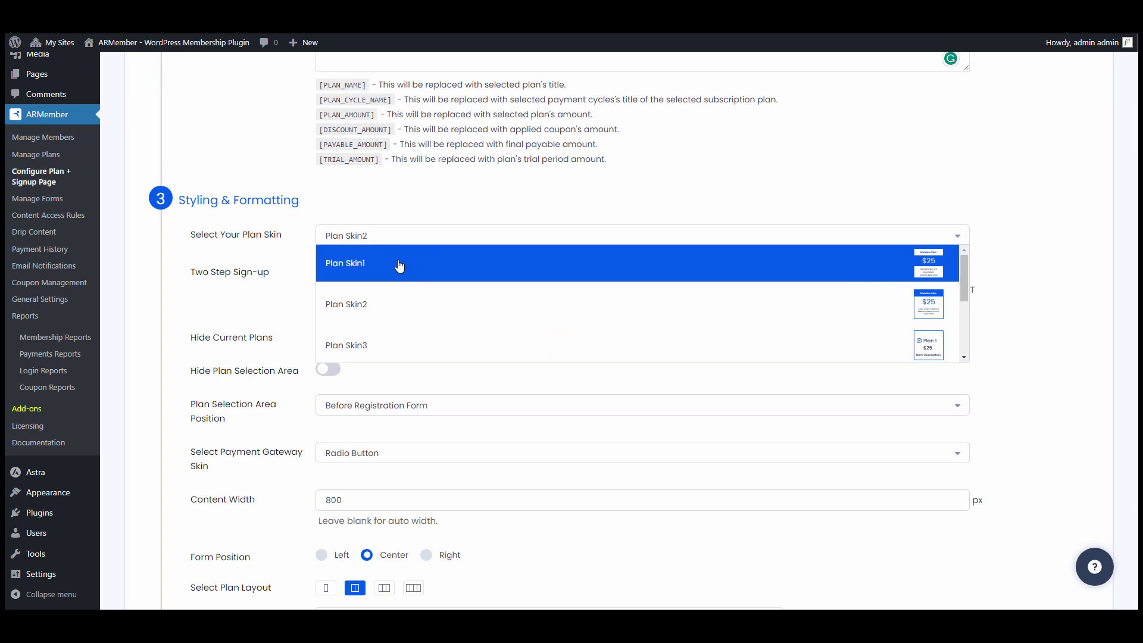
left_click(404, 262)
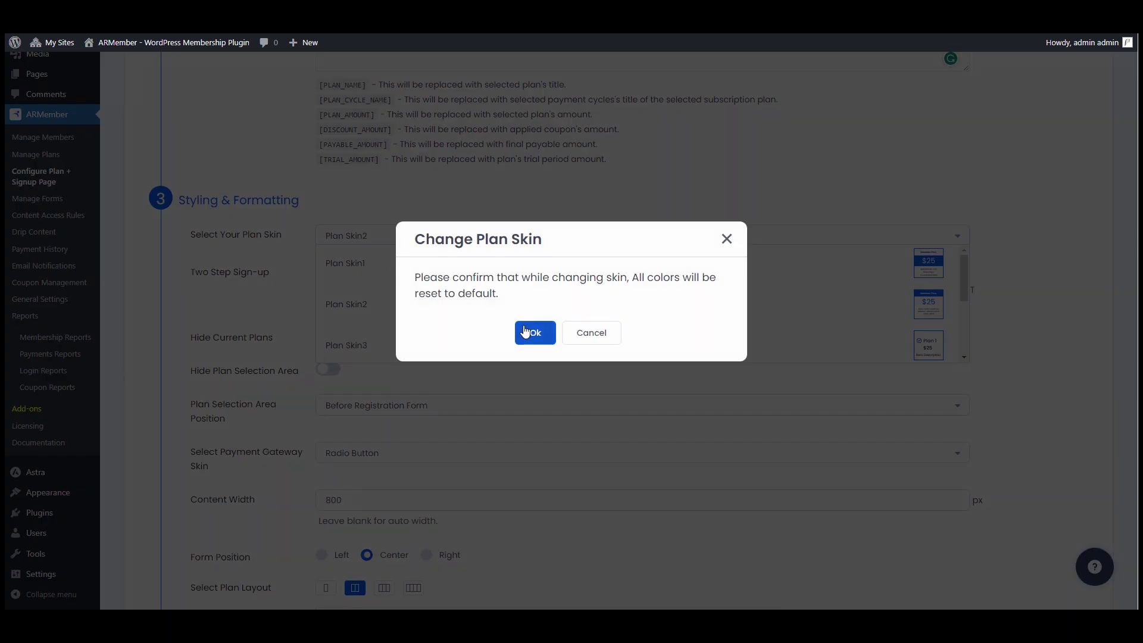
left_click(525, 331)
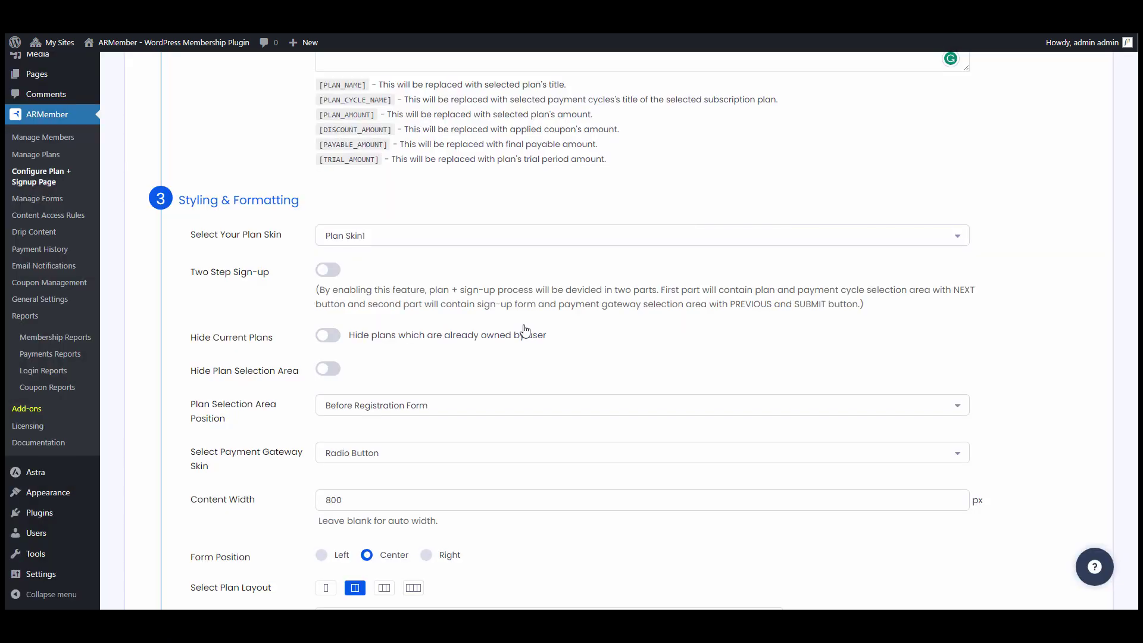
scroll(514, 316, "down", 1)
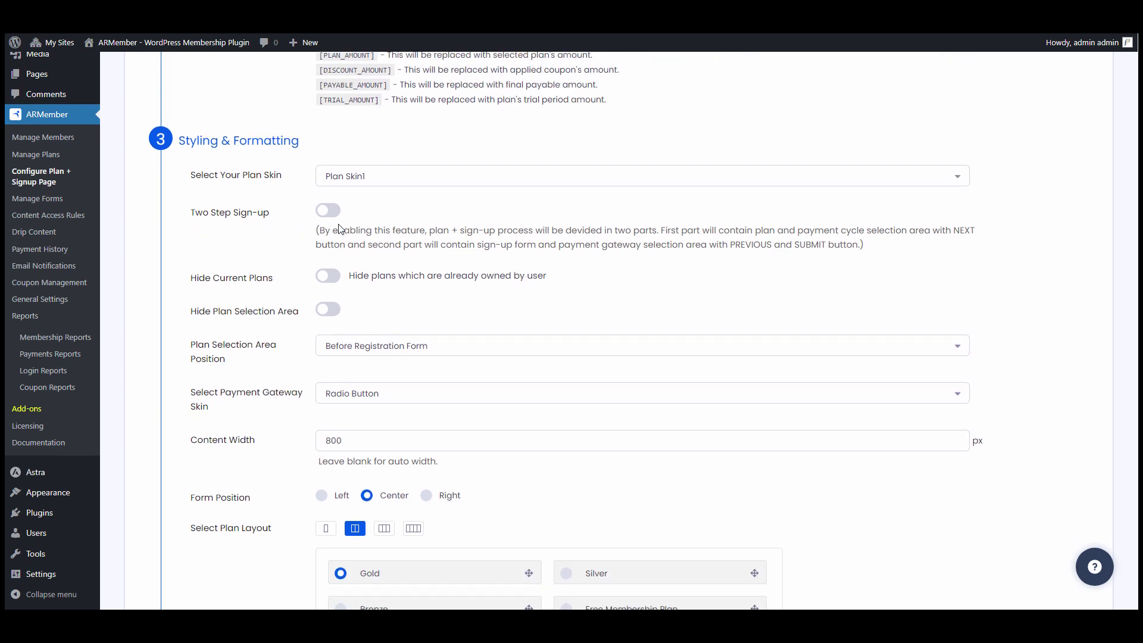
scroll(241, 215, "down", 2)
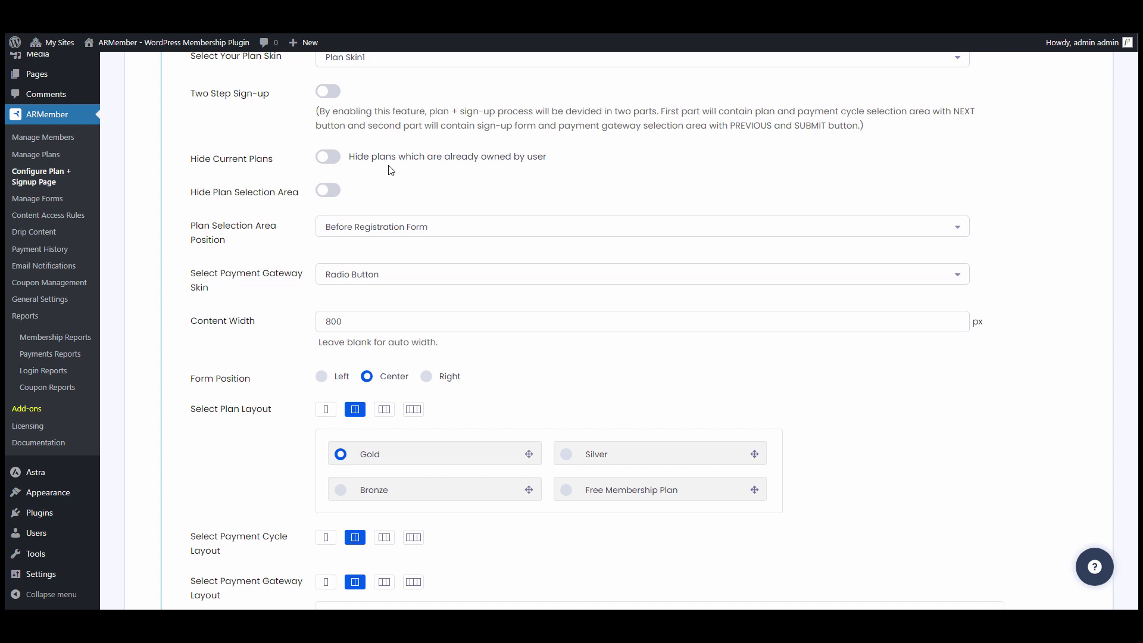
scroll(237, 153, "down", 1)
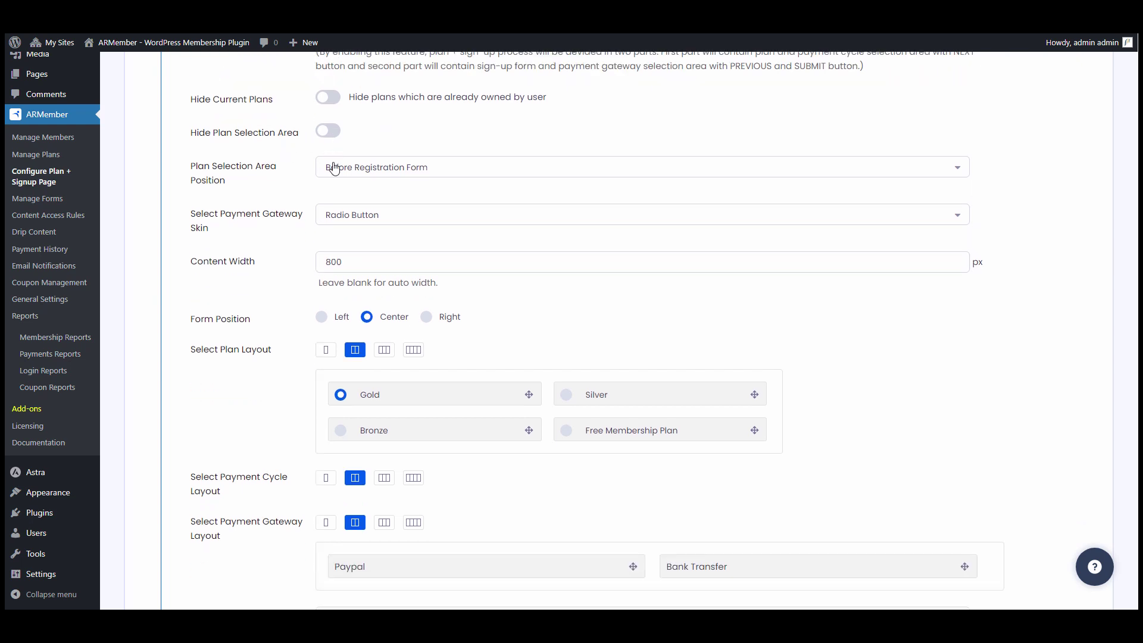
left_click(494, 172)
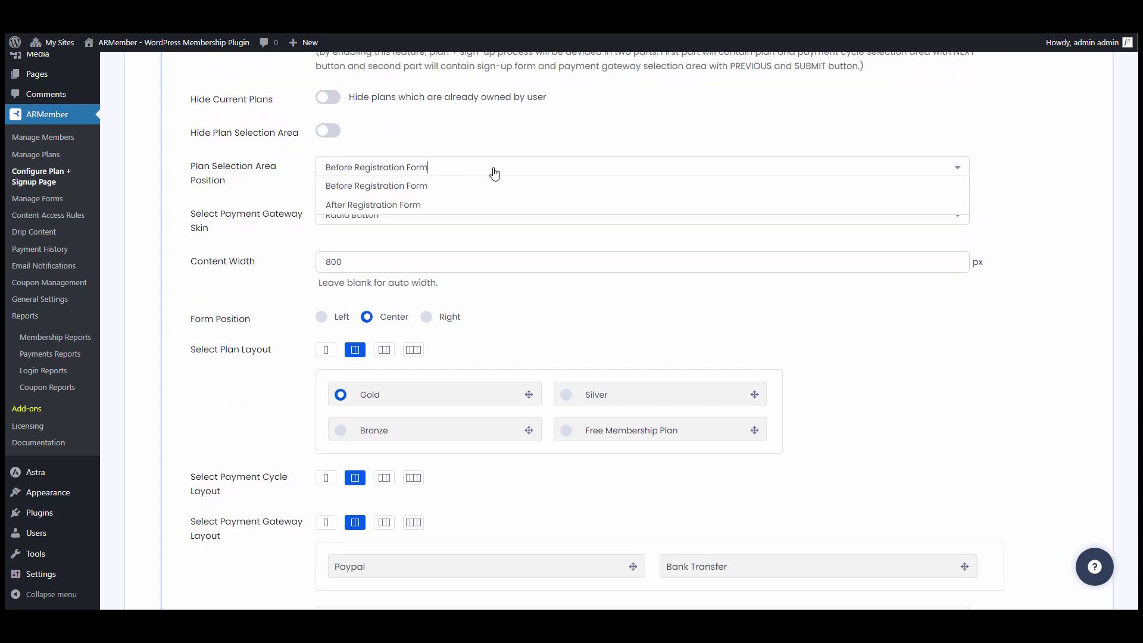
left_click(410, 191)
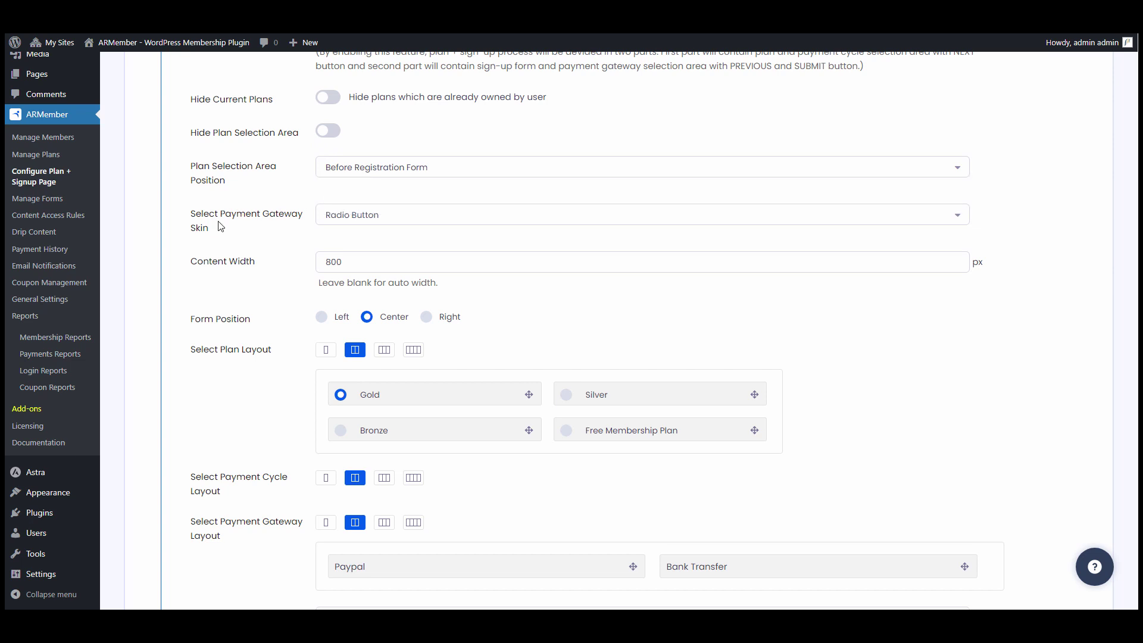
left_click(419, 221)
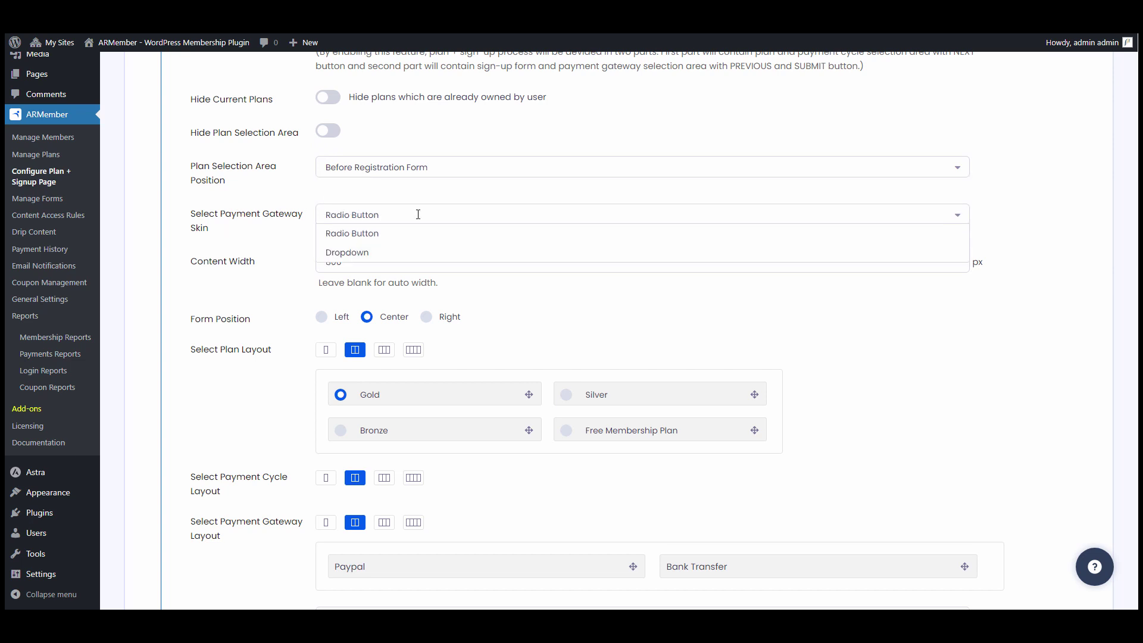
left_click(418, 214)
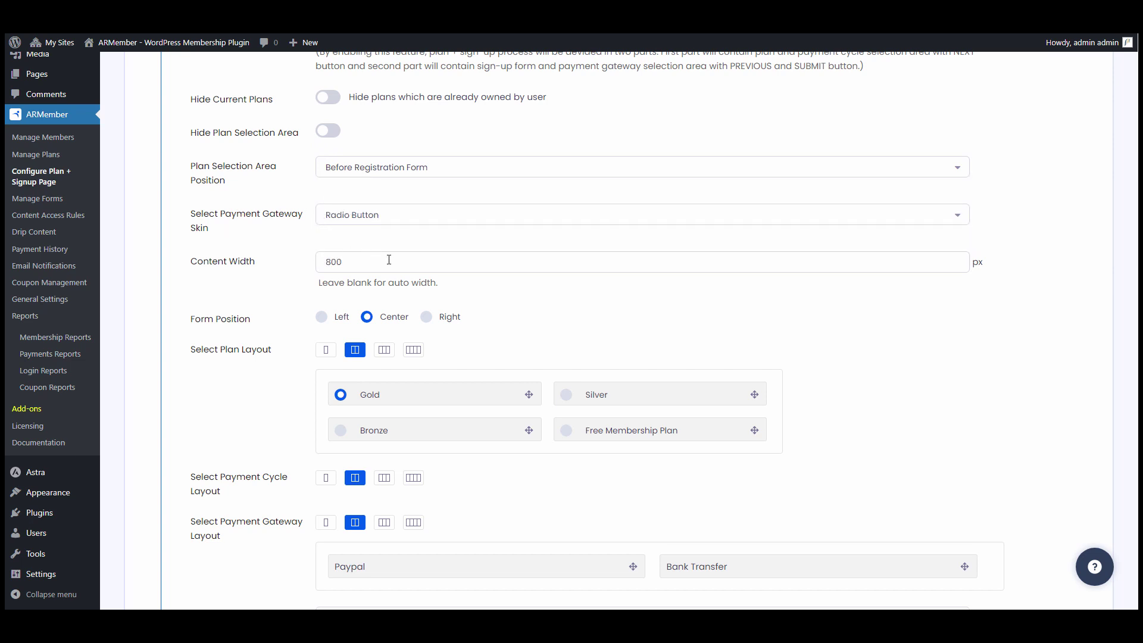
left_click(412, 266)
left_click(288, 274)
scroll(289, 274, "down", 1)
left_click(341, 257)
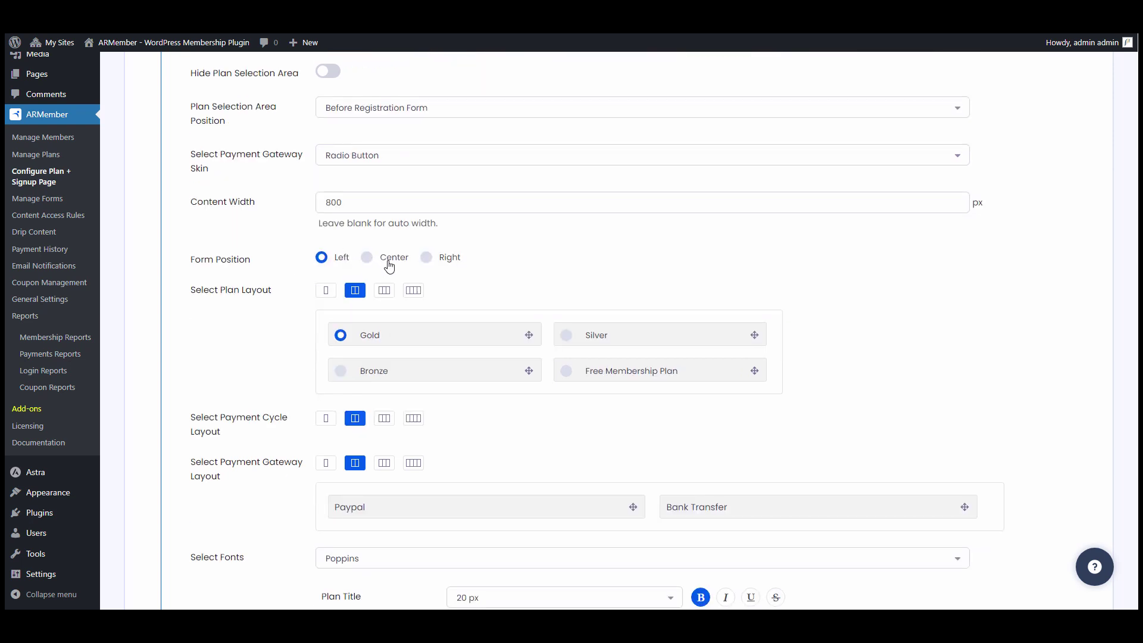
left_click(409, 264)
scroll(414, 264, "down", 3)
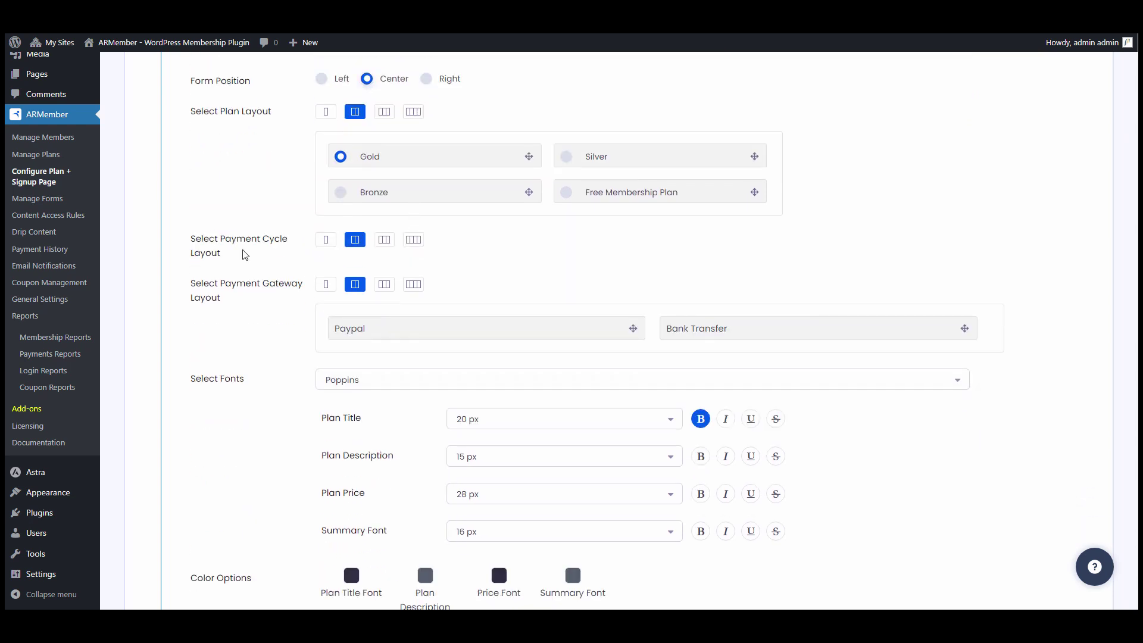
- Set the Select Payment Cycle Layout to three columns
left_click(325, 244)
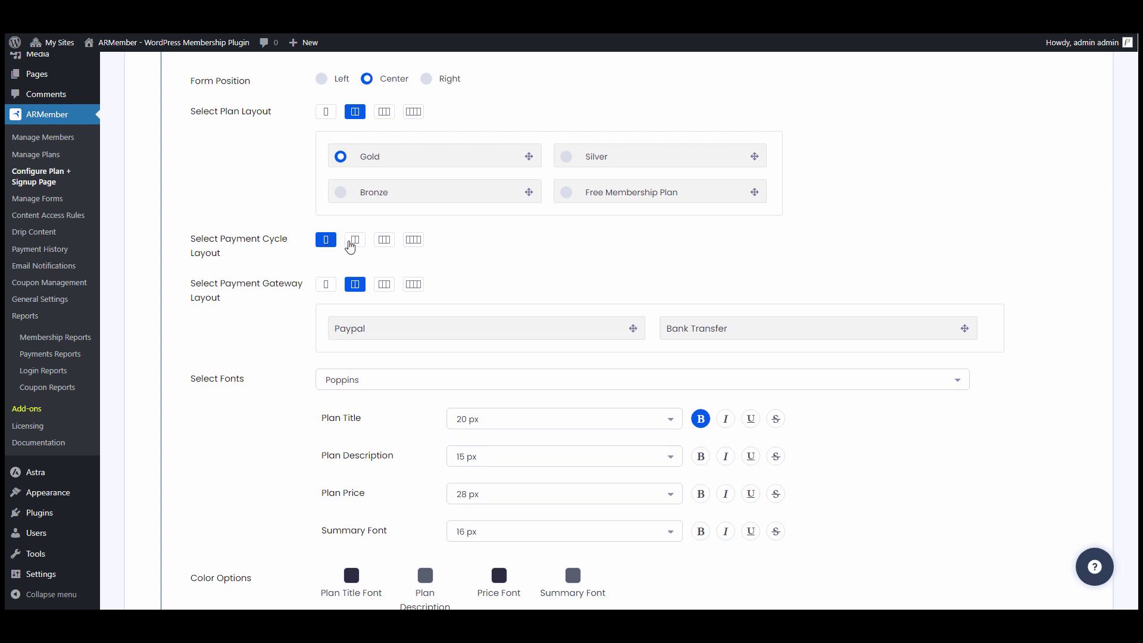
left_click(353, 242)
left_click(390, 245)
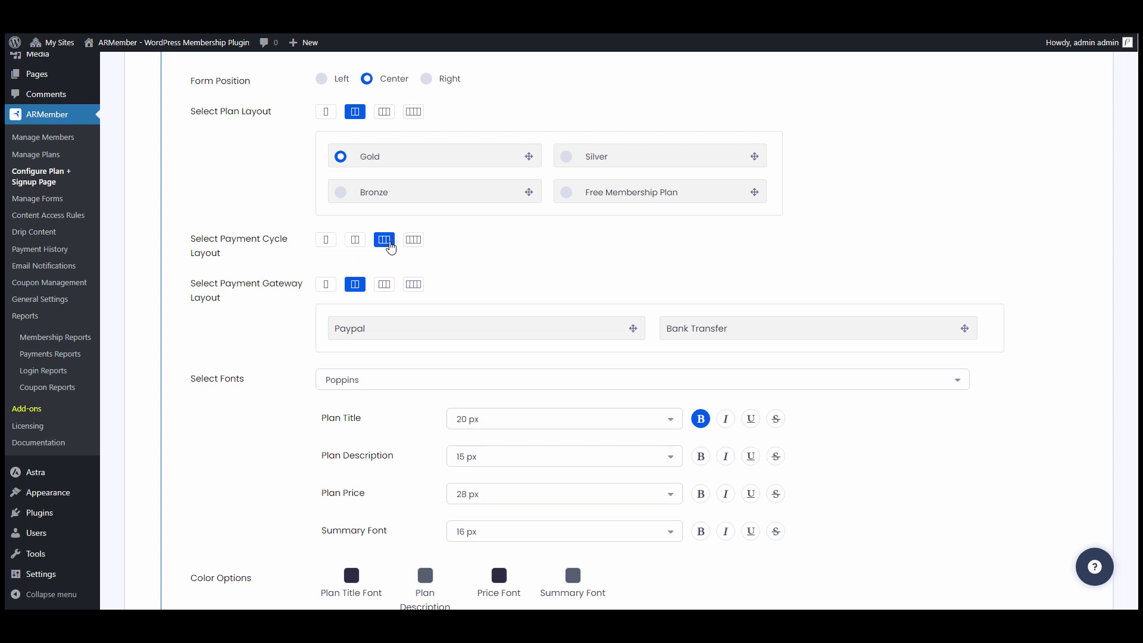
scroll(284, 260, "down", 1)
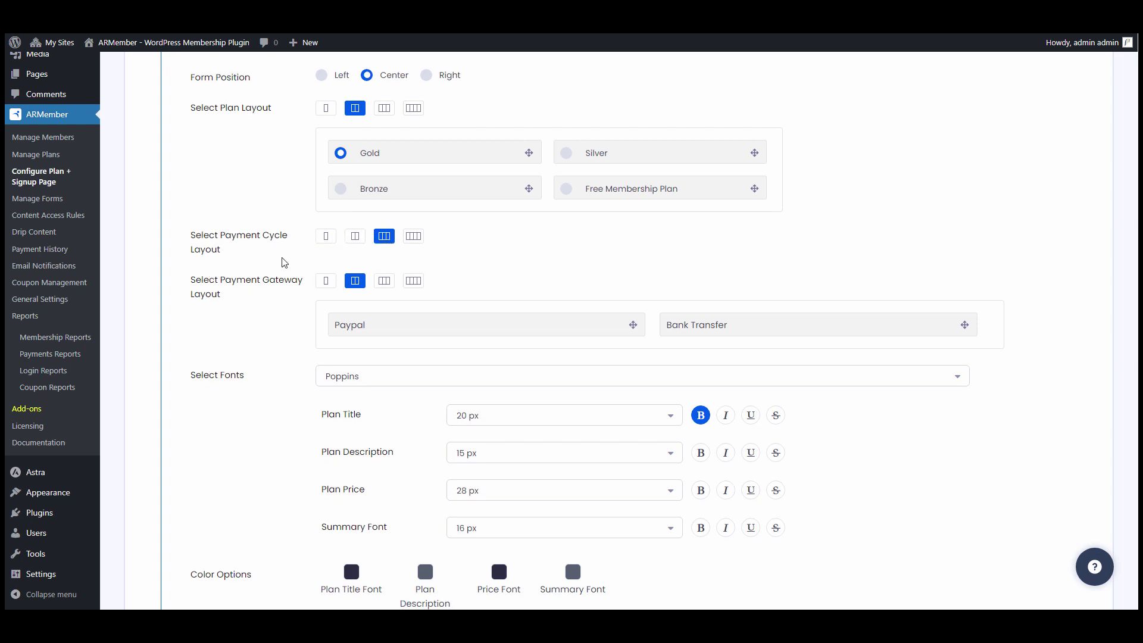
- Set the Select Payment Gateway Layout to three columns for Paypal and Bank Transfer
left_click(328, 226)
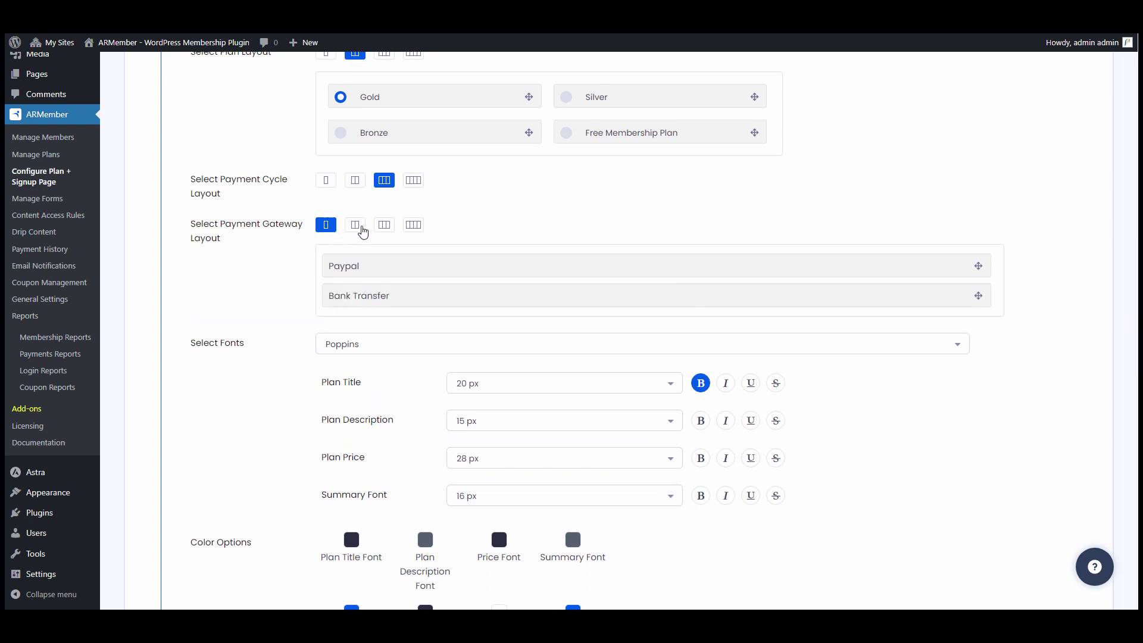
left_click(384, 225)
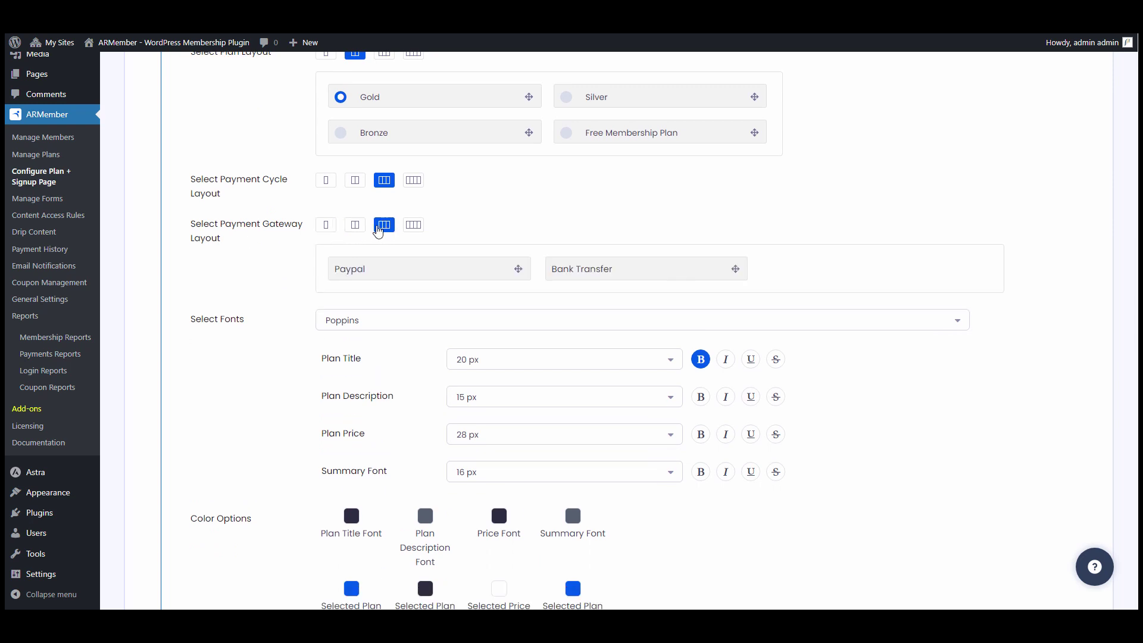
scroll(363, 231, "down", 1)
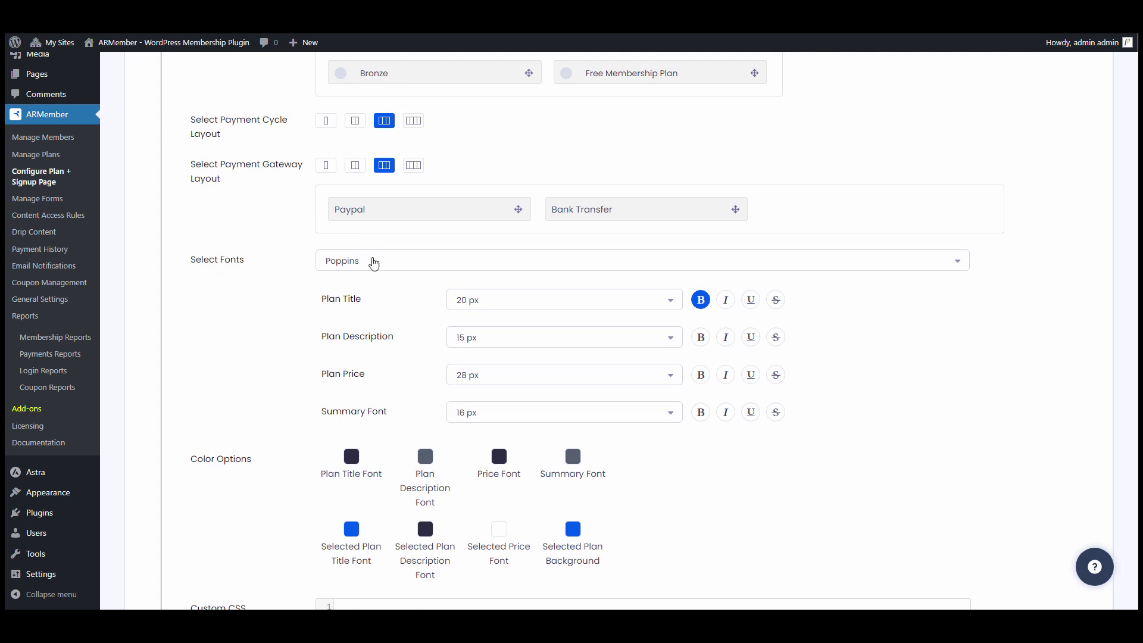
- Review the font and plan title size options, keeping Poppins and 20 px
left_click(460, 264)
left_click(275, 326)
scroll(276, 327, "down", 1)
left_click(666, 243)
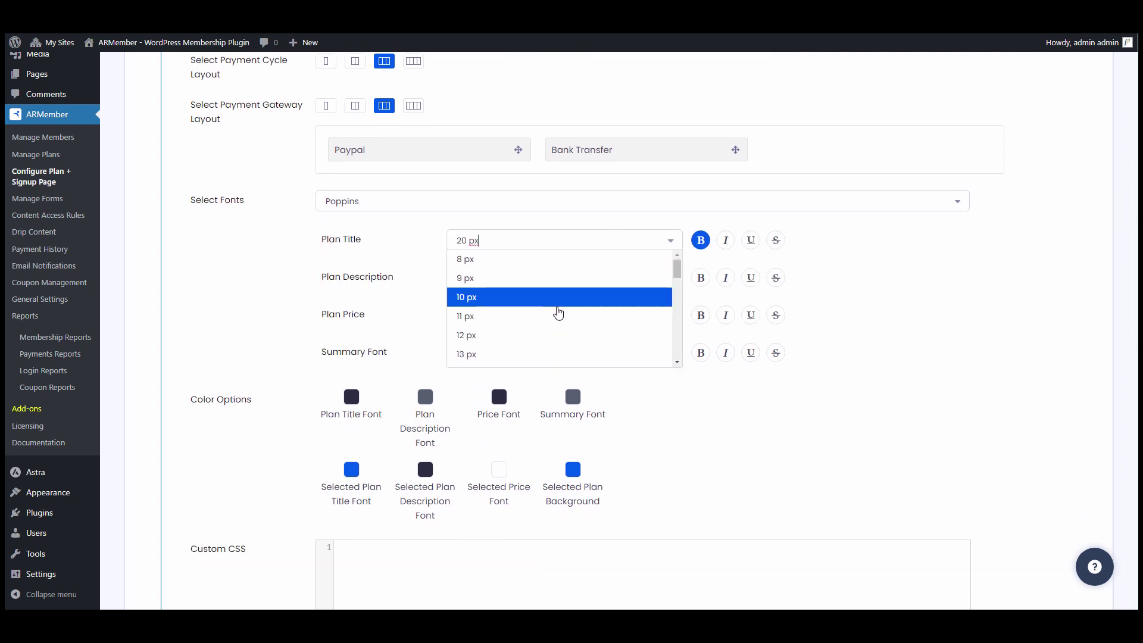
scroll(556, 311, "down", 3)
left_click(240, 334)
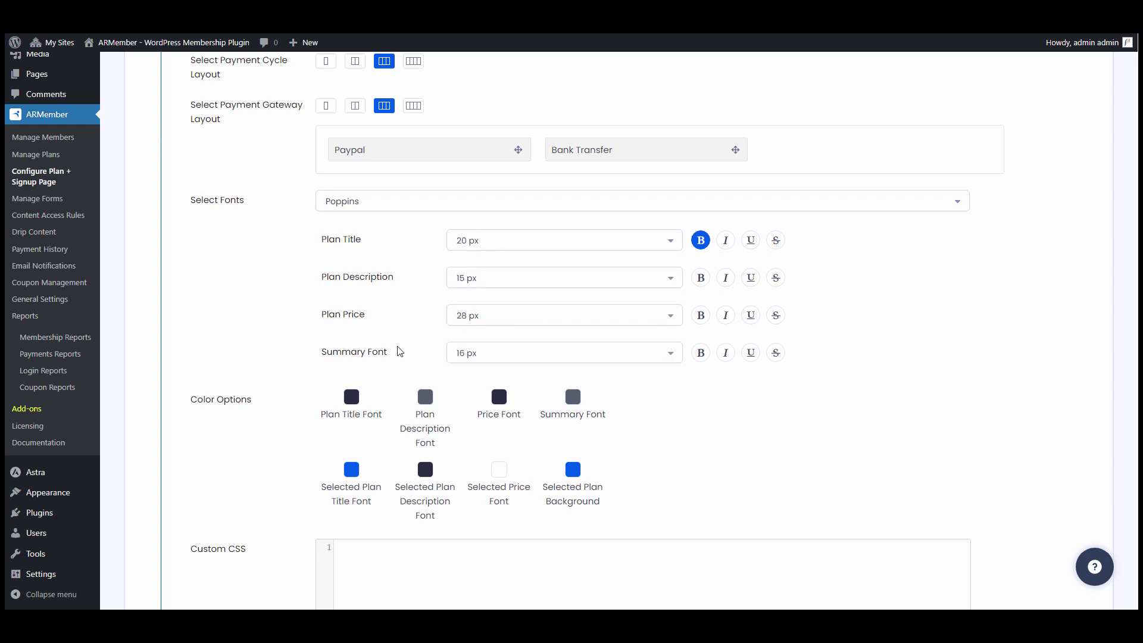
scroll(400, 351, "down", 3)
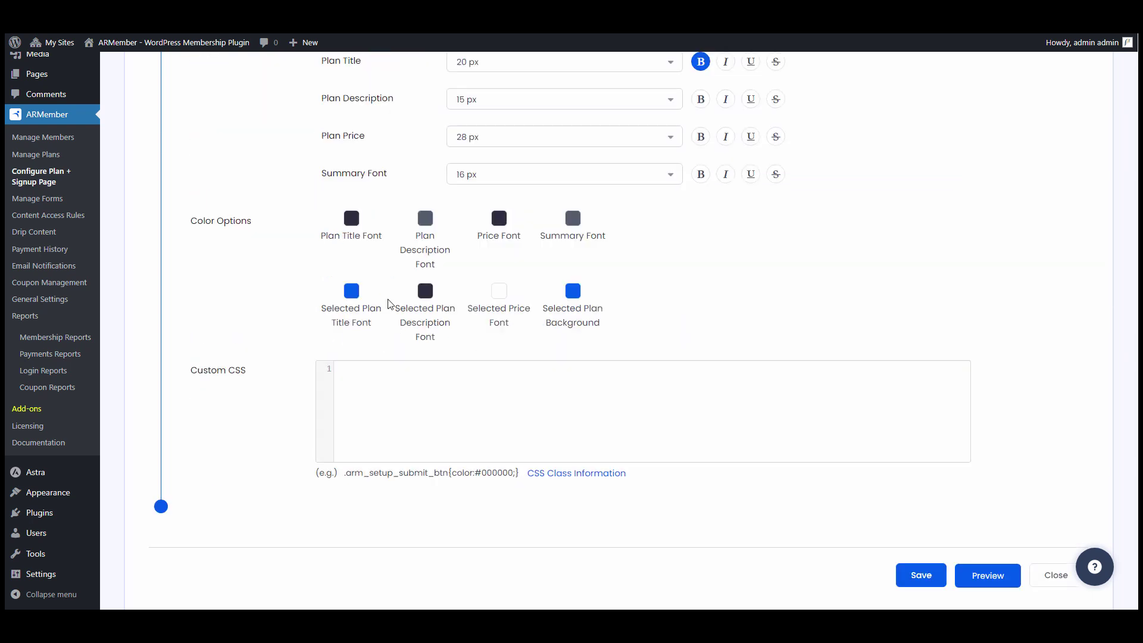
left_click(352, 218)
left_click(305, 253)
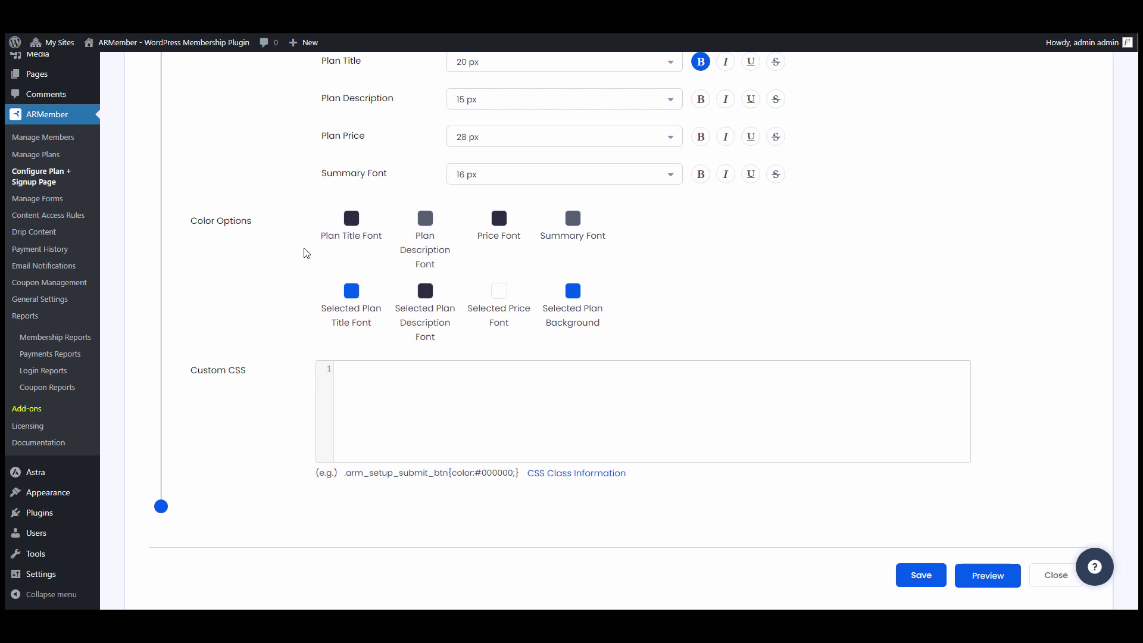
left_click(572, 290)
left_click(672, 289)
left_click(560, 473)
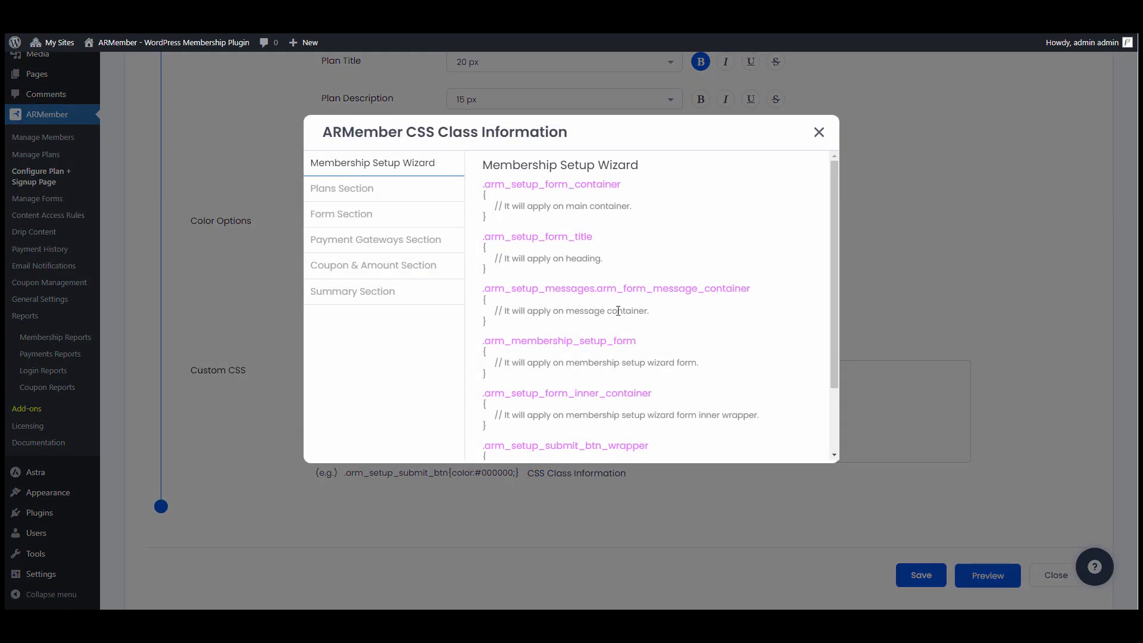
scroll(595, 278, "down", 2)
scroll(595, 278, "up", 3)
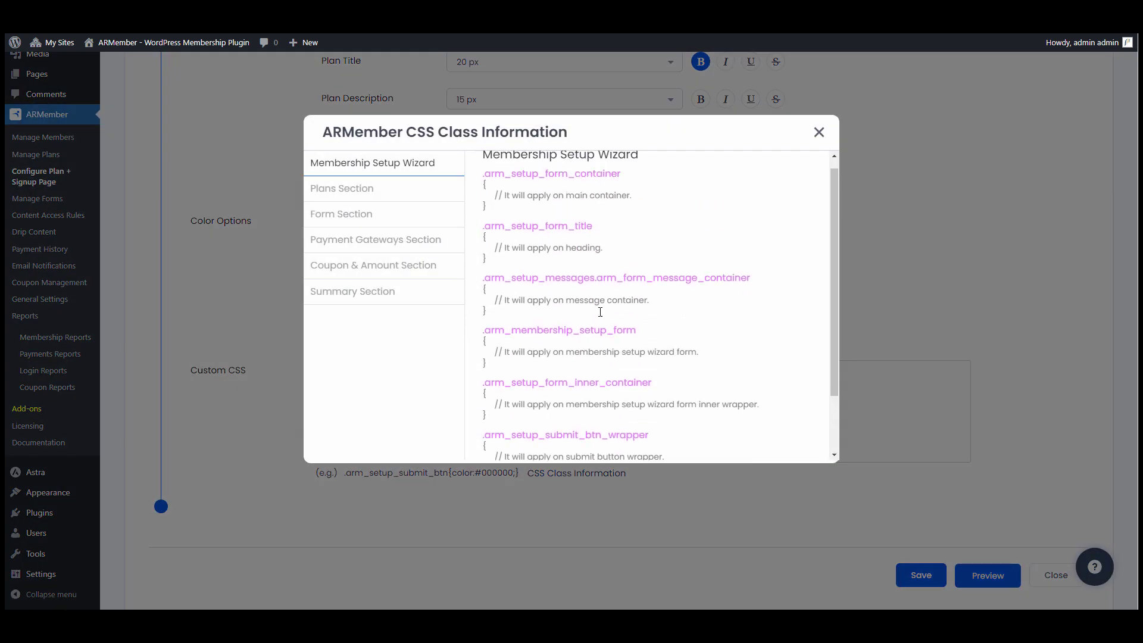
left_click(406, 195)
left_click(402, 219)
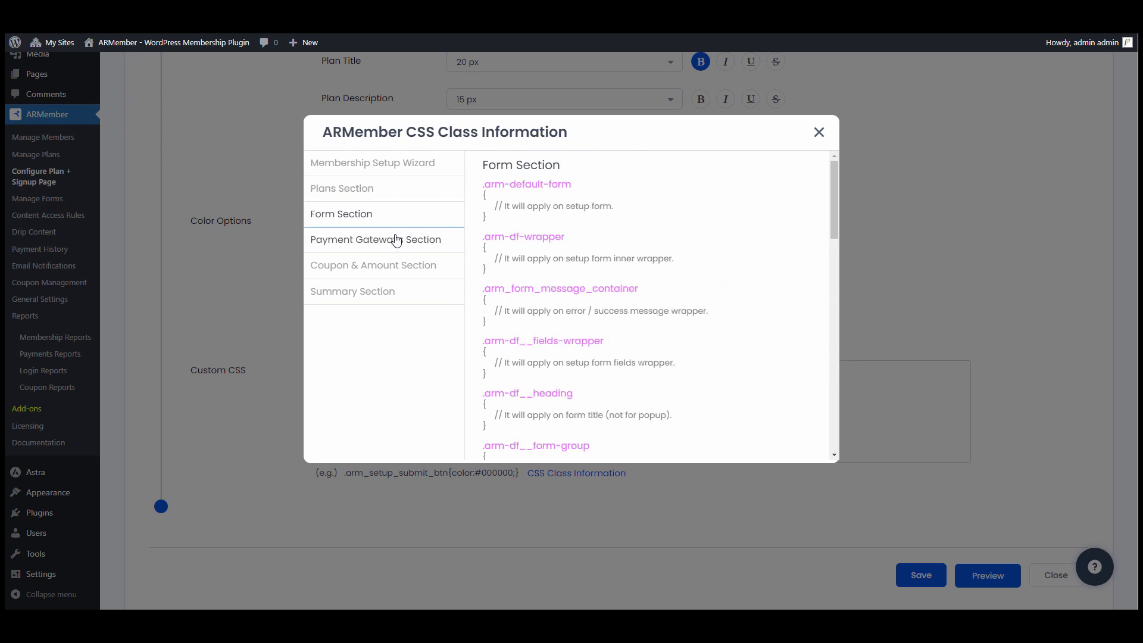
left_click(390, 265)
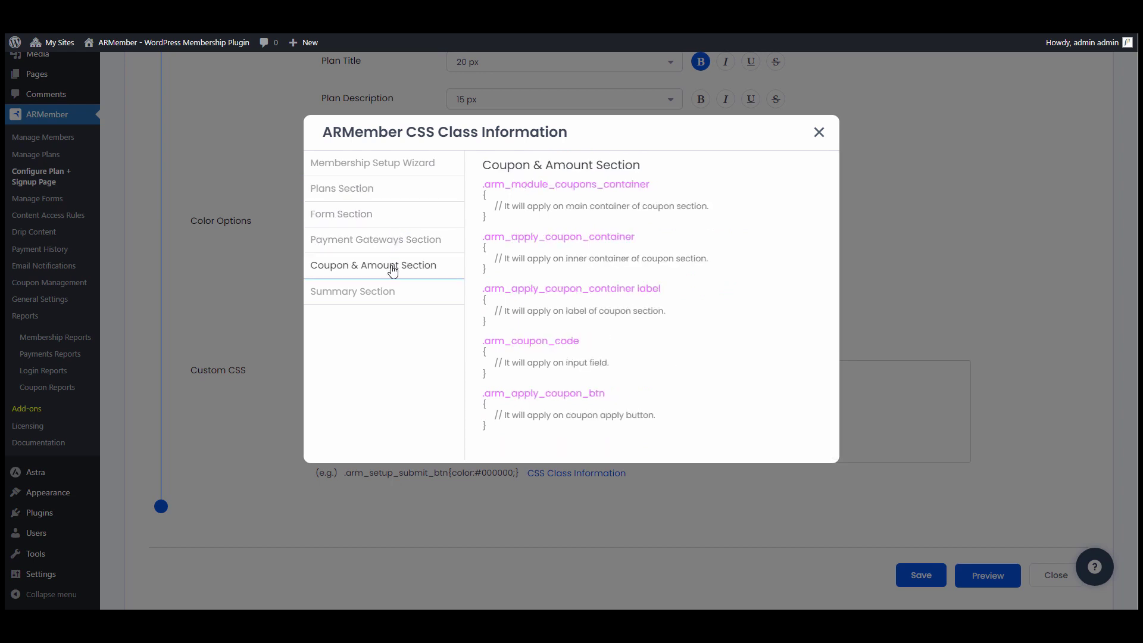
left_click(819, 133)
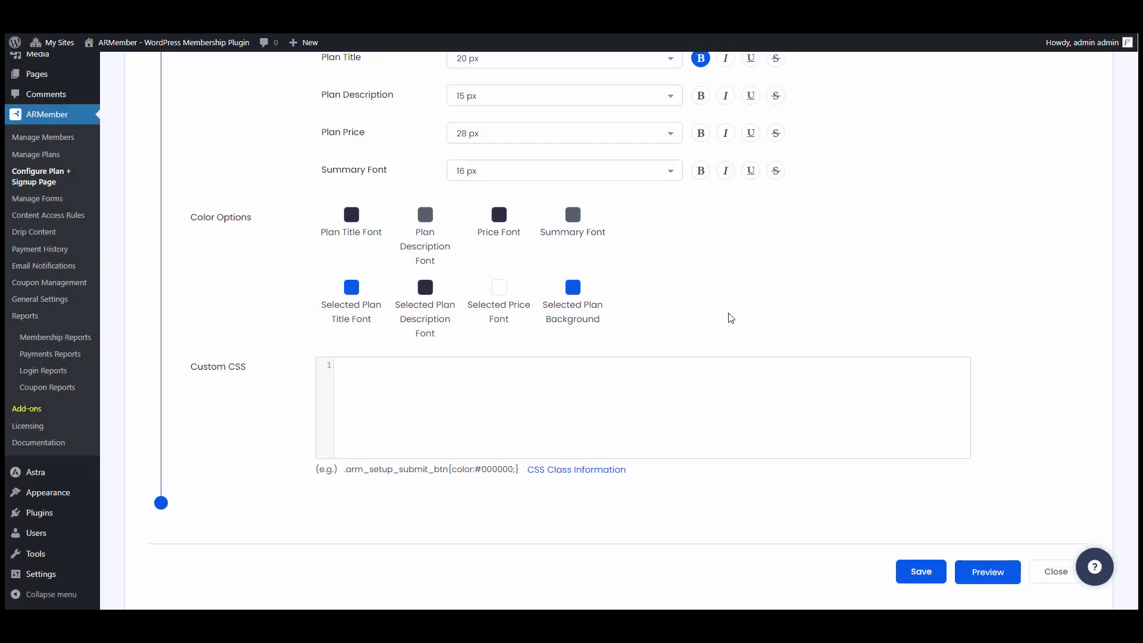
- Save the signup setup and copy its [arm_setup id="3"] shortcode
scroll(727, 319, "down", 1)
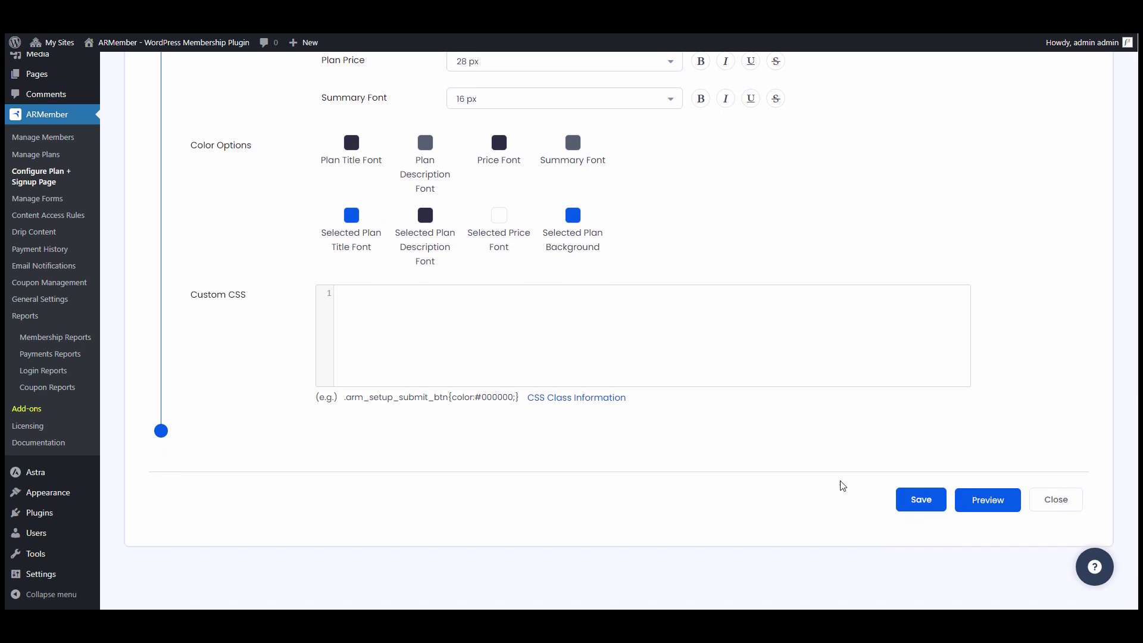
left_click(935, 505)
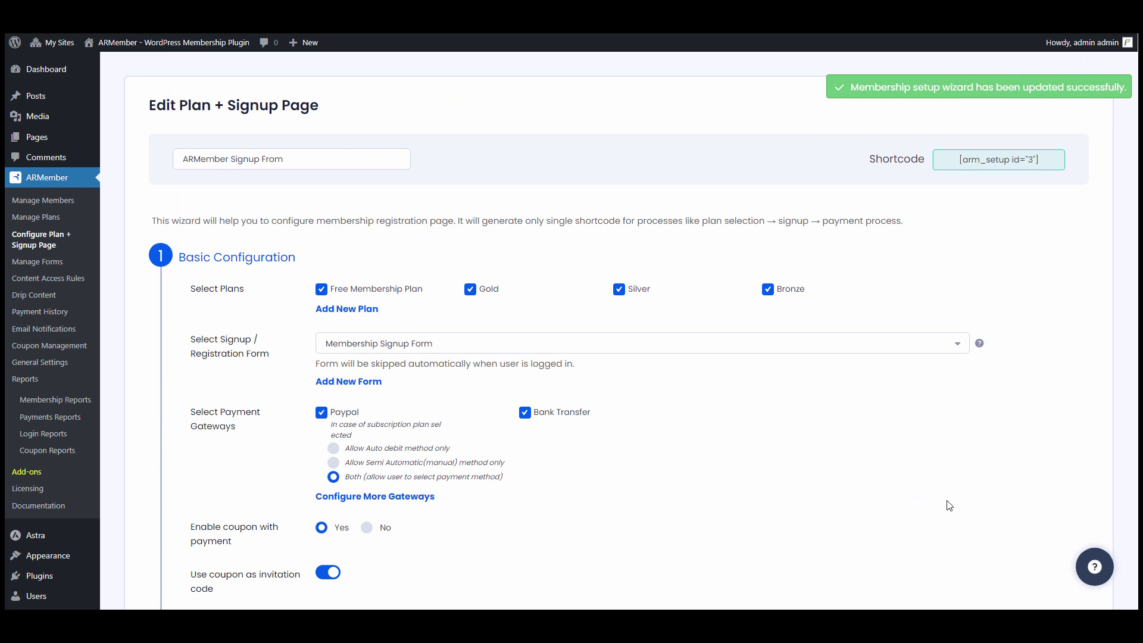
left_click(998, 161)
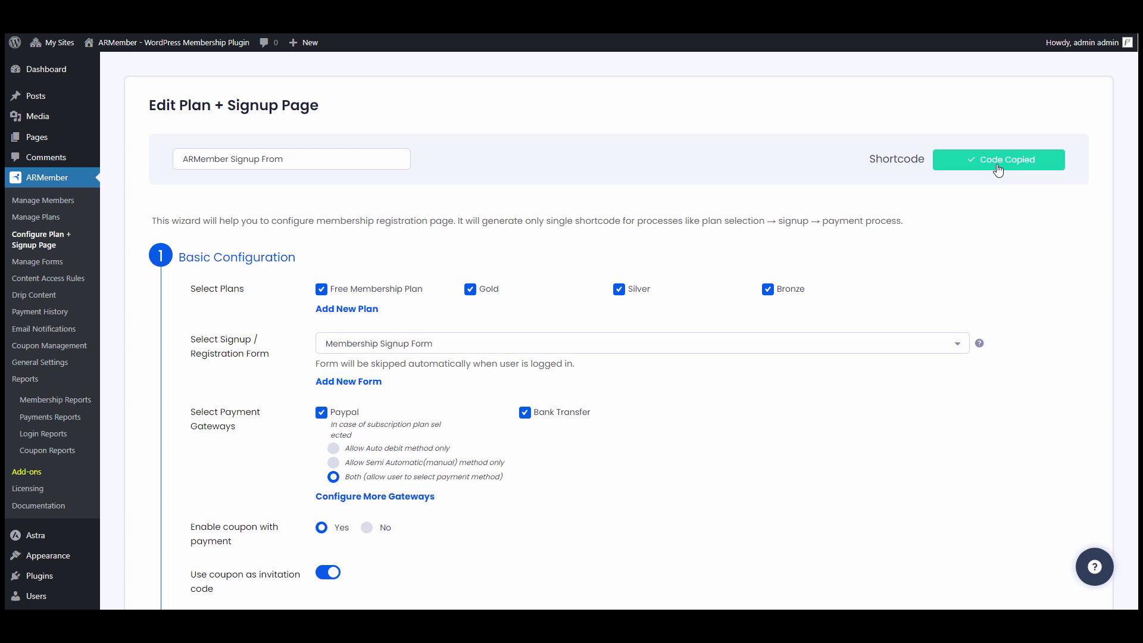
mouse_move(60, 143)
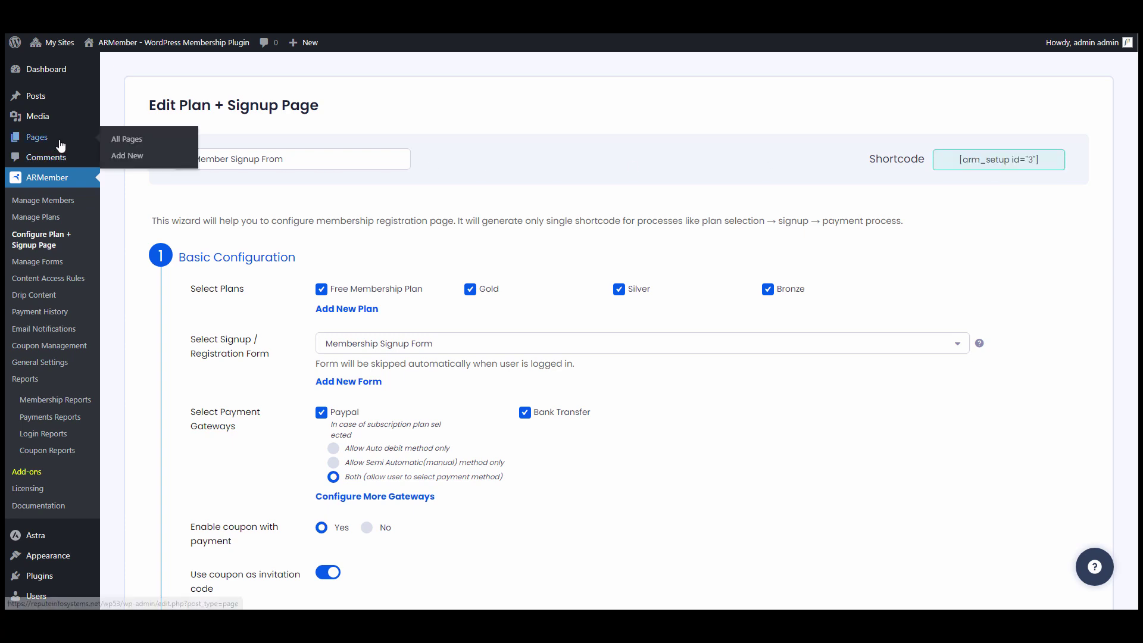
- Create a new page titled 'ARMEMBER SIGNUP FORM' containing the pasted [arm_setup id="3"] shortcode
left_click(148, 162)
type("A")
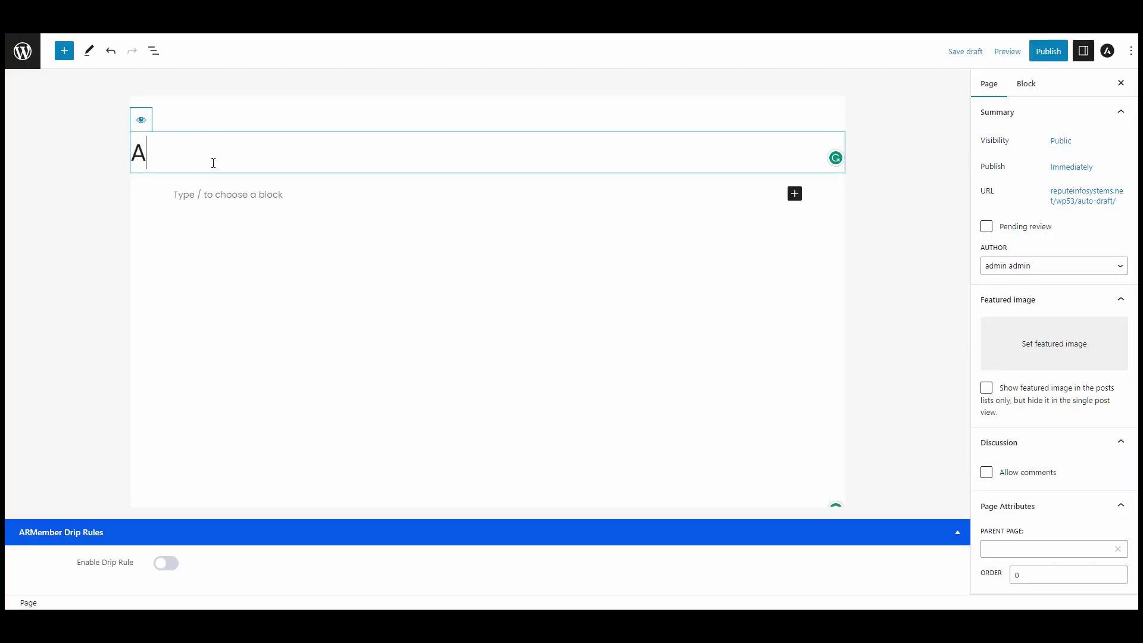
type("RMEMBER")
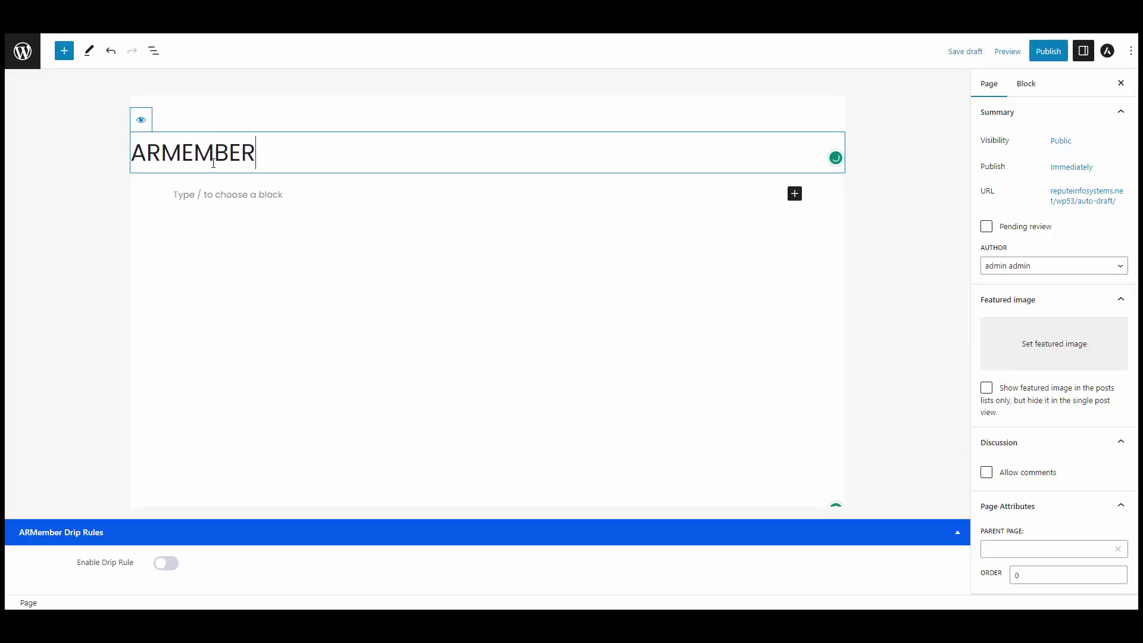
type(" SIGNUP")
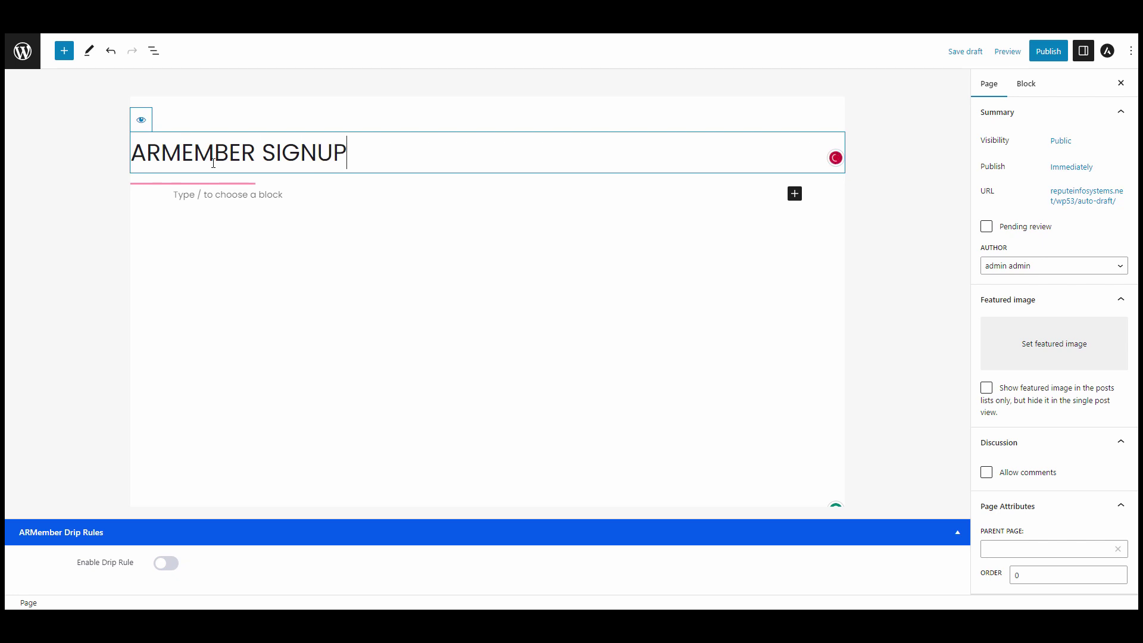
type(" FORM")
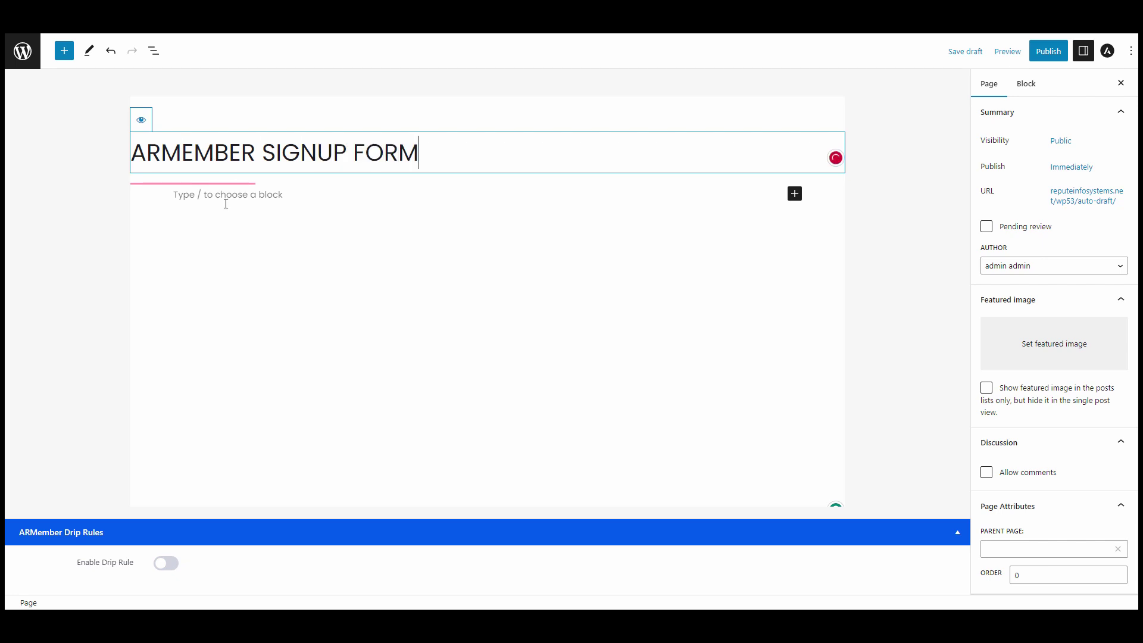
left_click(284, 202)
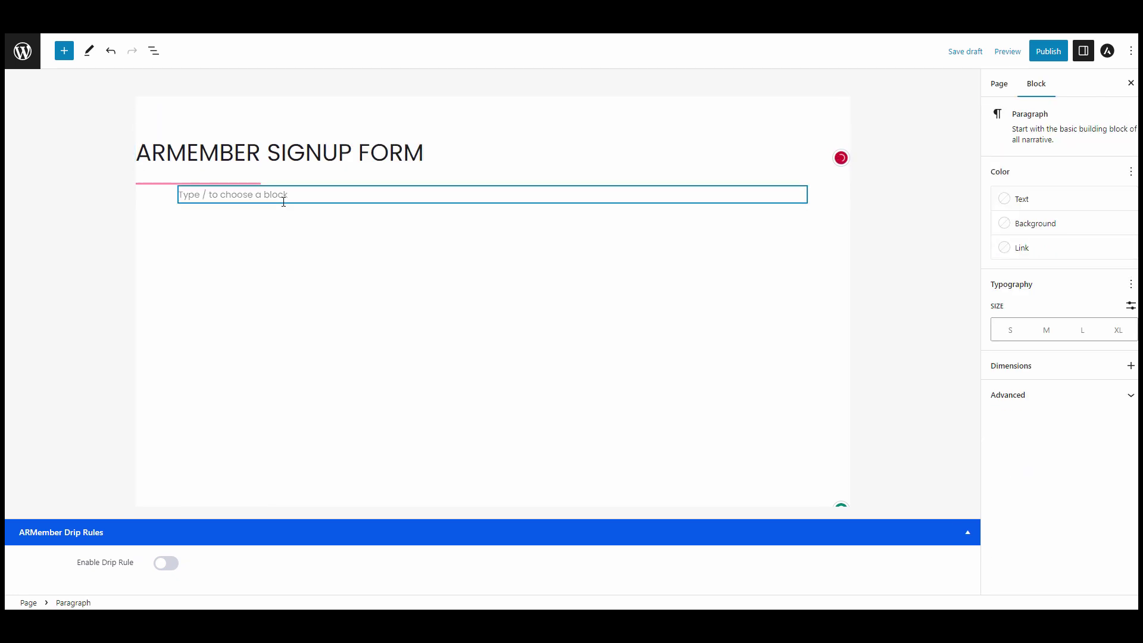
type("[arm_setup id=\"3\"]")
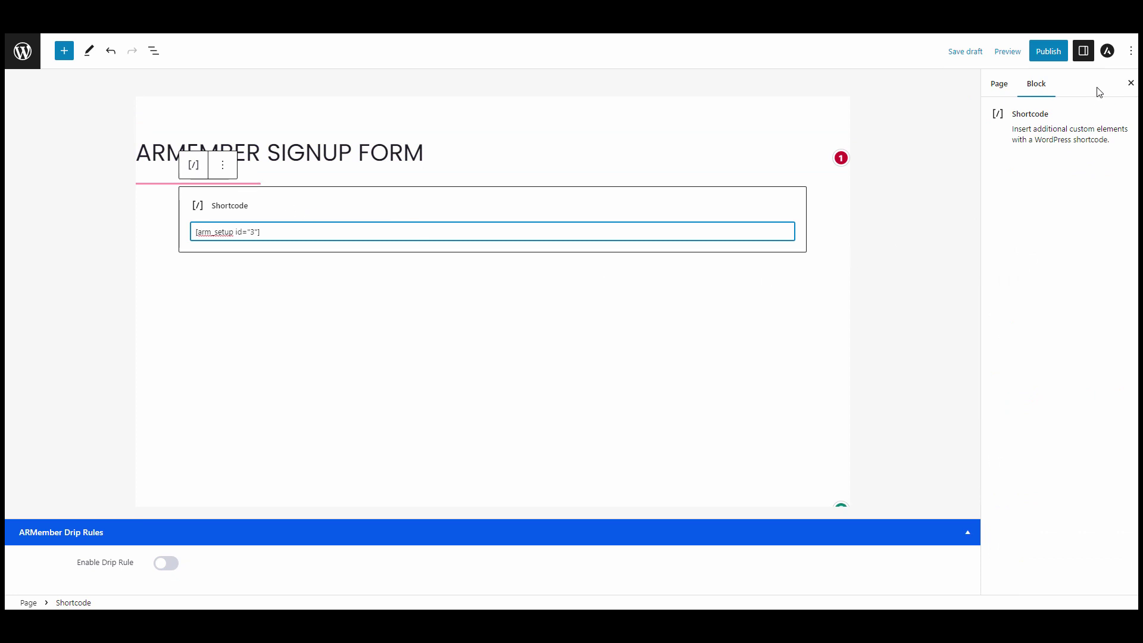
- Publish the page and open the live page
left_click(1051, 53)
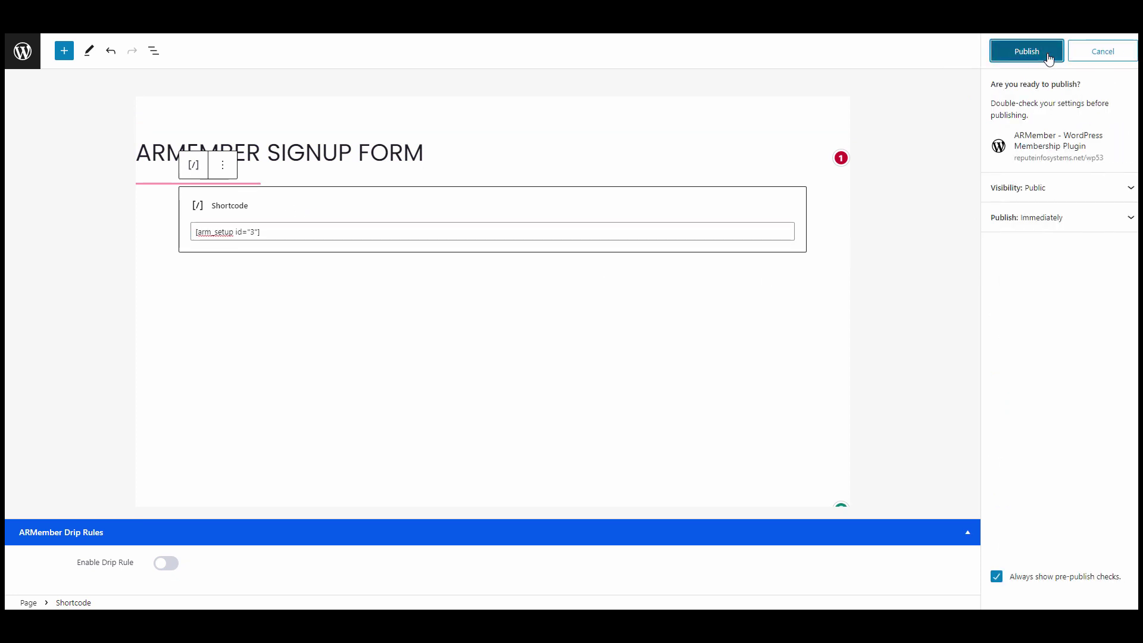
left_click(1049, 56)
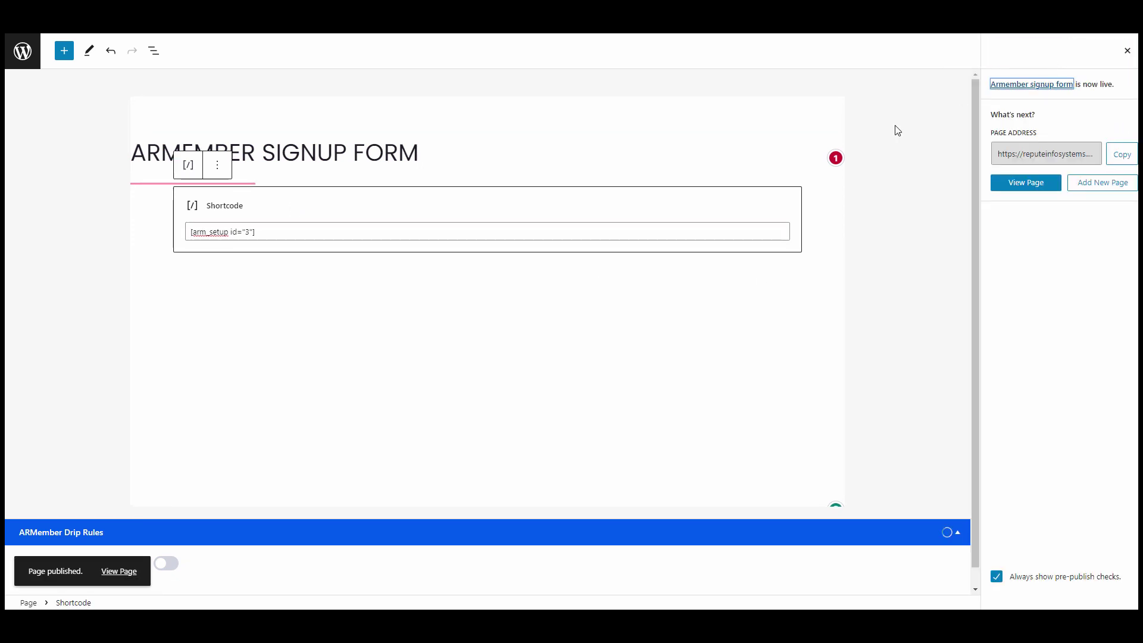
left_click(113, 571)
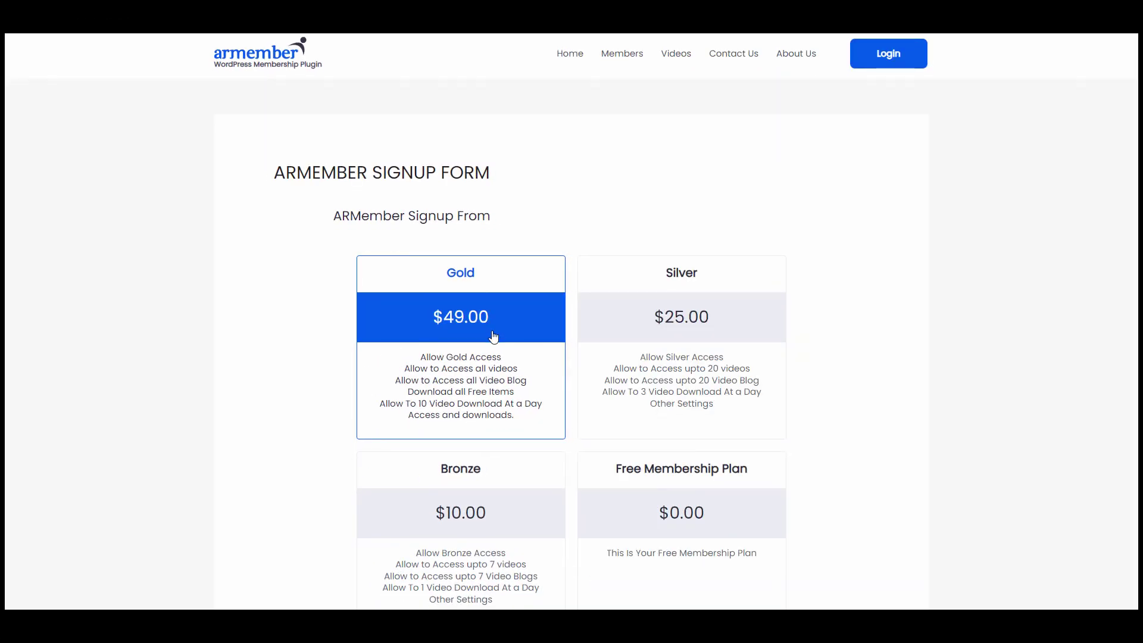
- Pick the Bronze plan with the 100.00 Yearly payment cycle
scroll(720, 318, "down", 1)
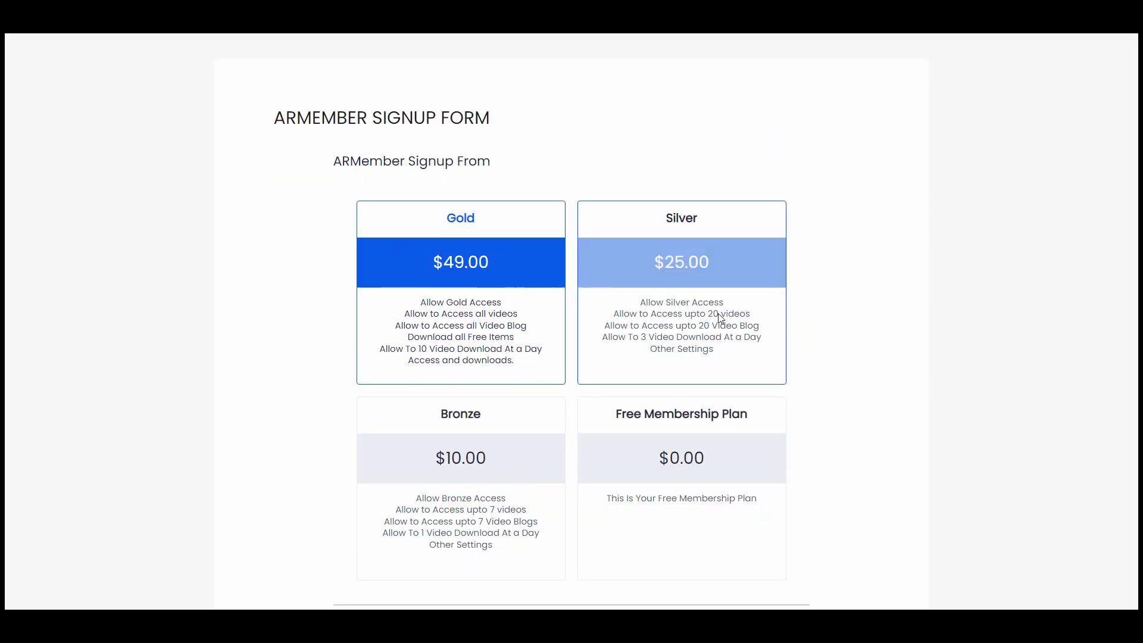
left_click(720, 319)
scroll(523, 357, "down", 3)
left_click(523, 357)
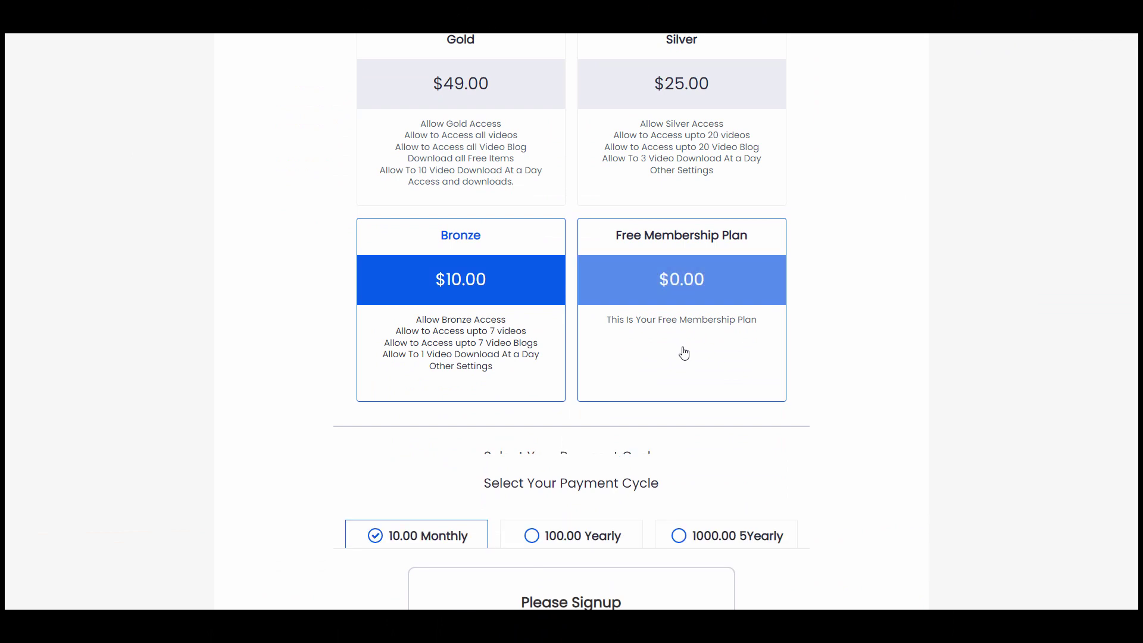
scroll(683, 353, "down", 3)
left_click(620, 344)
- Choose Bank Transfer as the payment gateway to reveal its bank-detail fields
scroll(596, 360, "down", 6)
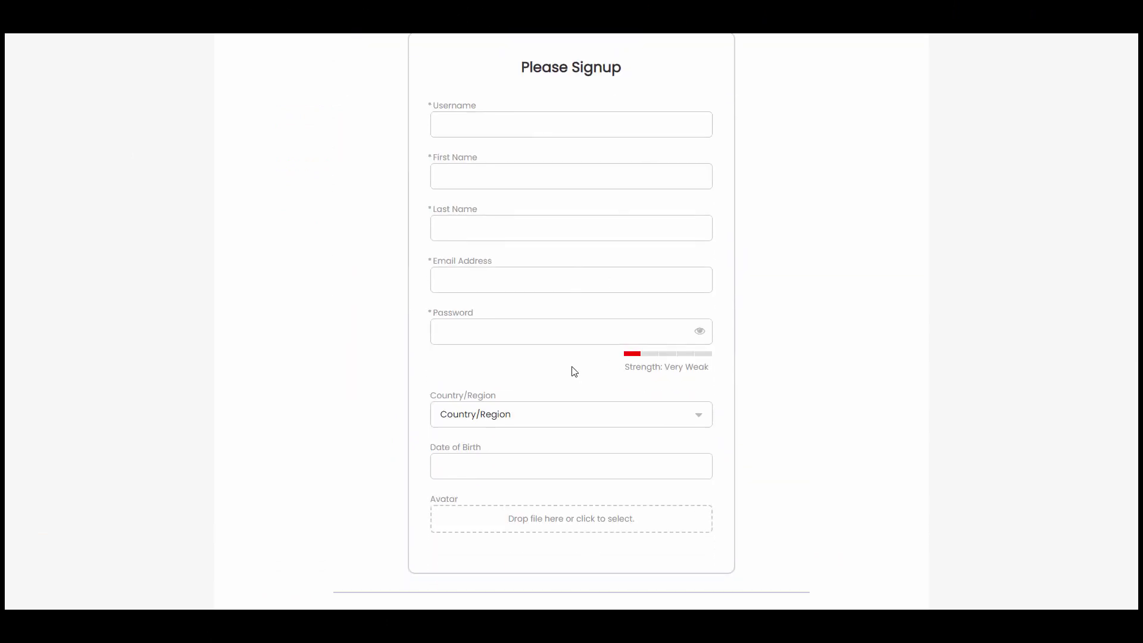
scroll(574, 371, "down", 6)
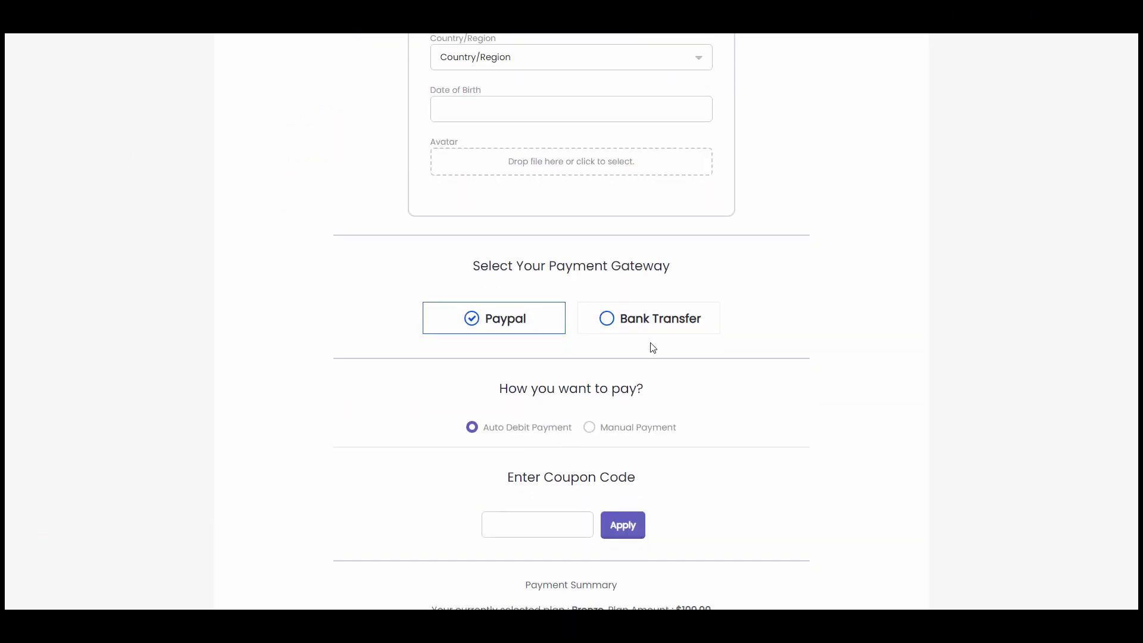
left_click(605, 322)
scroll(508, 328, "down", 4)
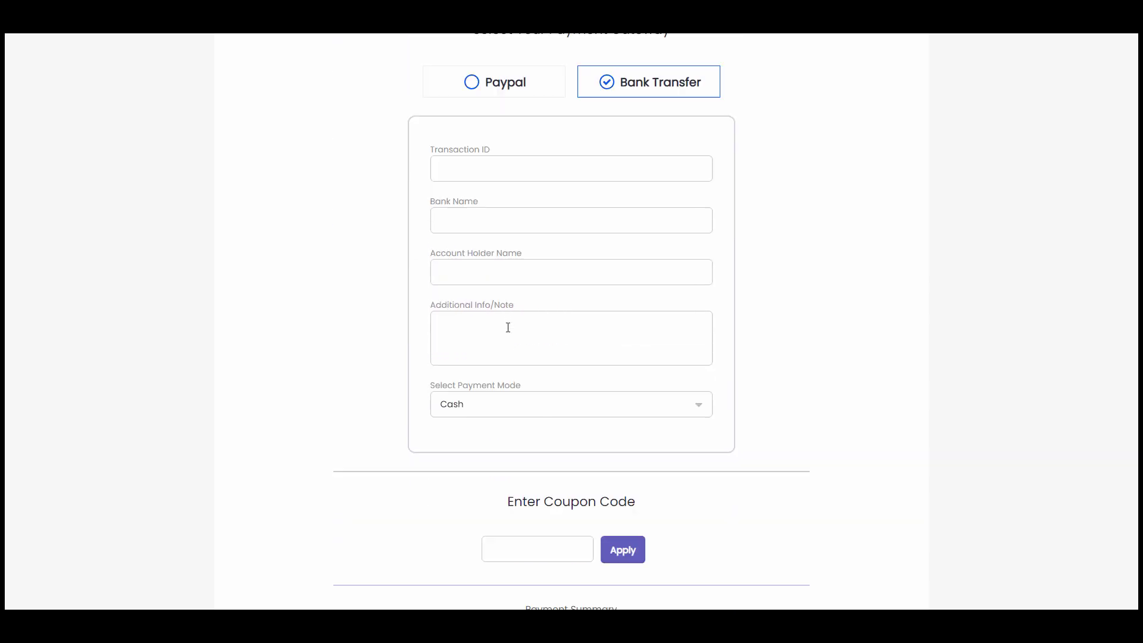
scroll(508, 328, "down", 6)
scroll(537, 384, "up", 4)
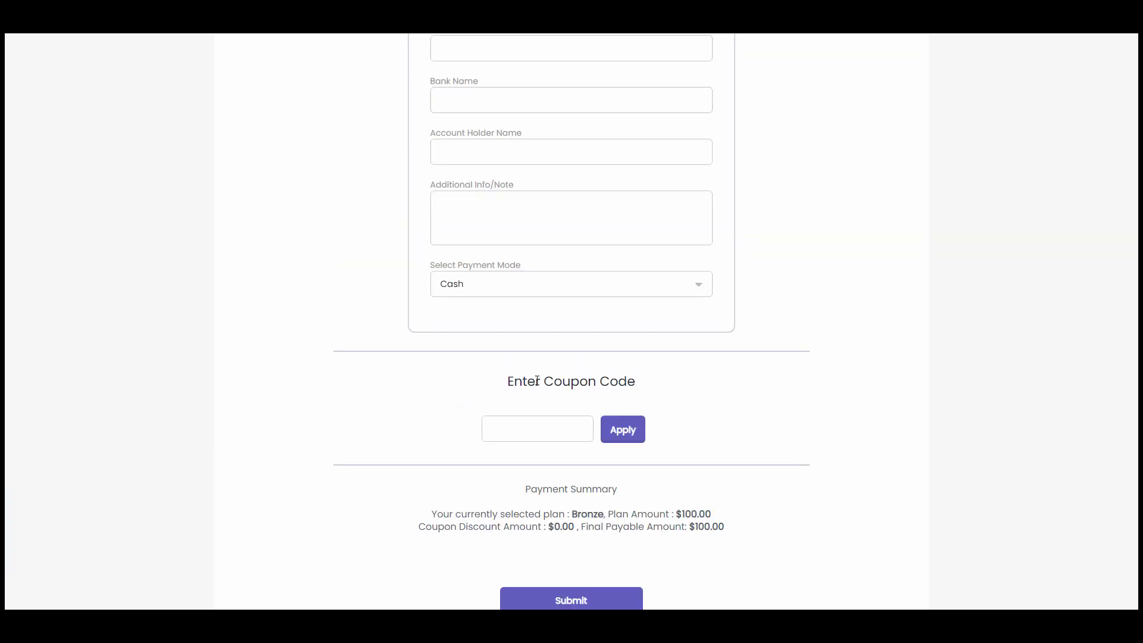
scroll(538, 381, "up", 15)
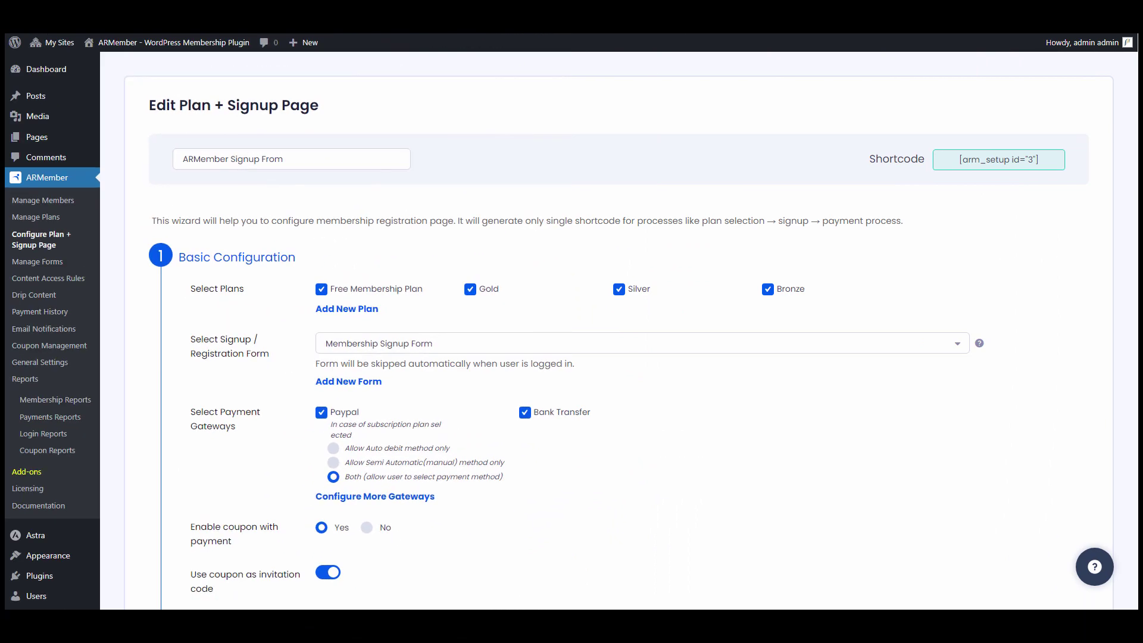
- Change the coupon title to 'Enter Your Coupon Code' and the coupon button label from Apply to 'Add'
scroll(671, 55, "down", 5)
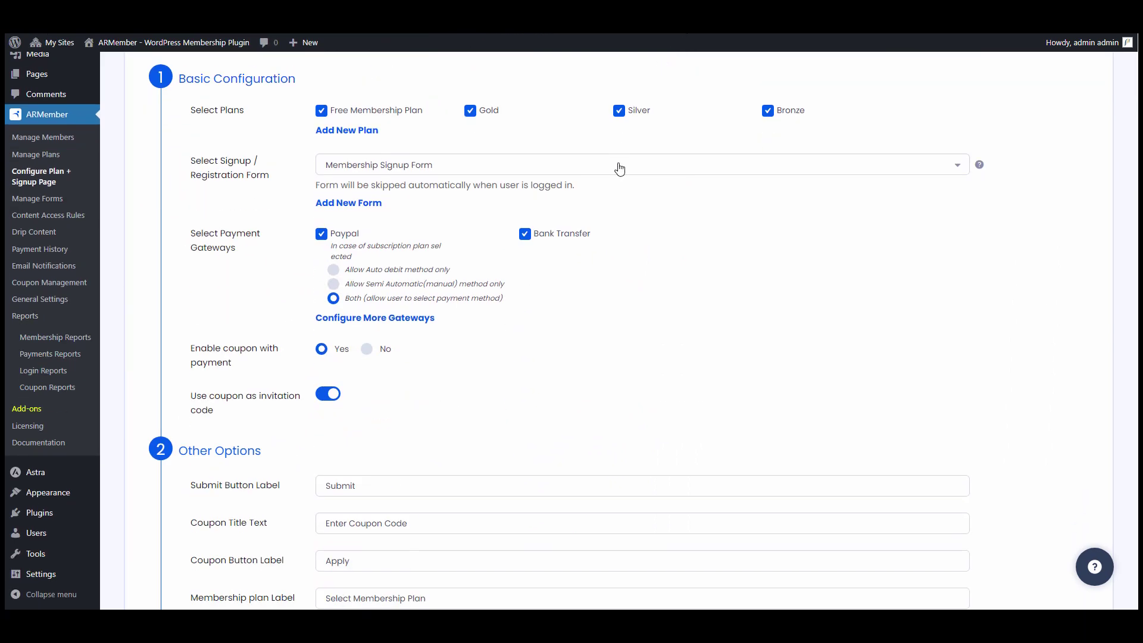
scroll(604, 176, "down", 3)
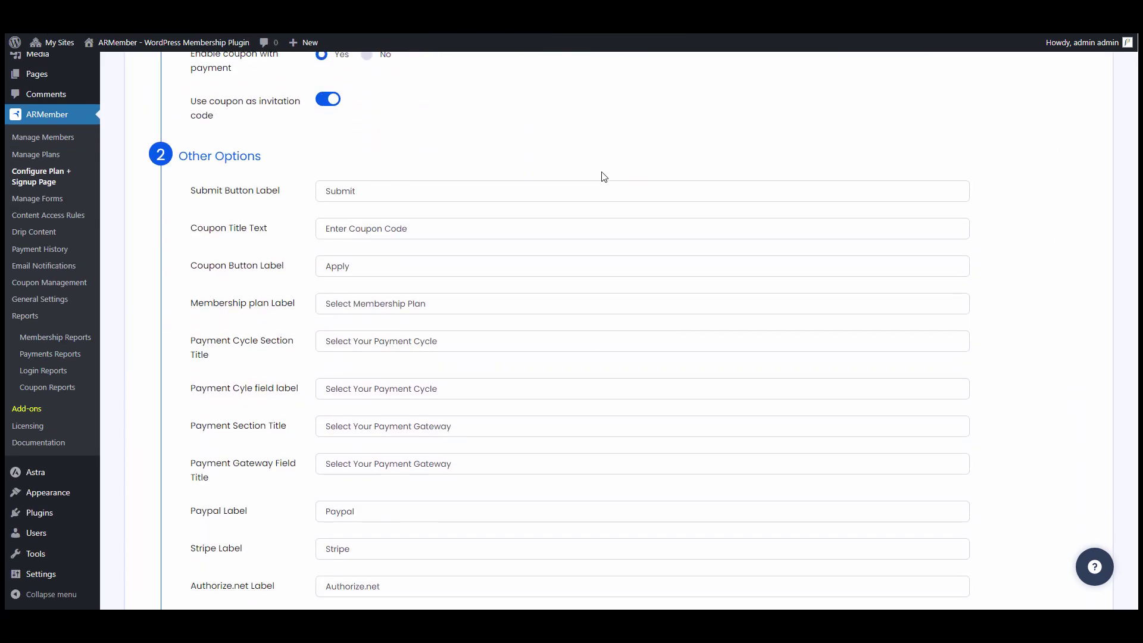
scroll(373, 189, "down", 3)
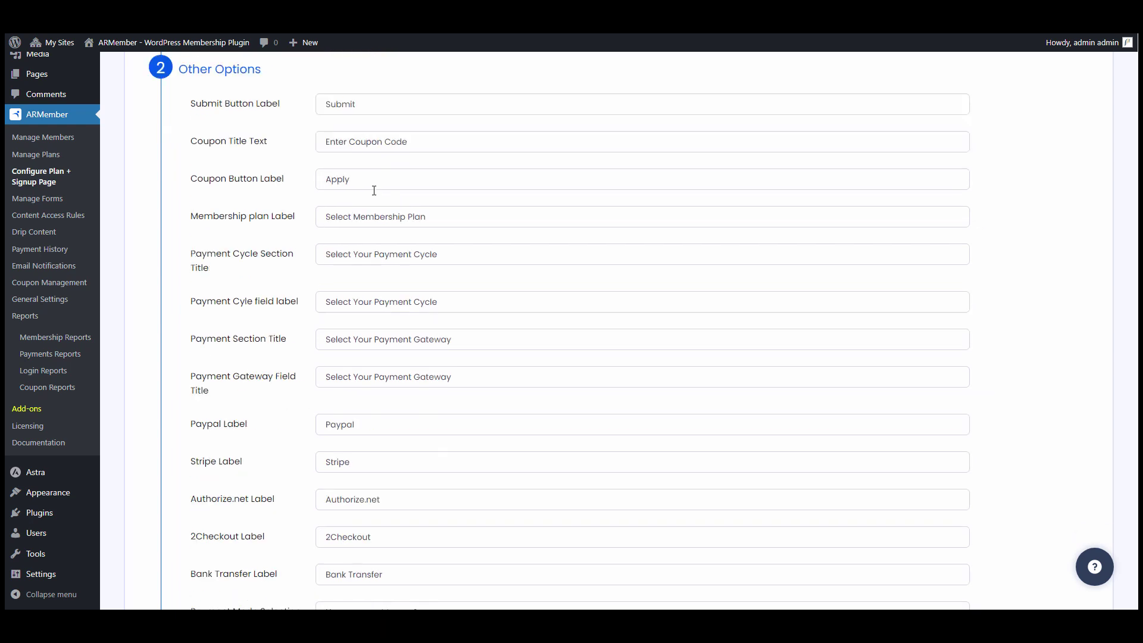
scroll(375, 188, "up", 1)
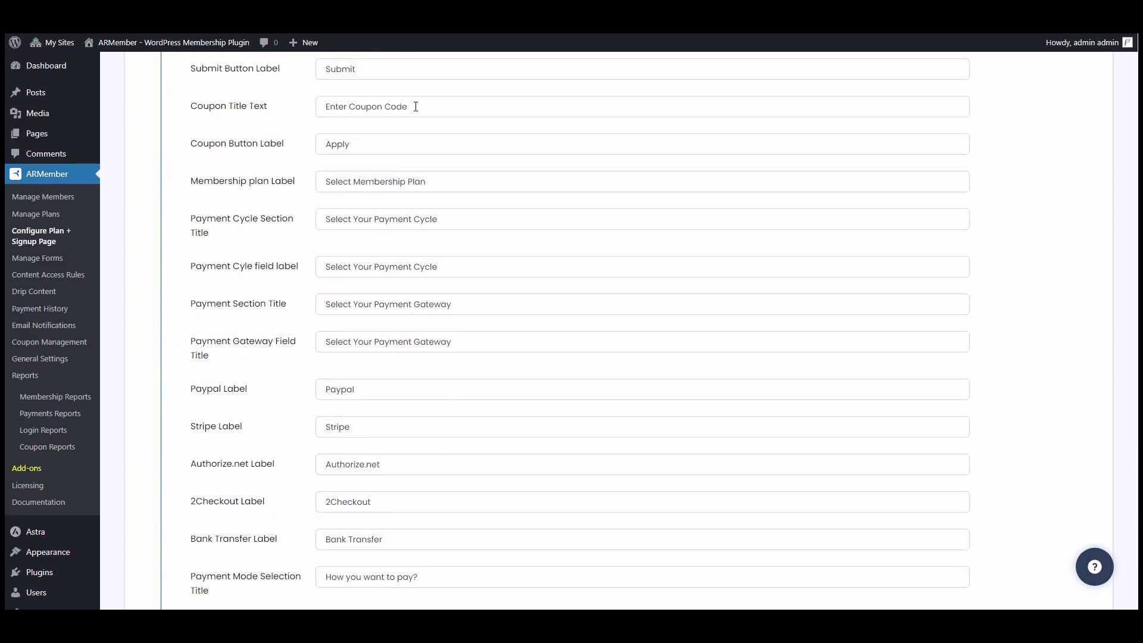
left_click(429, 109)
key("ctrl+a")
key("BackSpace")
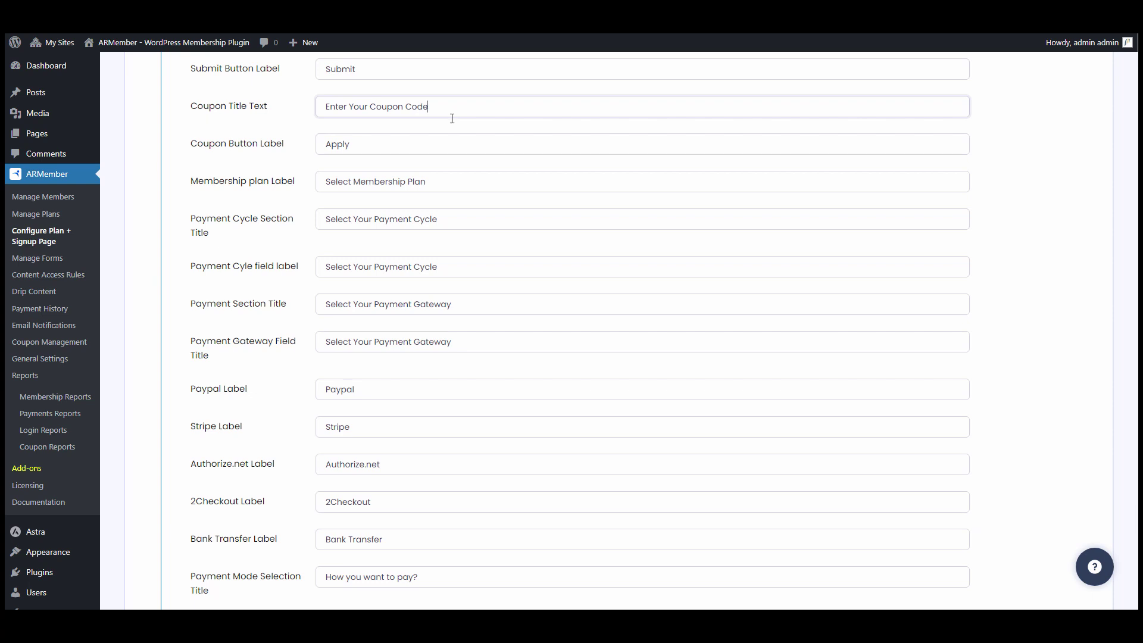
left_click(391, 145)
key("ctrl+a")
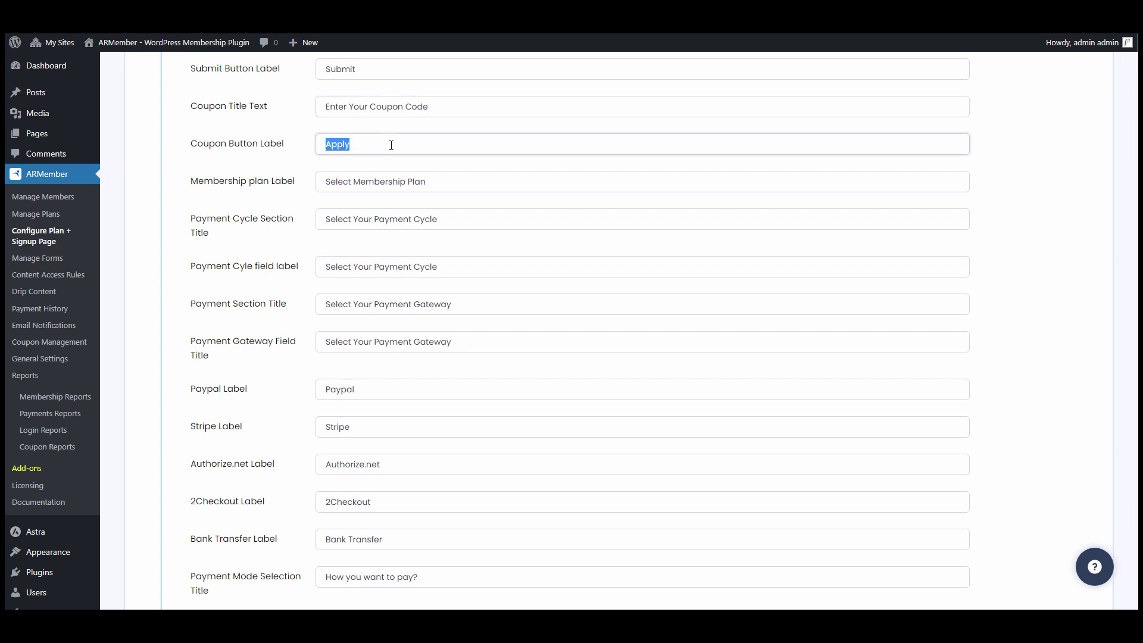
key("BackSpace")
- Rename the Bank Transfer label to 'Pay Locally'
scroll(391, 145, "down", 3)
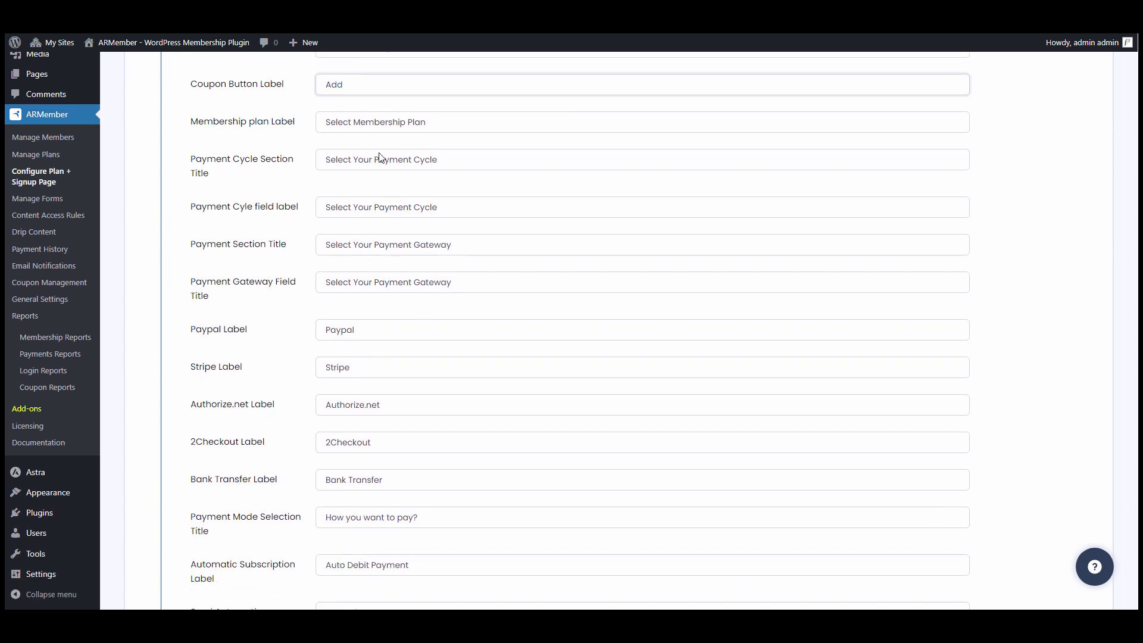
scroll(394, 249, "down", 2)
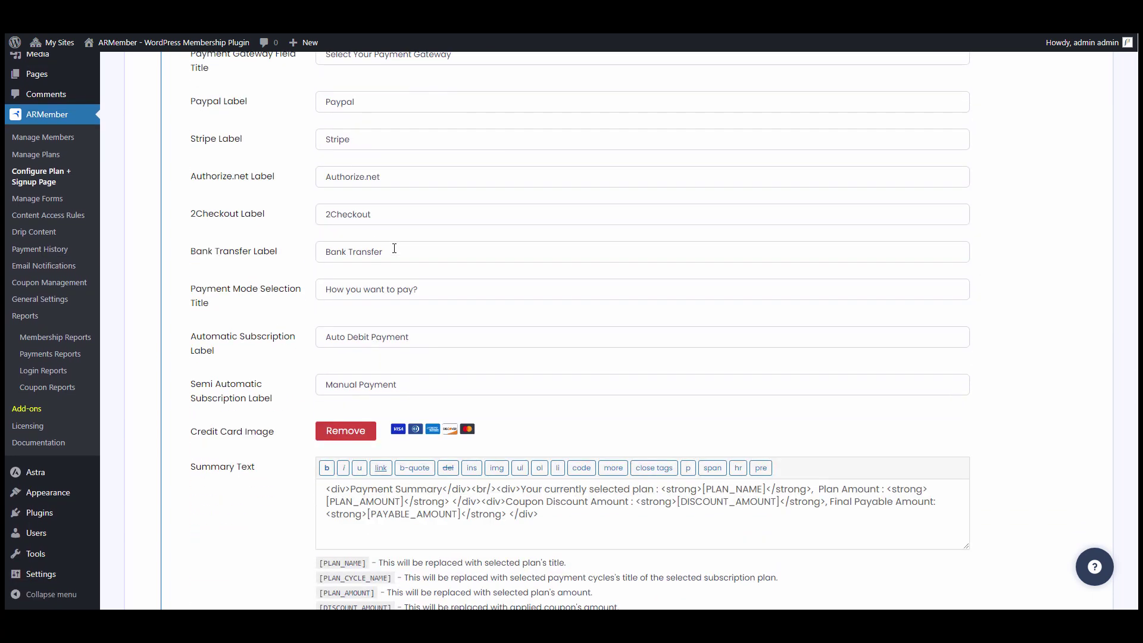
scroll(393, 210, "down", 1)
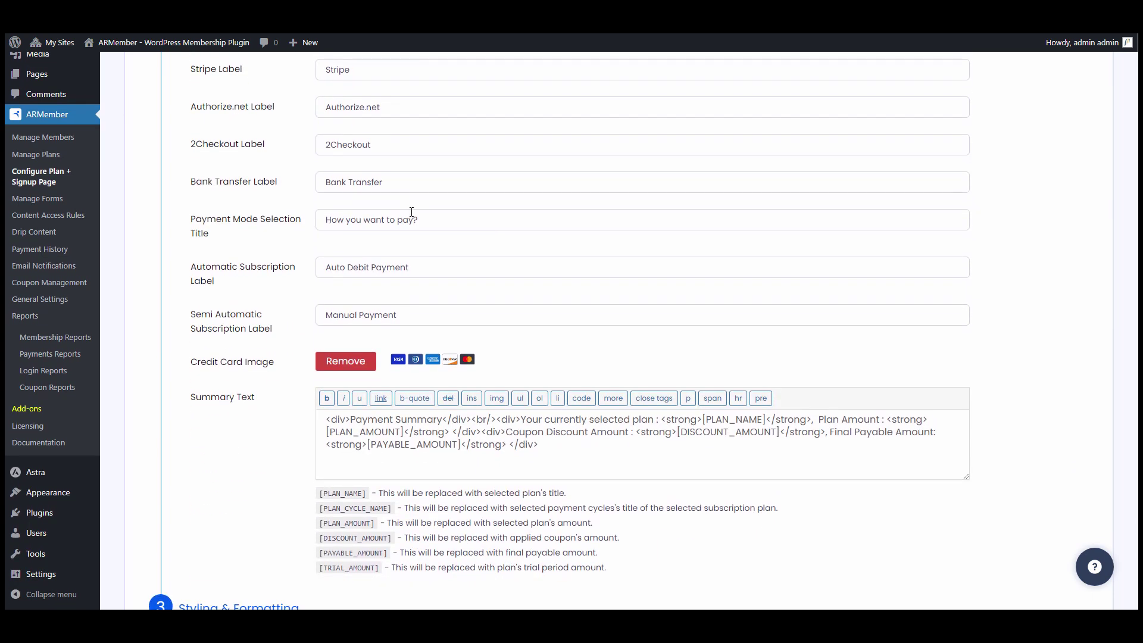
triple_click(406, 183)
type("Pay Locally")
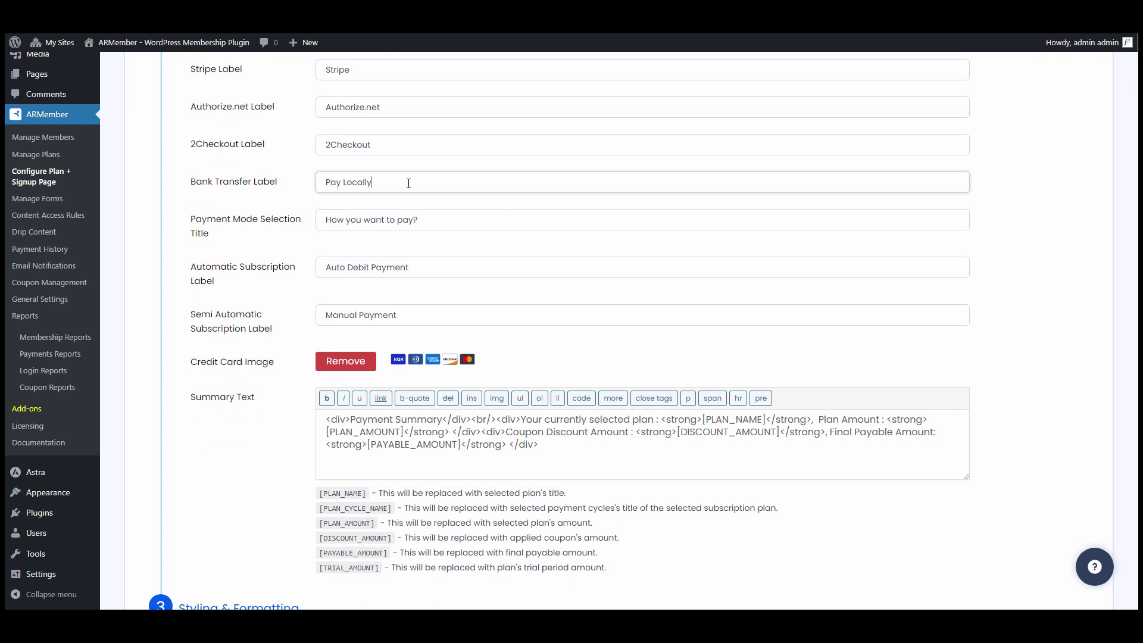
scroll(408, 184, "down", 2)
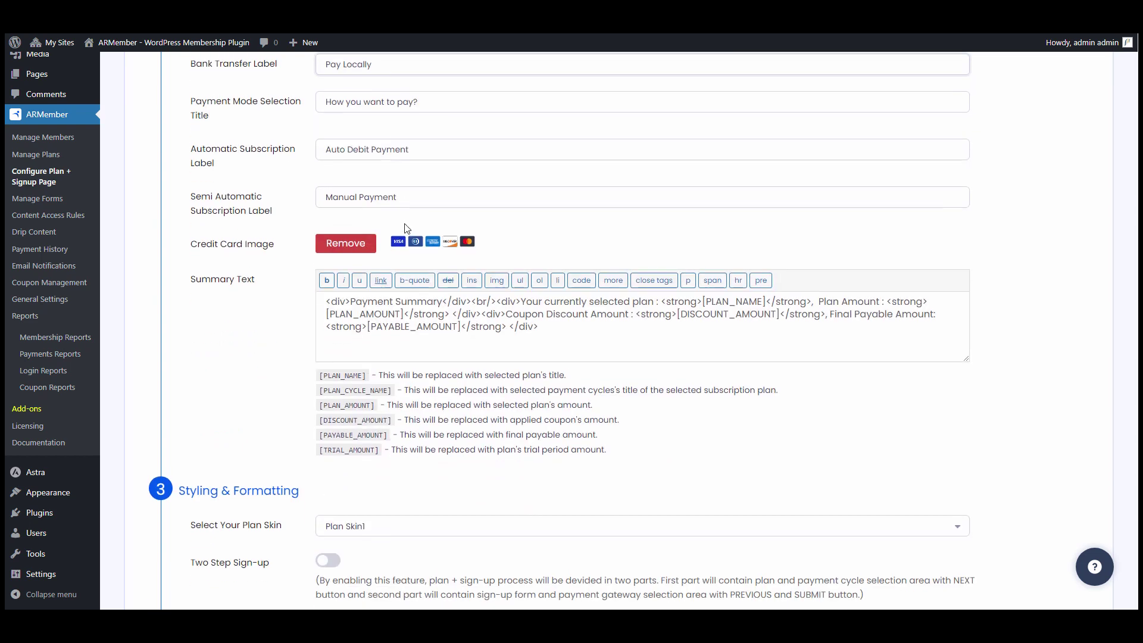
scroll(232, 232, "down", 1)
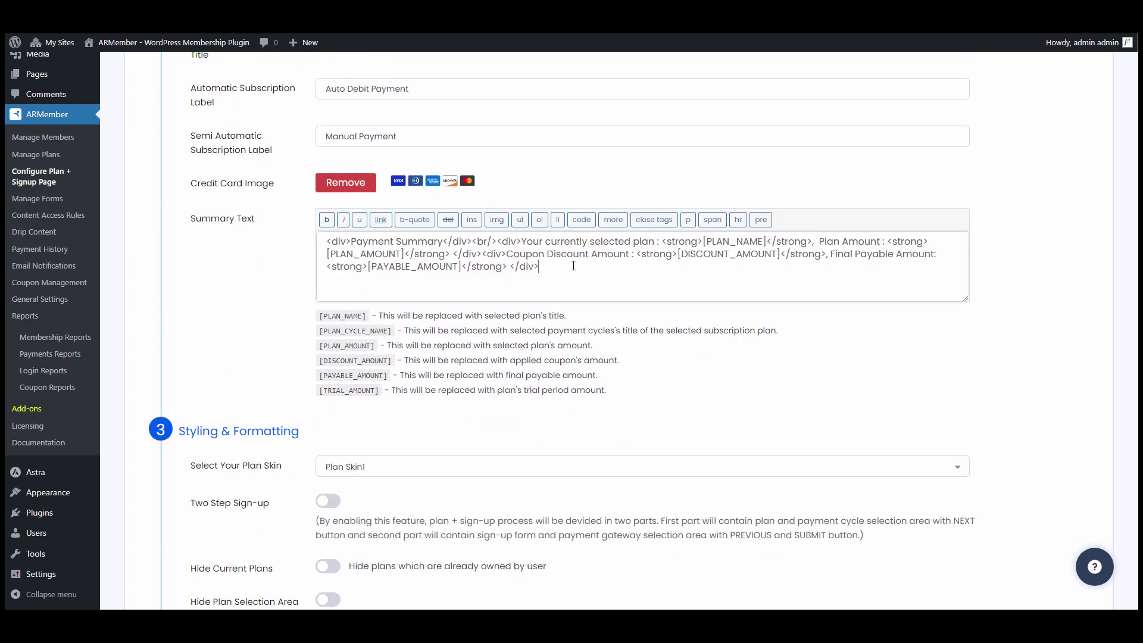
scroll(414, 232, "down", 4)
- Switch the plan skin to Plan Skin3 and confirm the change
left_click(414, 232)
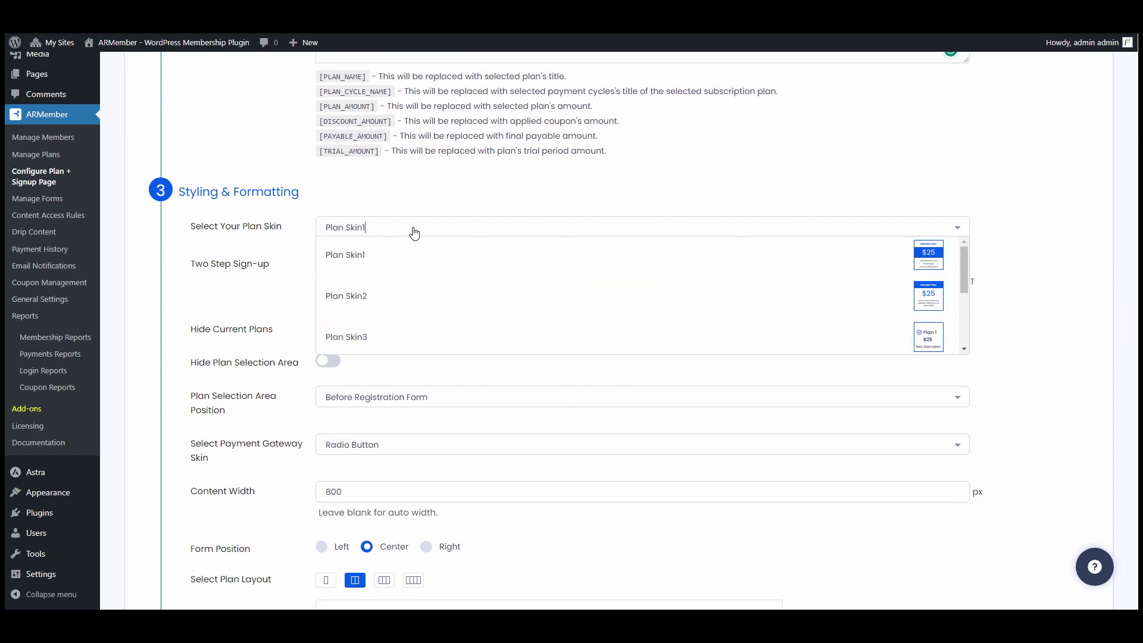
left_click(369, 337)
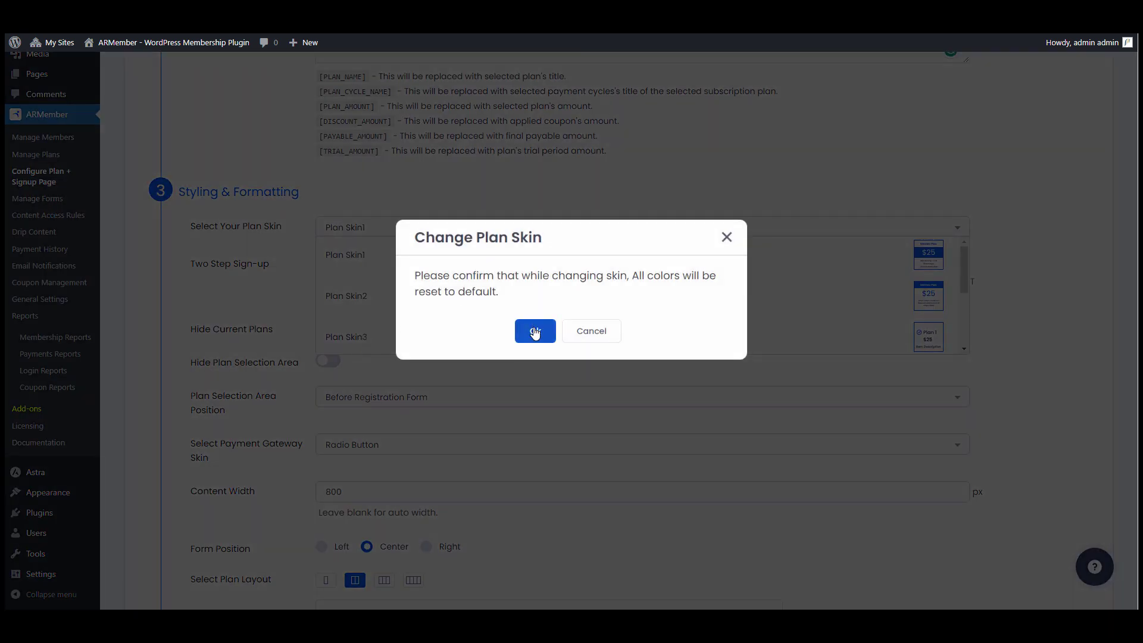
left_click(534, 332)
scroll(507, 300, "down", 2)
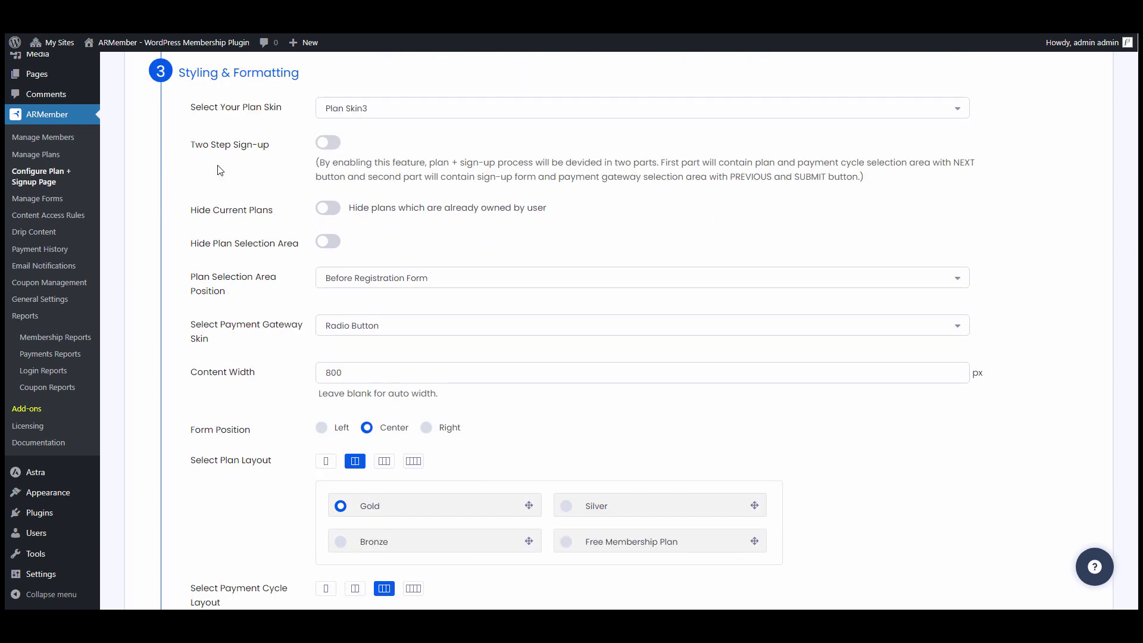
- Turn on two-step sign-up and review the Next and Previous button labels
left_click(332, 144)
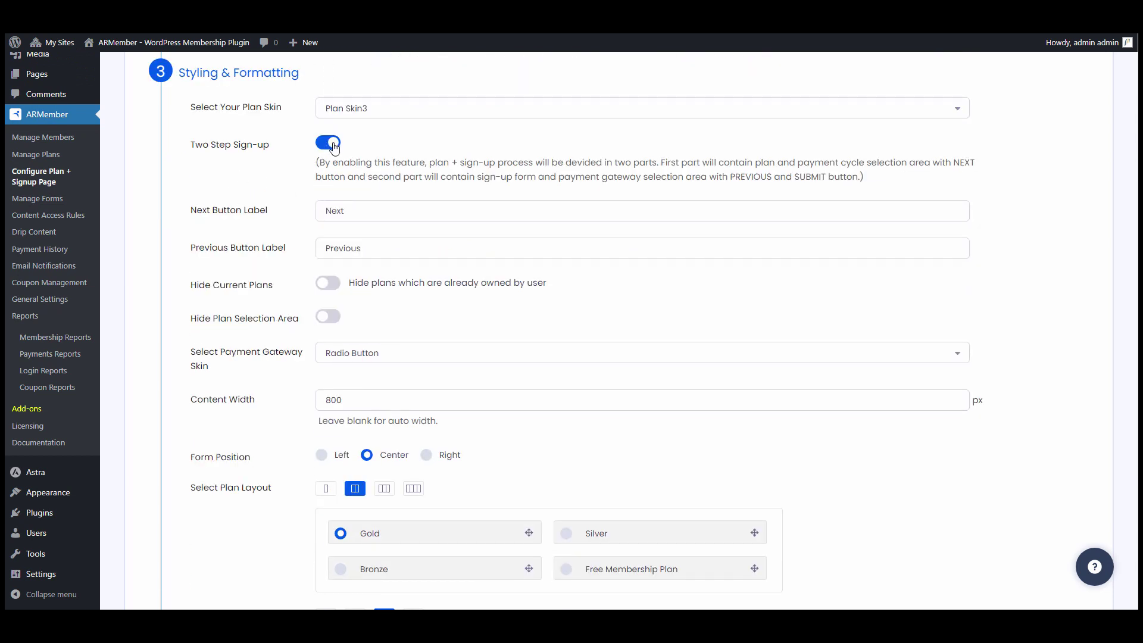
scroll(335, 146, "down", 1)
left_click(405, 158)
left_click(377, 194)
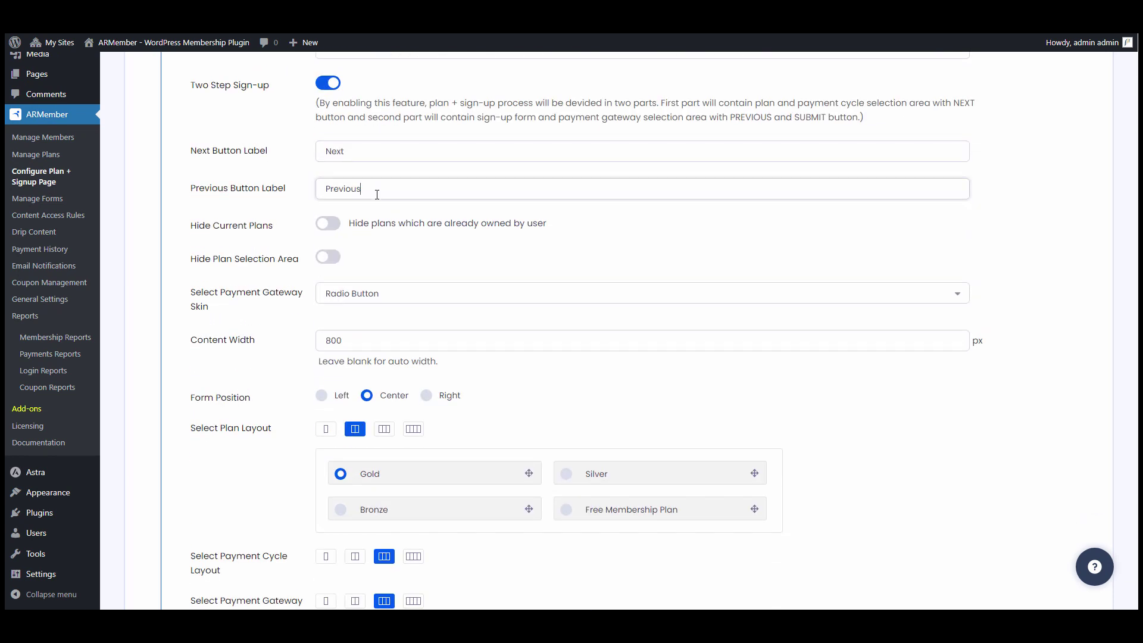
scroll(302, 204, "down", 1)
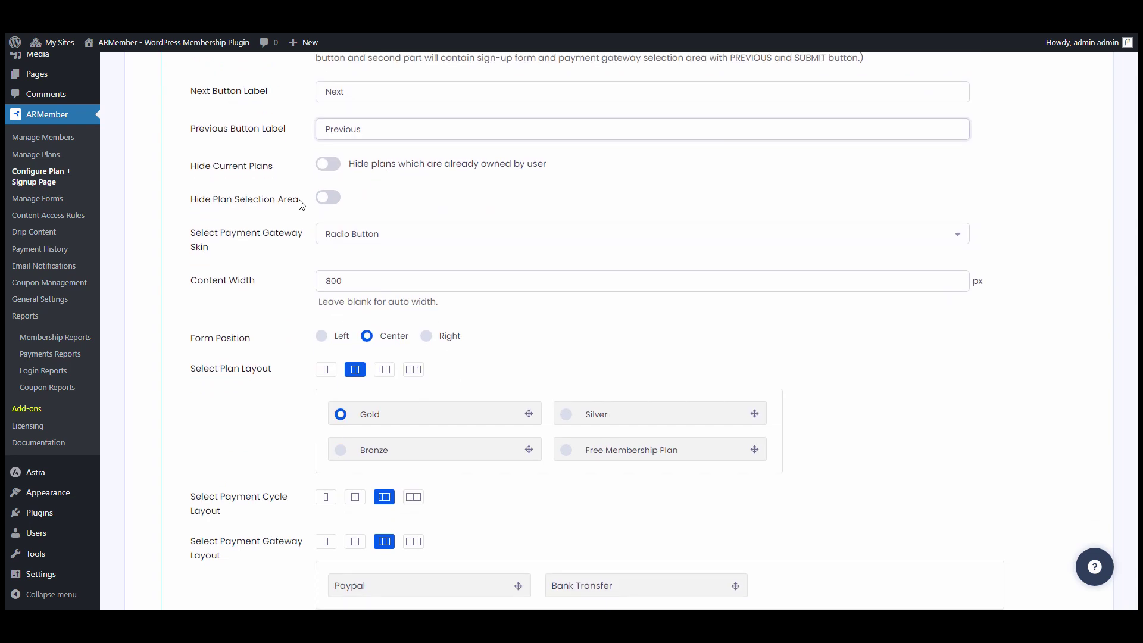
- Hide already-owned plans and the plan selection area, and show payment gateways as a Dropdown
left_click(332, 171)
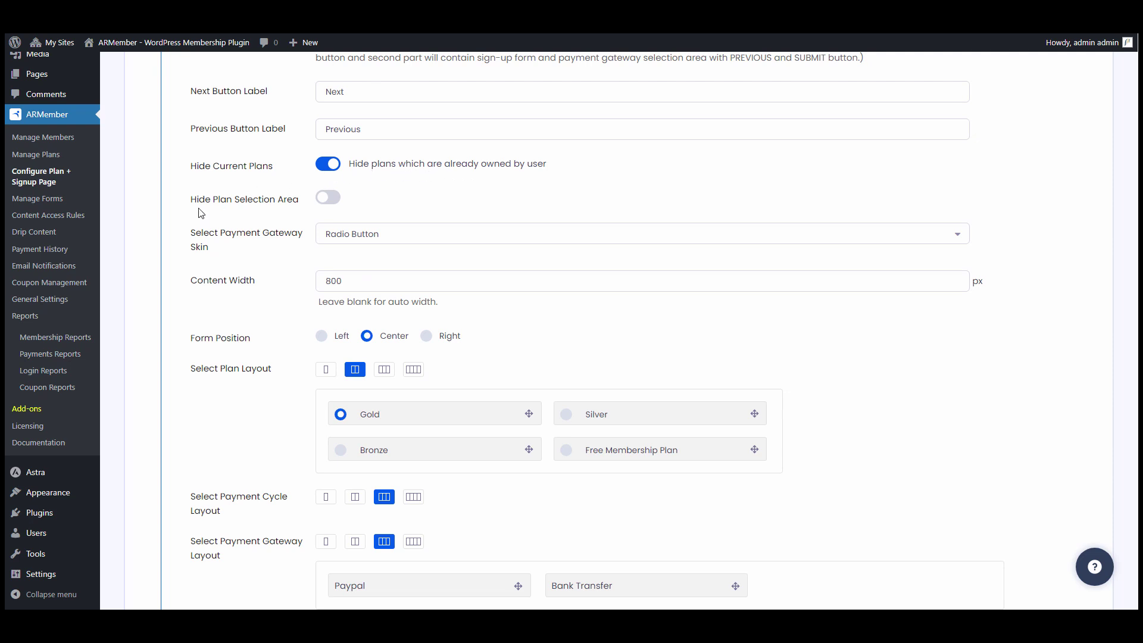
left_click(328, 201)
left_click(448, 235)
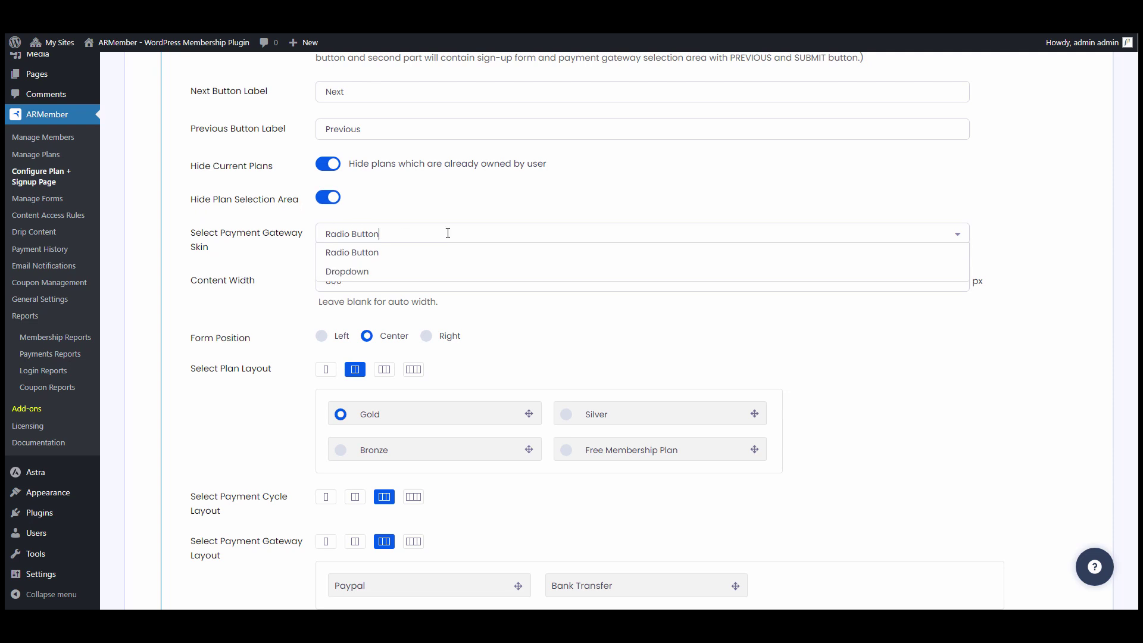
left_click(375, 271)
scroll(462, 226, "down", 1)
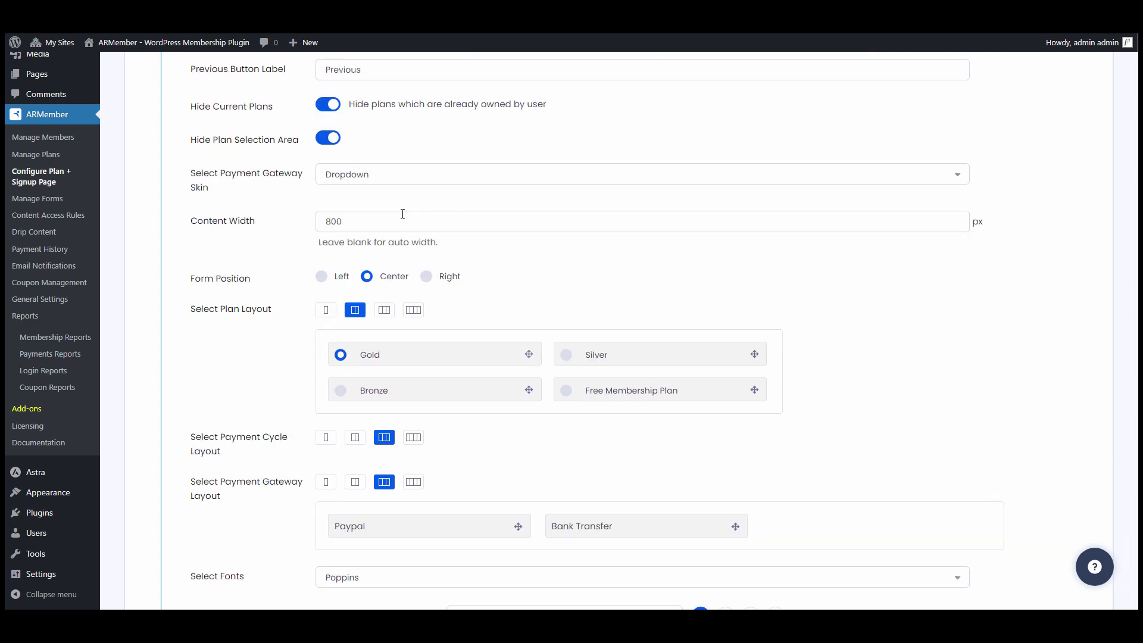
- Change the Content Width from 800 to 900
left_click(386, 219)
key("ctrl+a")
type("9")
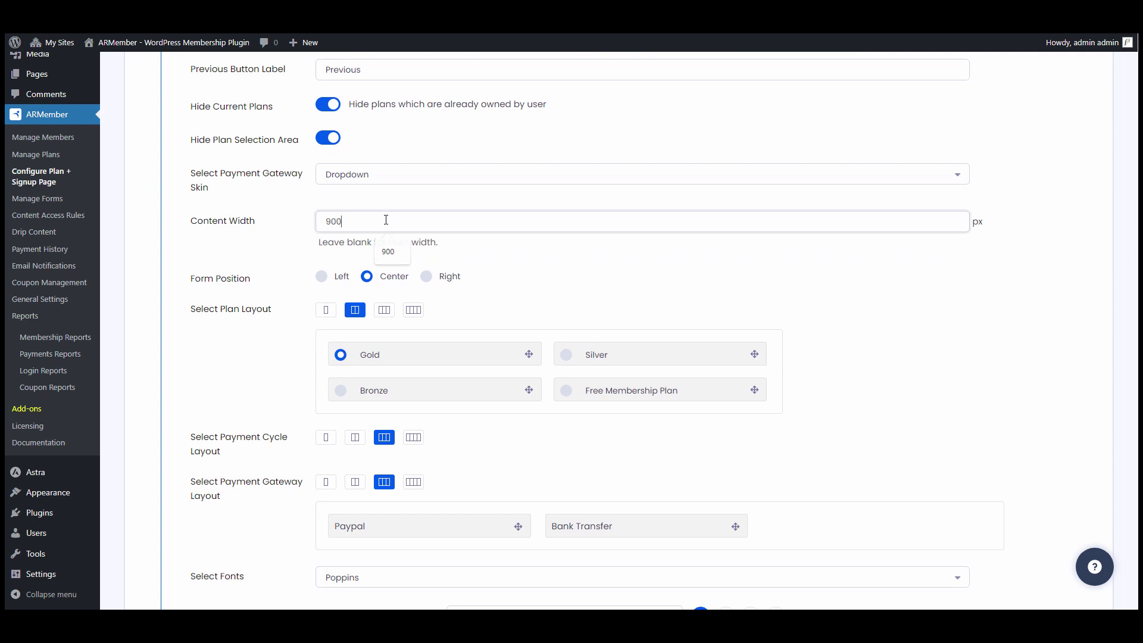
key("Escape")
scroll(398, 220, "down", 4)
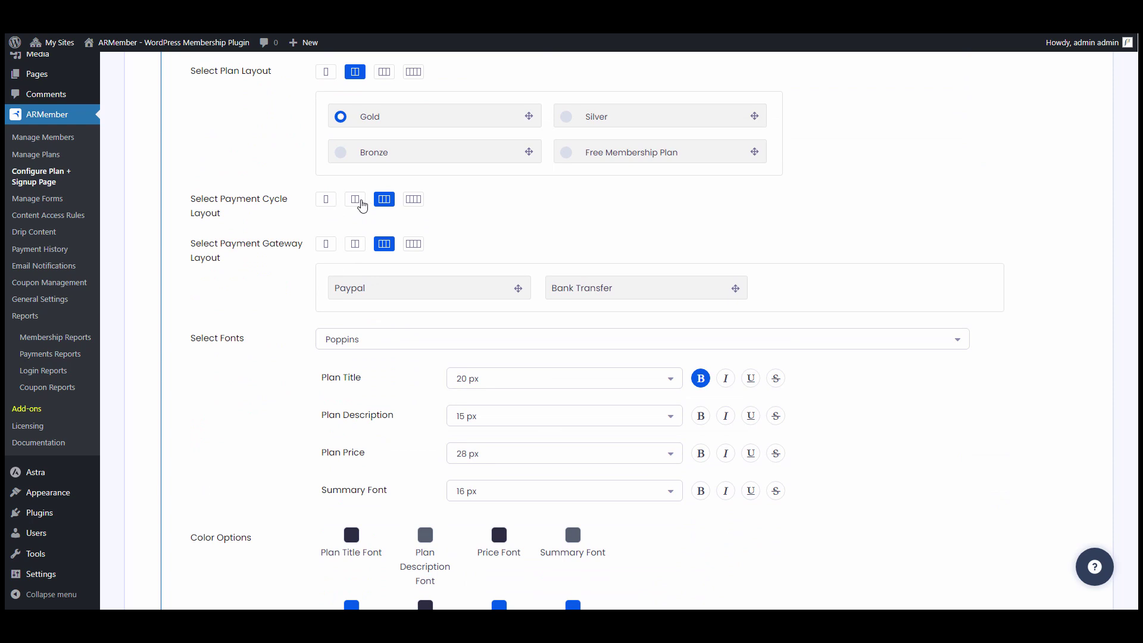
- Lay out payment cycles in two columns and move Bank Transfer ahead of Paypal
left_click(361, 201)
scroll(482, 217, "down", 2)
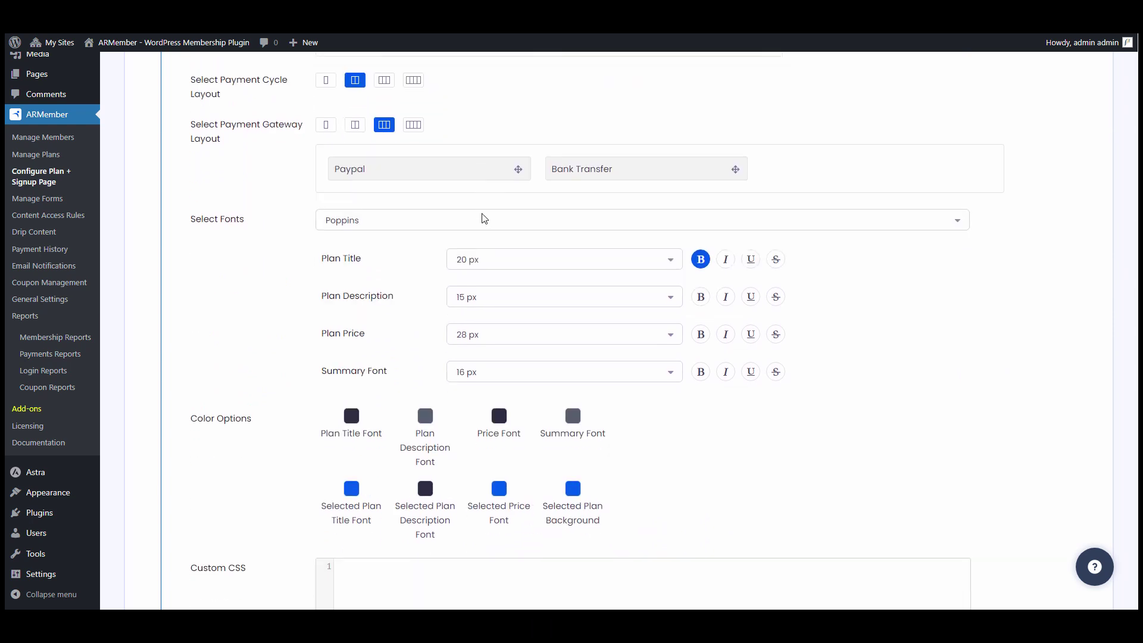
left_click_drag(660, 170, 420, 170)
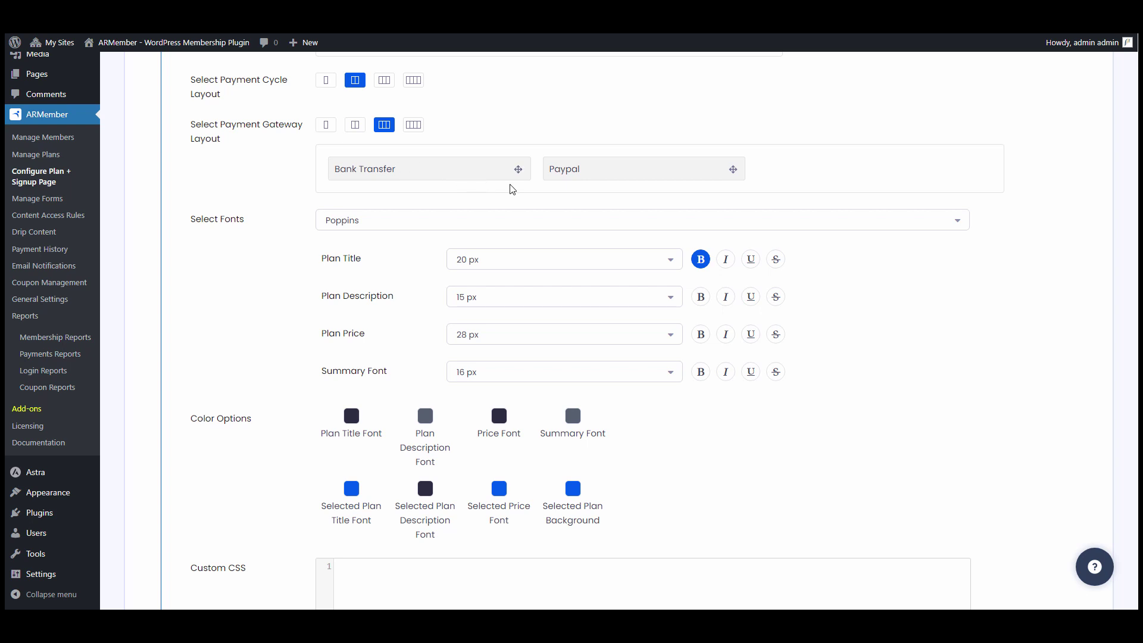
scroll(510, 190, "down", 2)
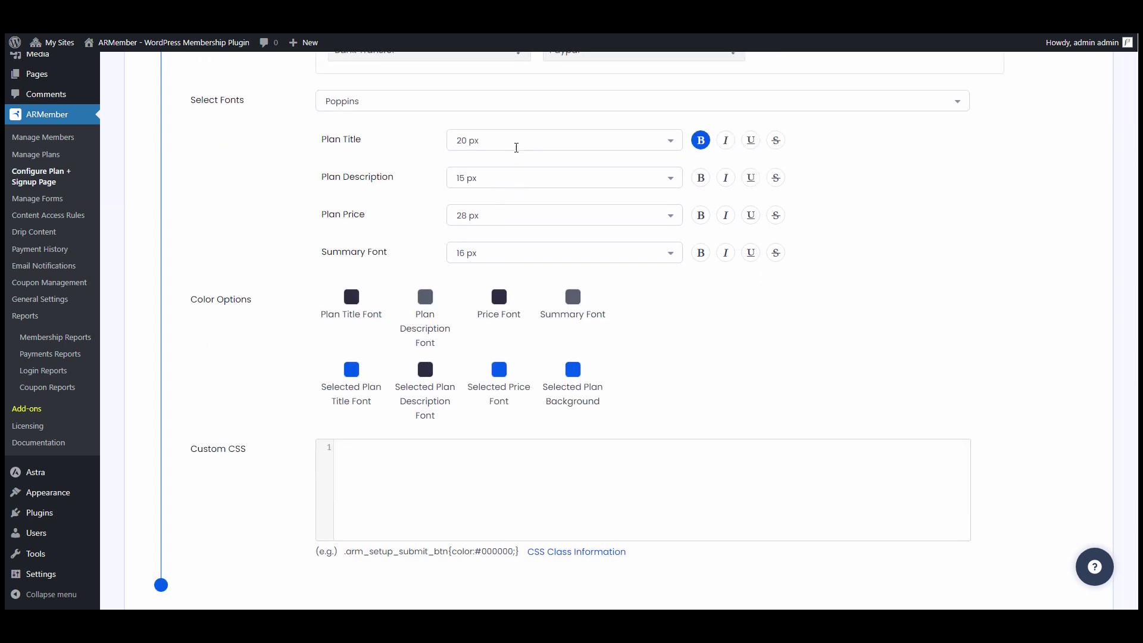
- Set the plan title font size to 18 px and the summary font size to 14 px
left_click(517, 144)
scroll(503, 209, "down", 3)
left_click(500, 173)
left_click(511, 252)
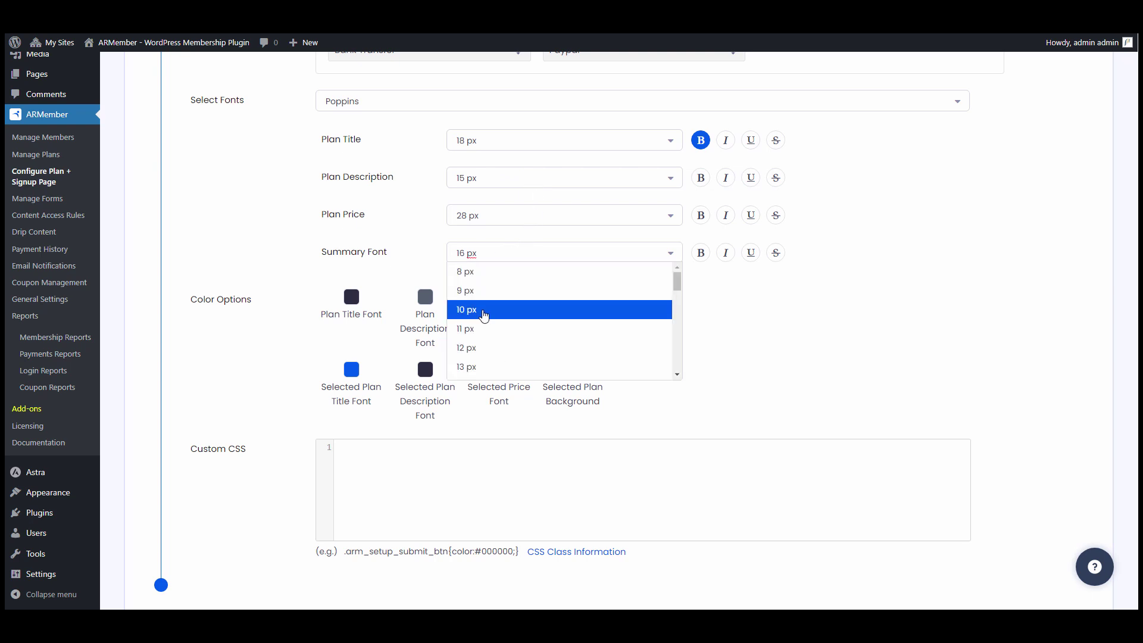
left_click(462, 267)
scroll(405, 262, "down", 1)
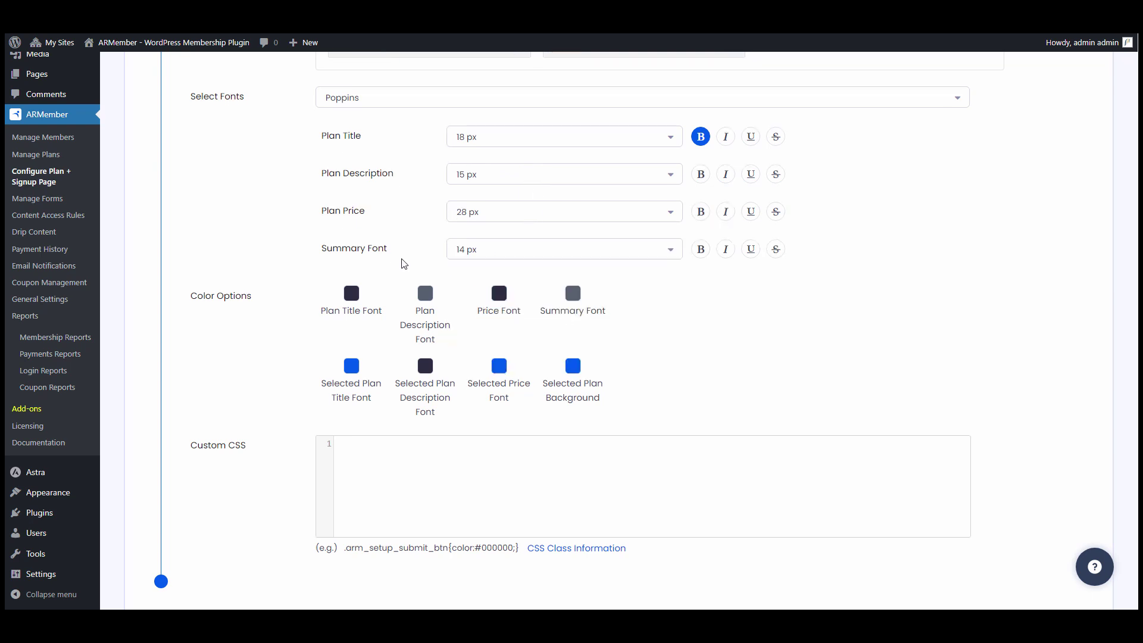
- Colour the plan title teal 22cbd2 and the plan description and summary fonts grey a0acad
left_click(351, 240)
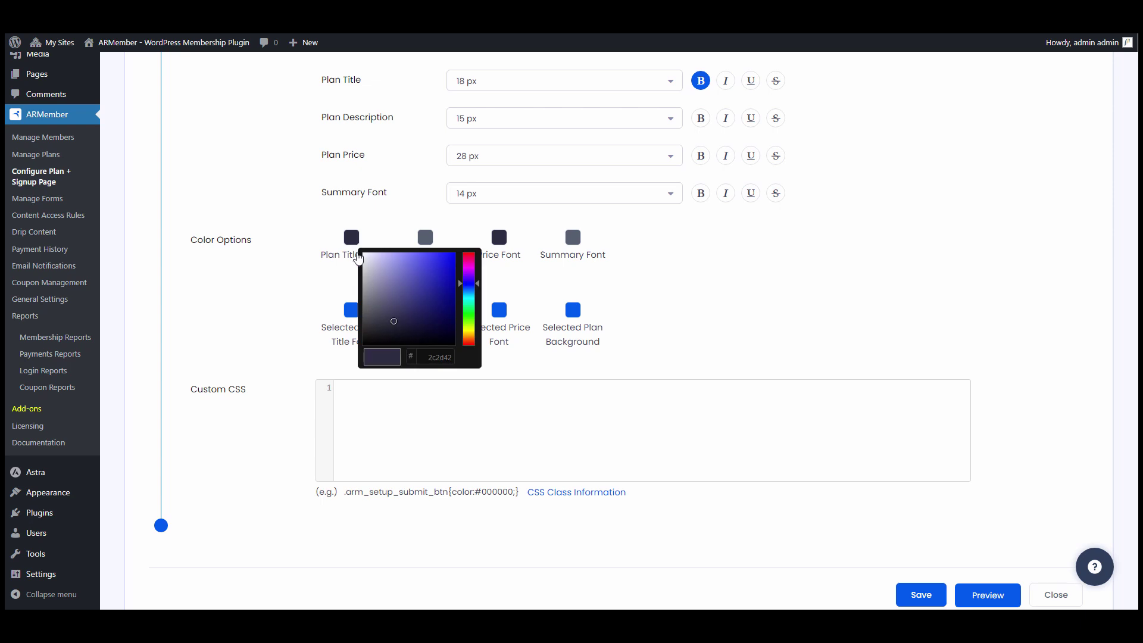
double_click(434, 358)
type("22cbd2")
left_click(425, 243)
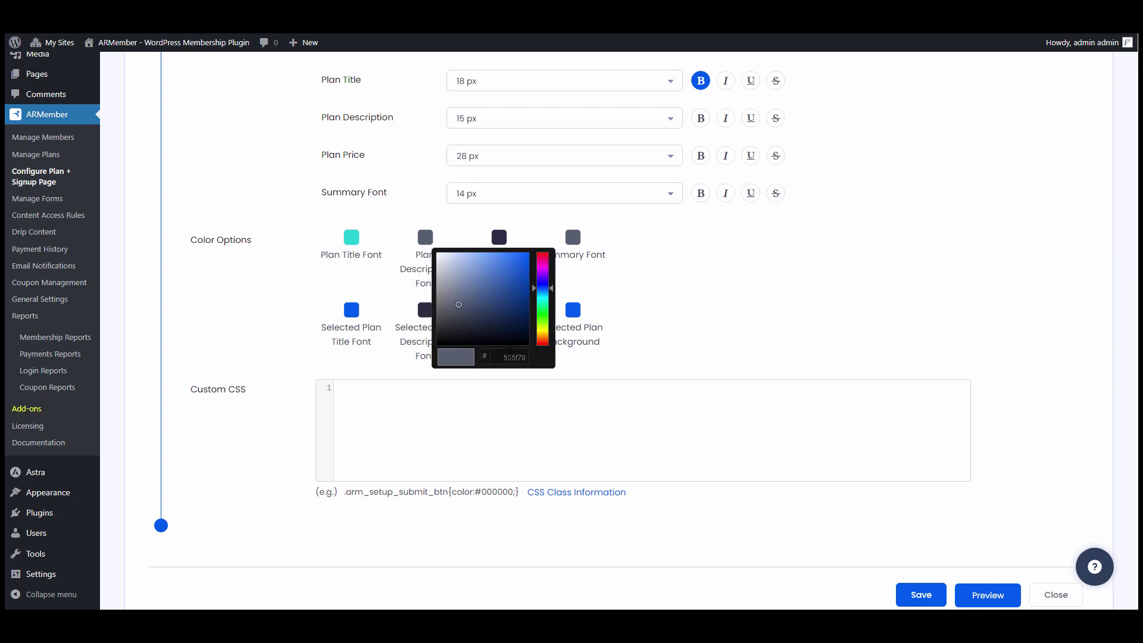
double_click(510, 357)
type("a0acad")
left_click(573, 238)
double_click(657, 357)
type("a0acad")
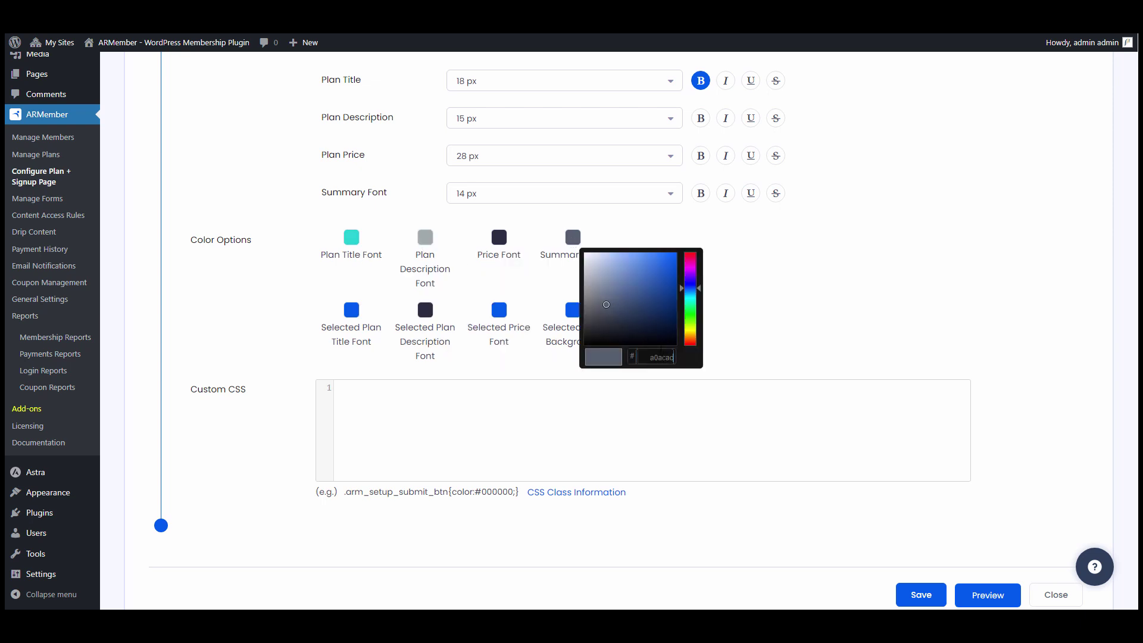
left_click(619, 241)
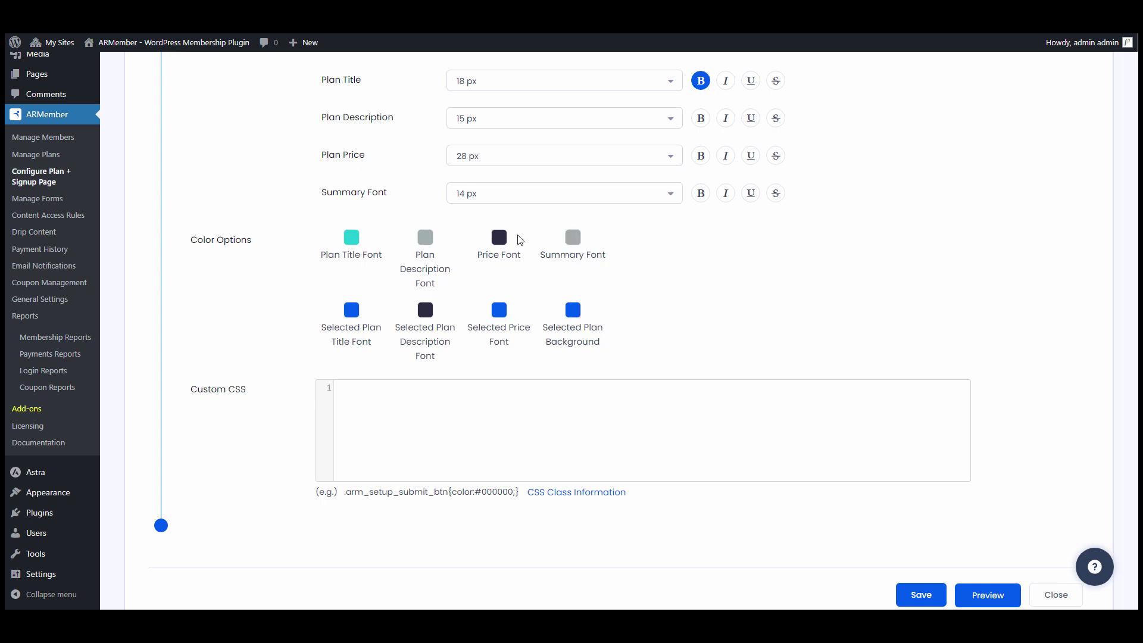
- Set the price font and selected plan description colours to dark slate 364b4c
left_click(502, 239)
double_click(586, 357)
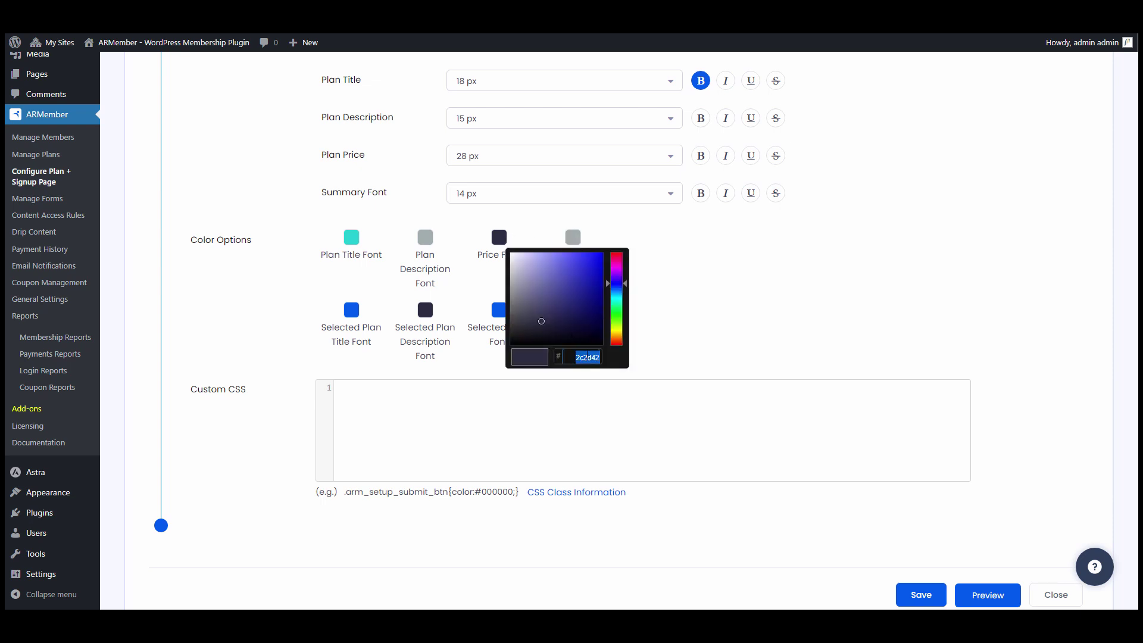
type("364b4c")
left_click(393, 295)
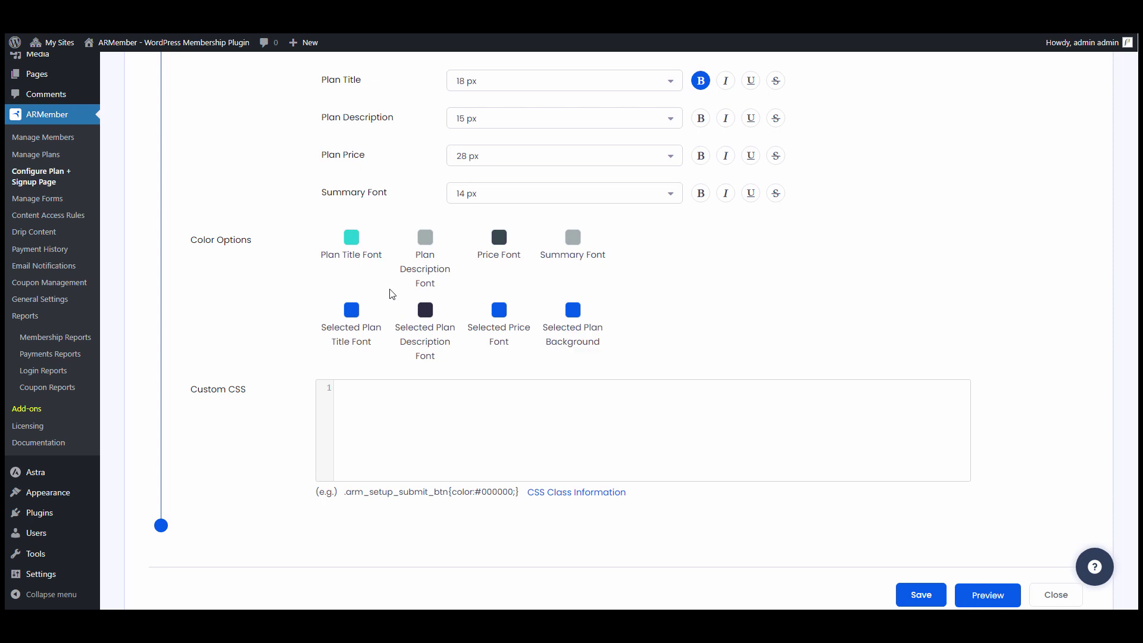
left_click(427, 311)
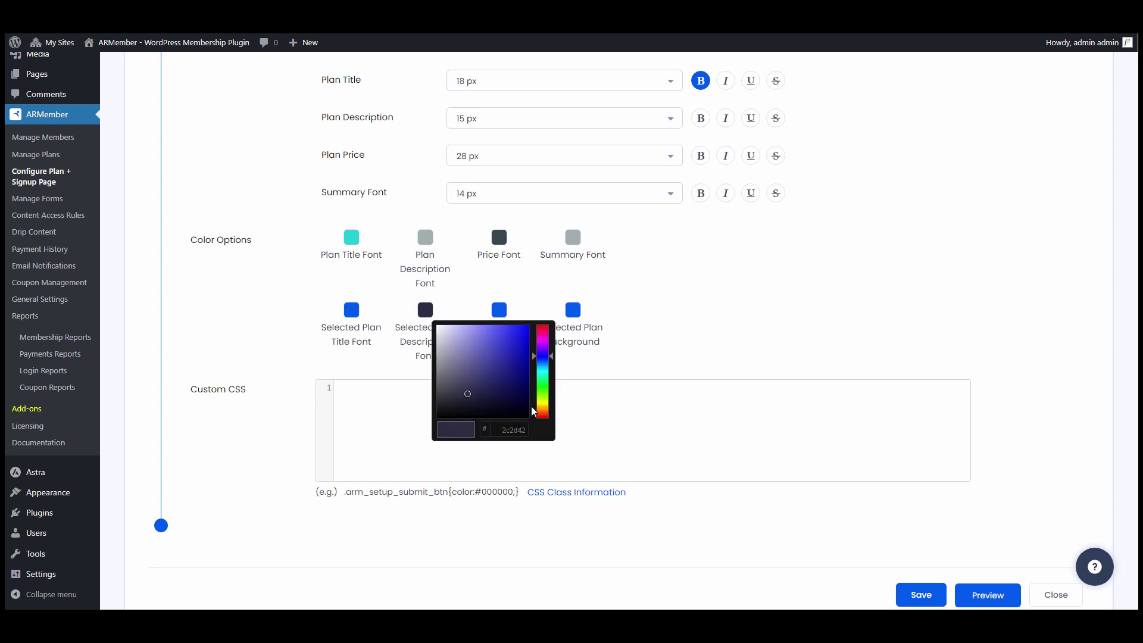
double_click(516, 429)
type("364b4c")
left_click(352, 310)
double_click(433, 429)
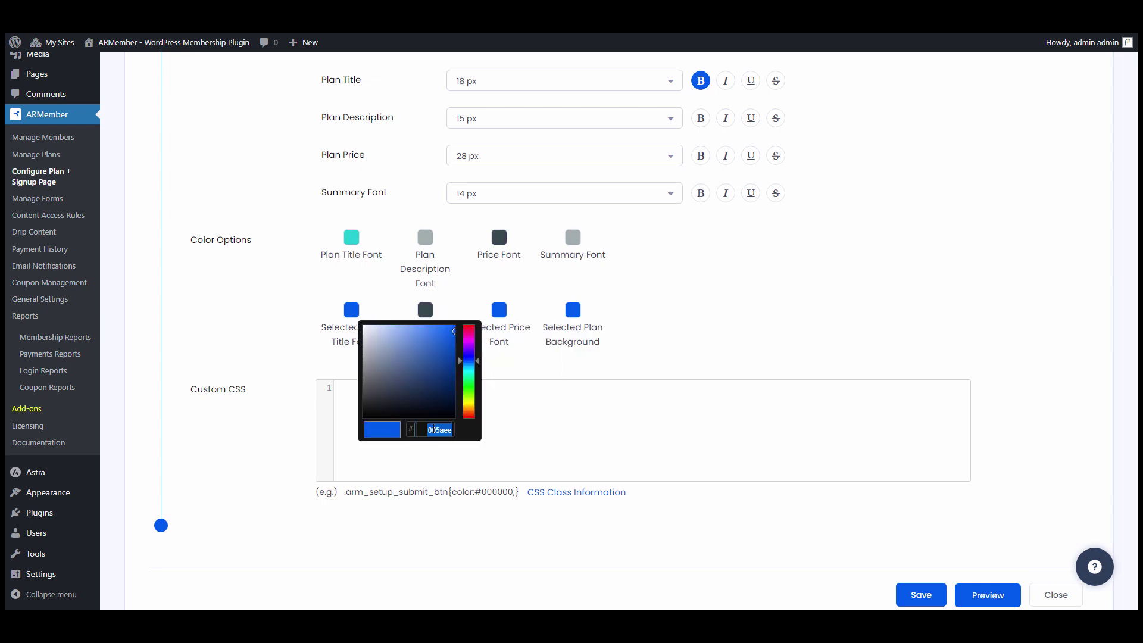
left_click(545, 372)
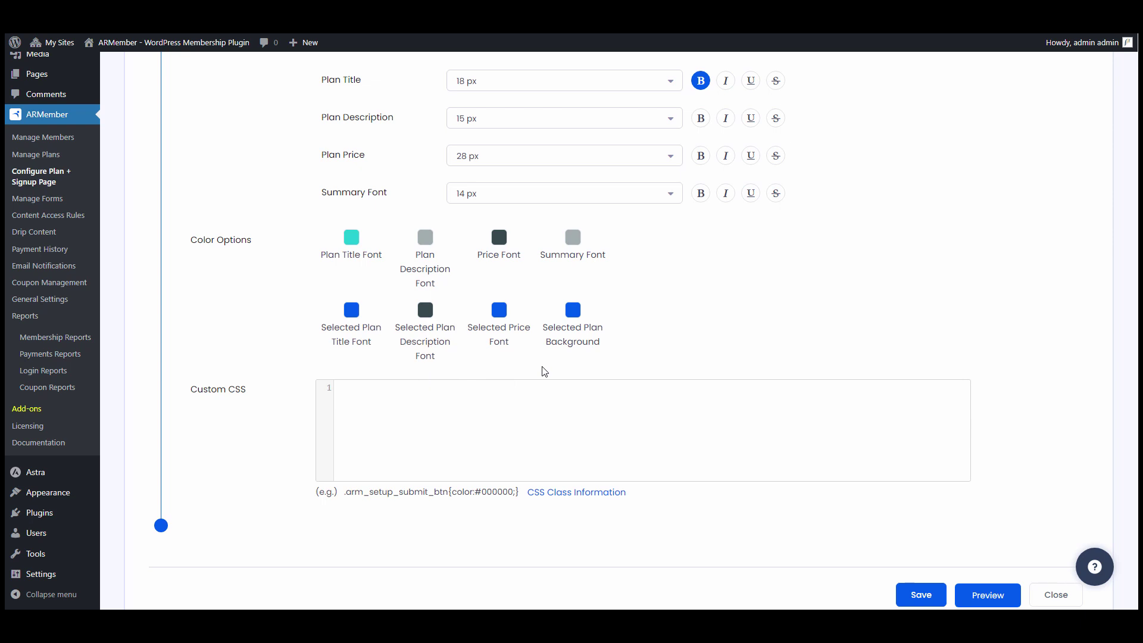
- Make the selected plan background and title orange ff7946, selected price white, and save
left_click(573, 310)
double_click(658, 429)
type("ff7946")
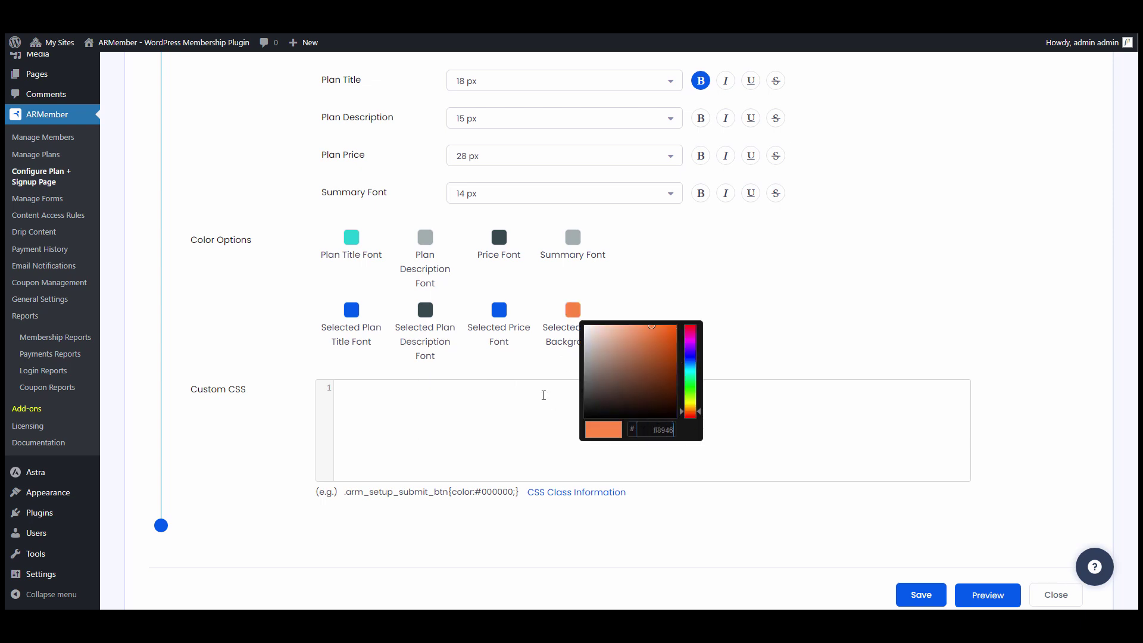
left_click(530, 379)
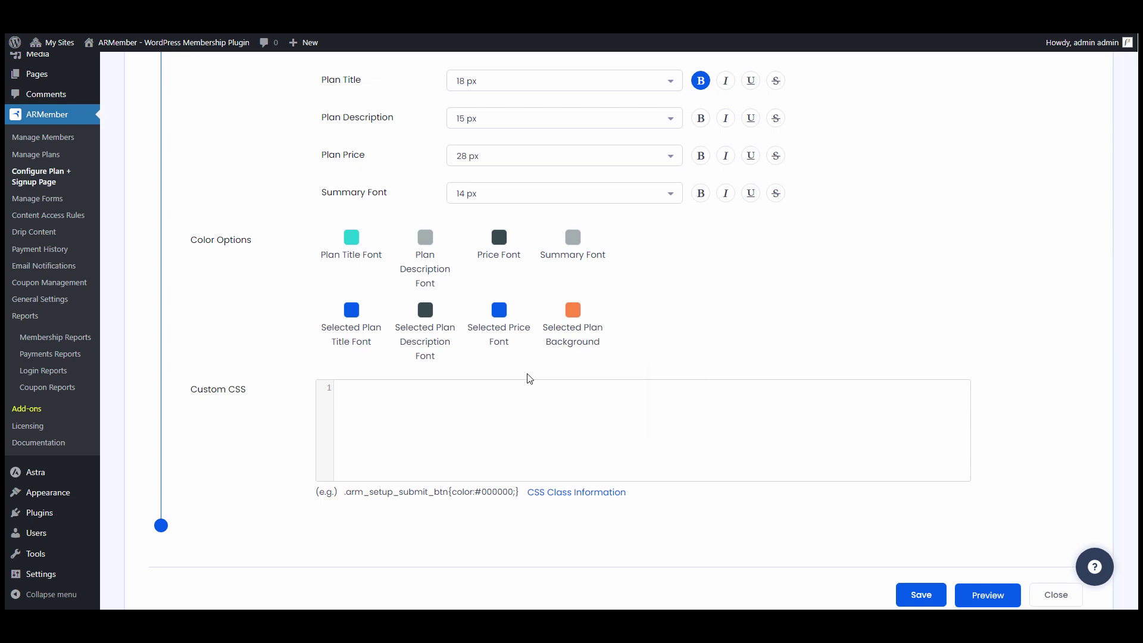
left_click(351, 310)
double_click(437, 429)
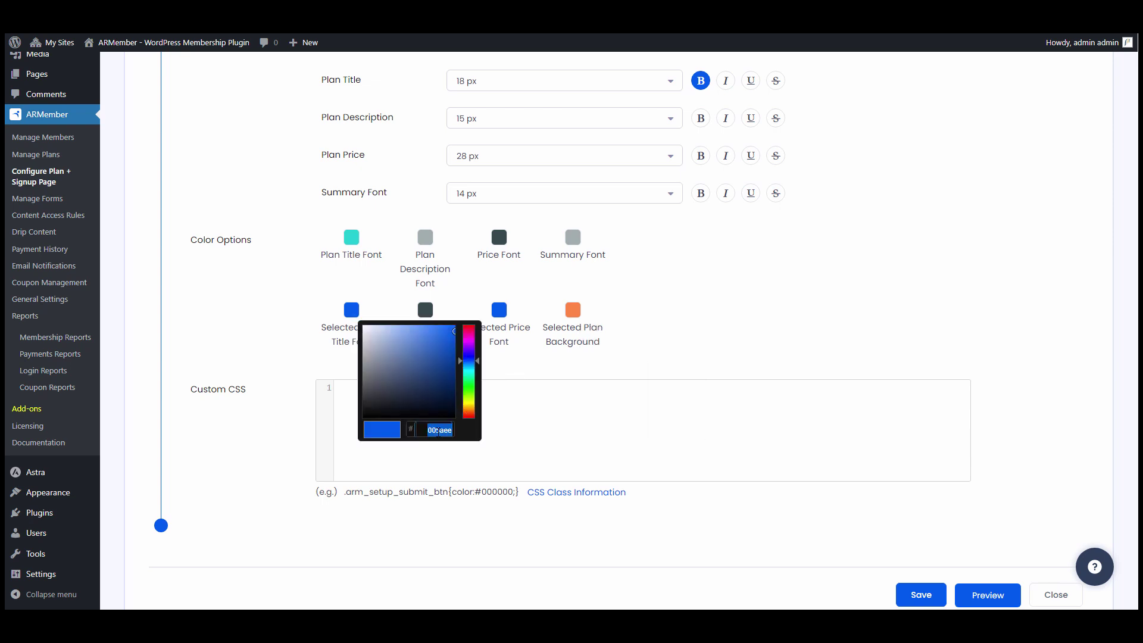
type("ff7946")
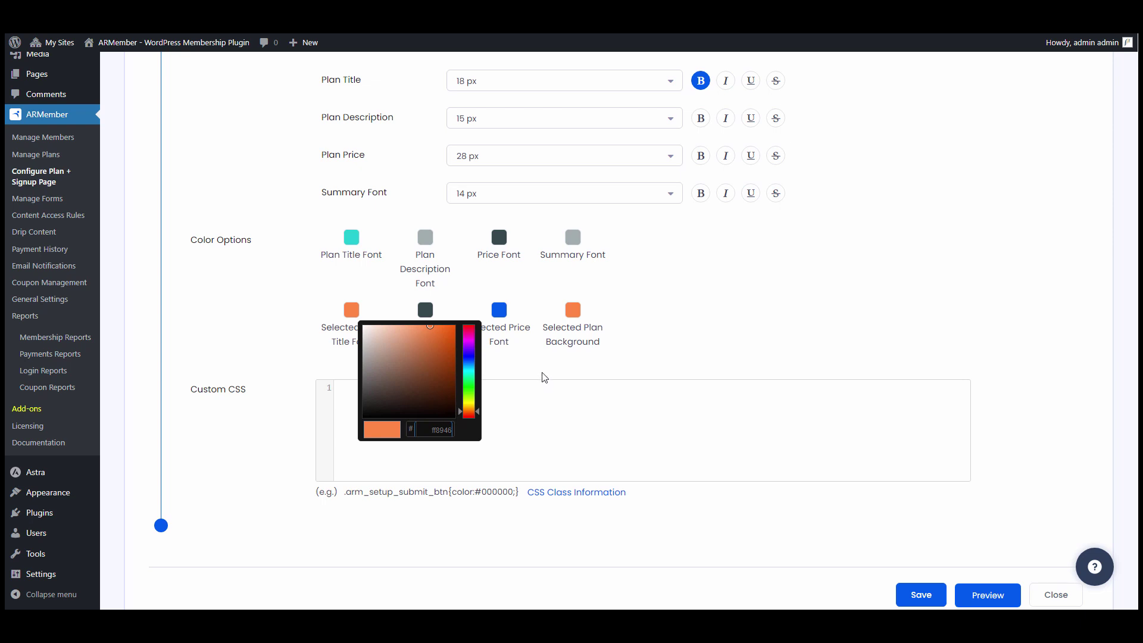
left_click(541, 376)
left_click(499, 310)
left_click_drag(535, 379, 492, 316)
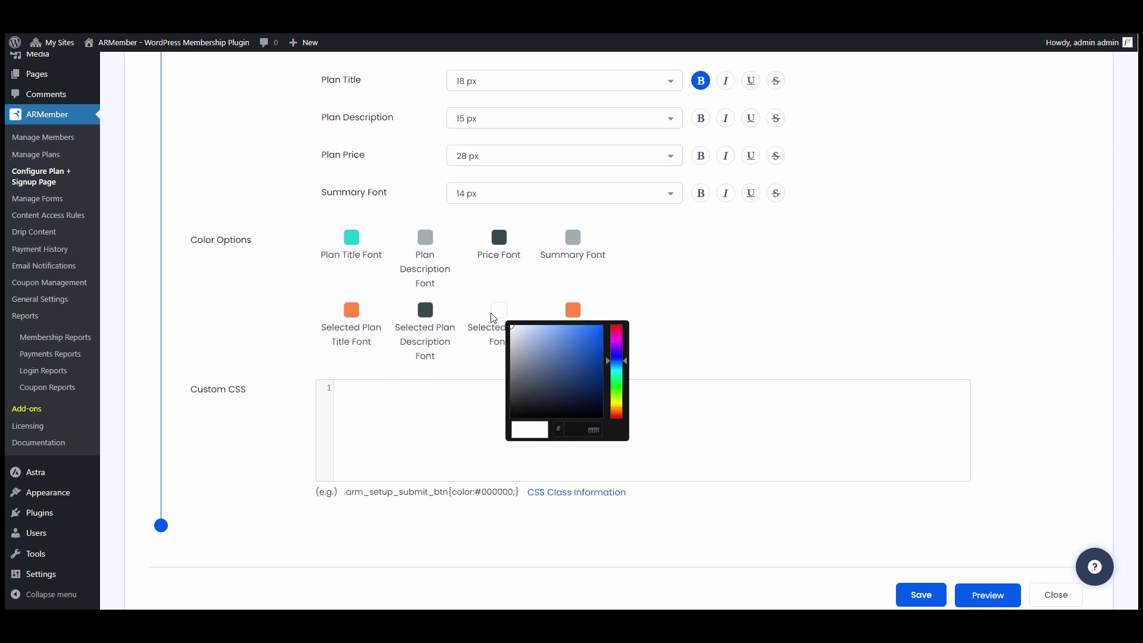
left_click(528, 286)
scroll(601, 381, "down", 2)
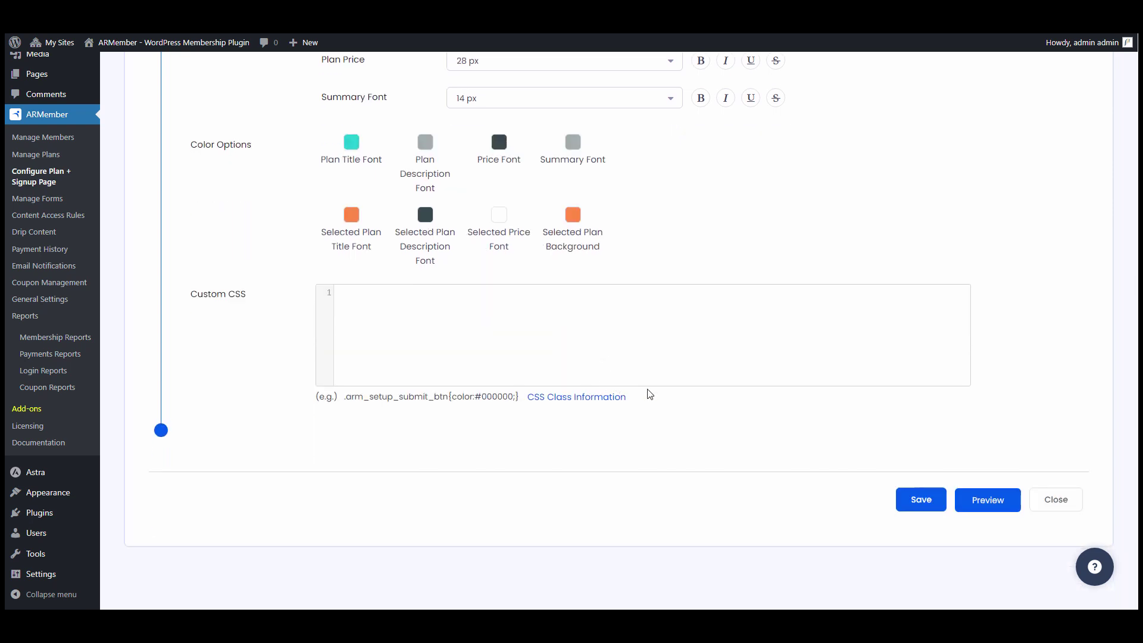
left_click(939, 504)
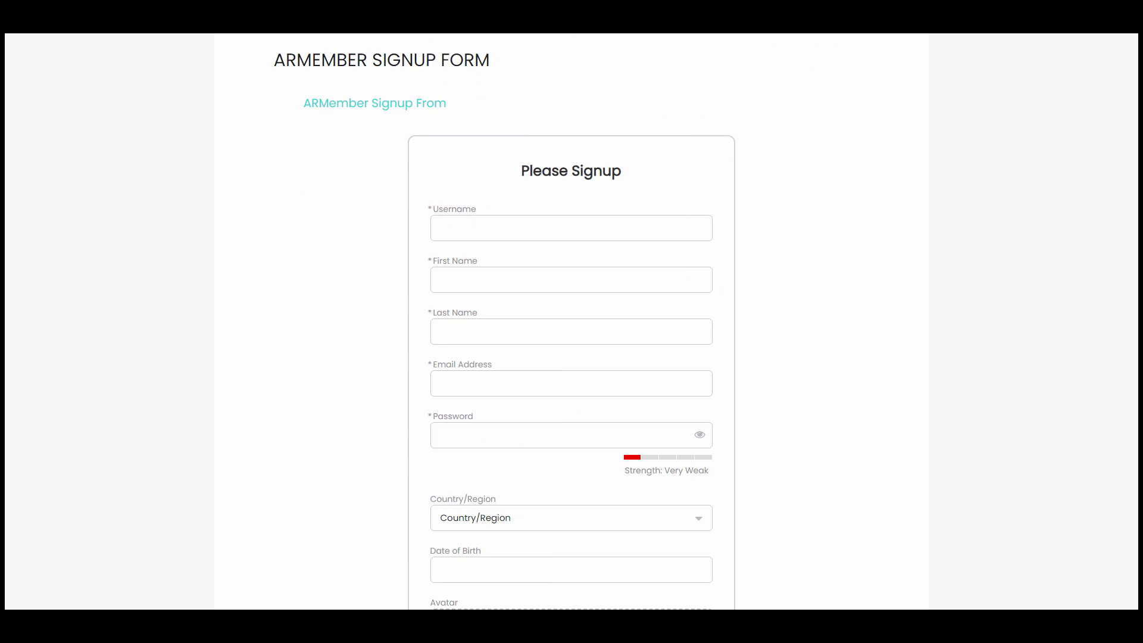
- Fill in the username, first name, last name, e-mail and password fields
left_click(493, 221)
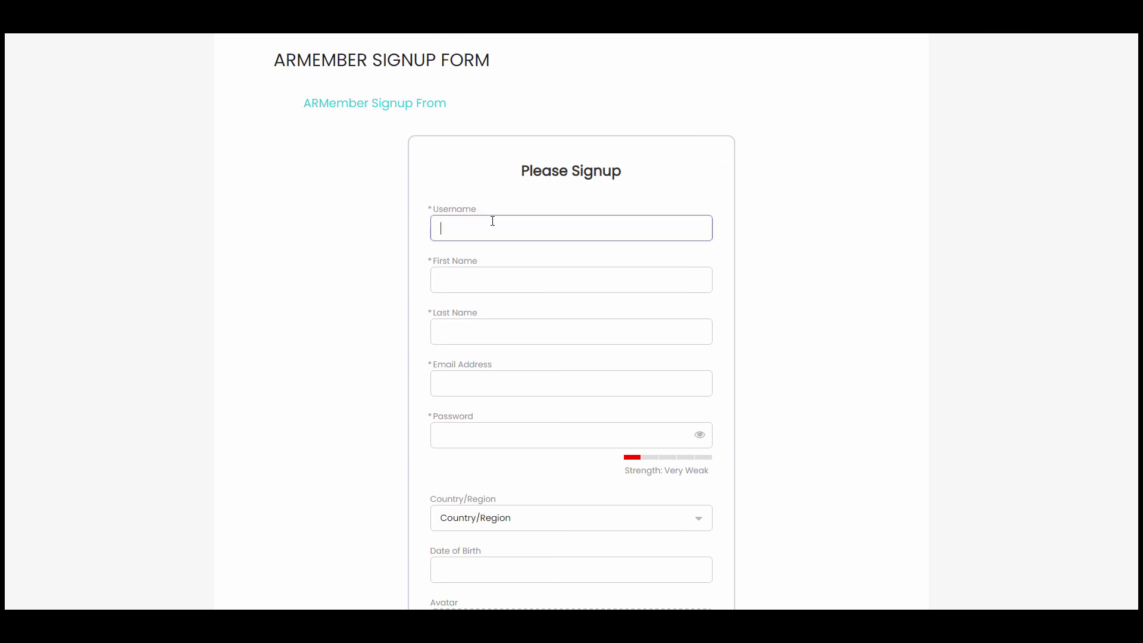
type("david")
key("Tab")
key("Tab")
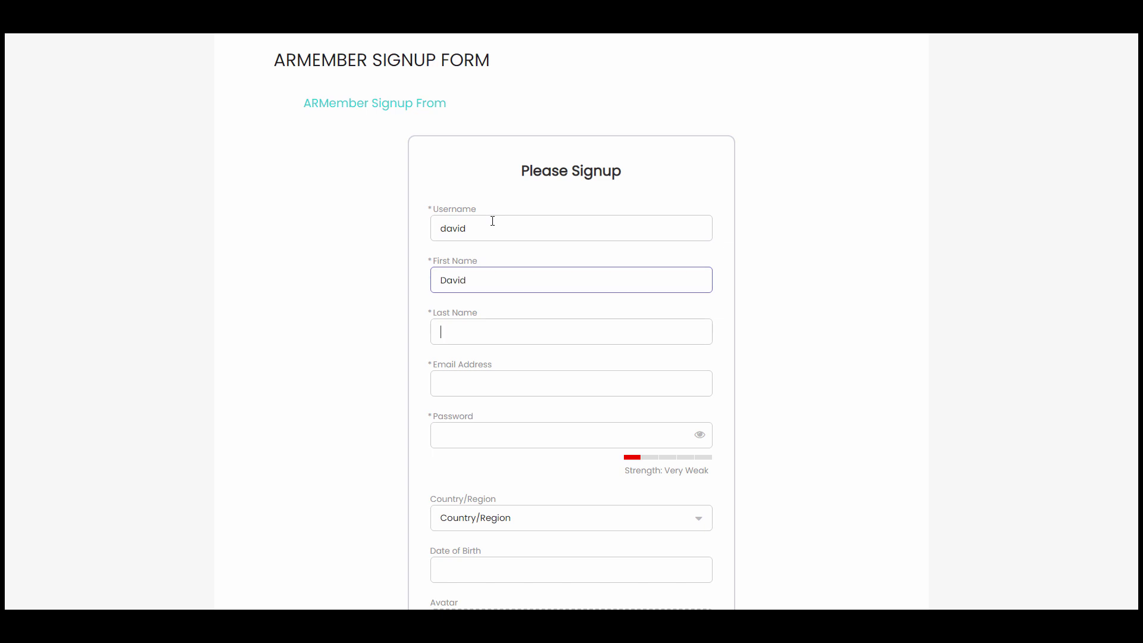
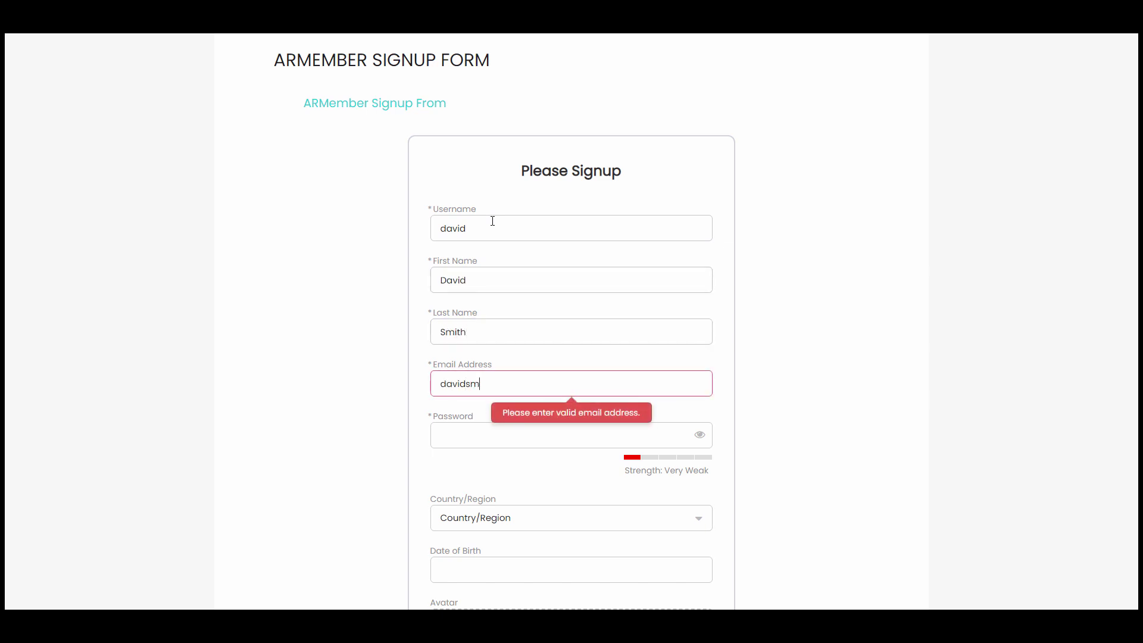
key("Tab")
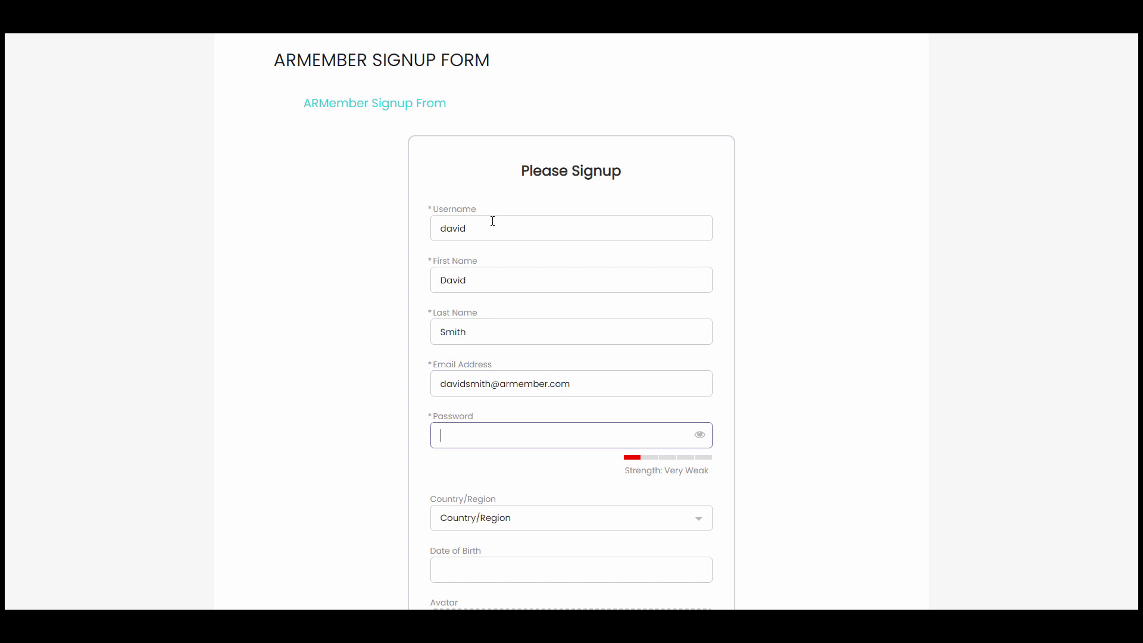
type("123456")
scroll(485, 244, "down", 3)
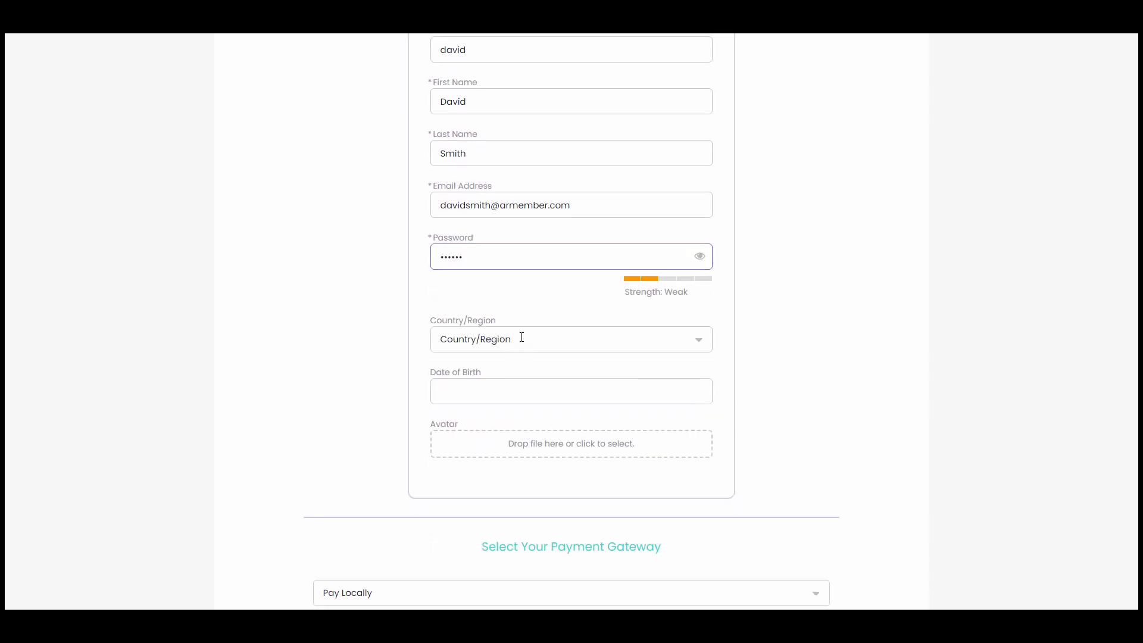
- Choose Argentina as the Country/Region
left_click(521, 337)
scroll(500, 438, "down", 2)
left_click(500, 431)
scroll(542, 387, "down", 2)
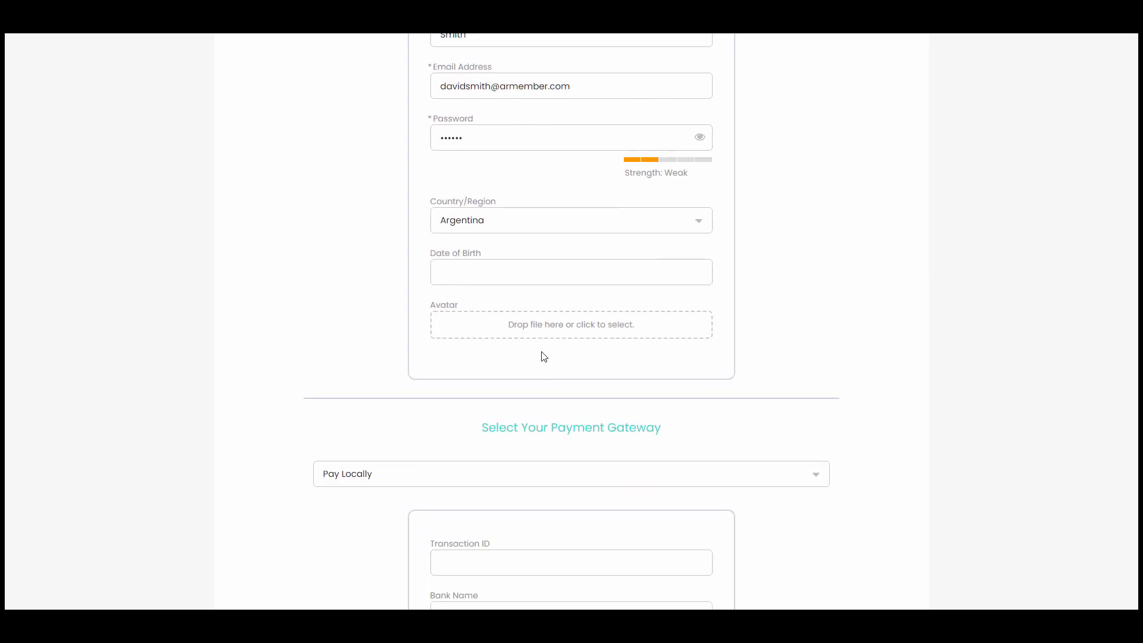
- Set the Date of Birth to 03/01/2023 using the calendar
left_click(530, 272)
left_click(509, 297)
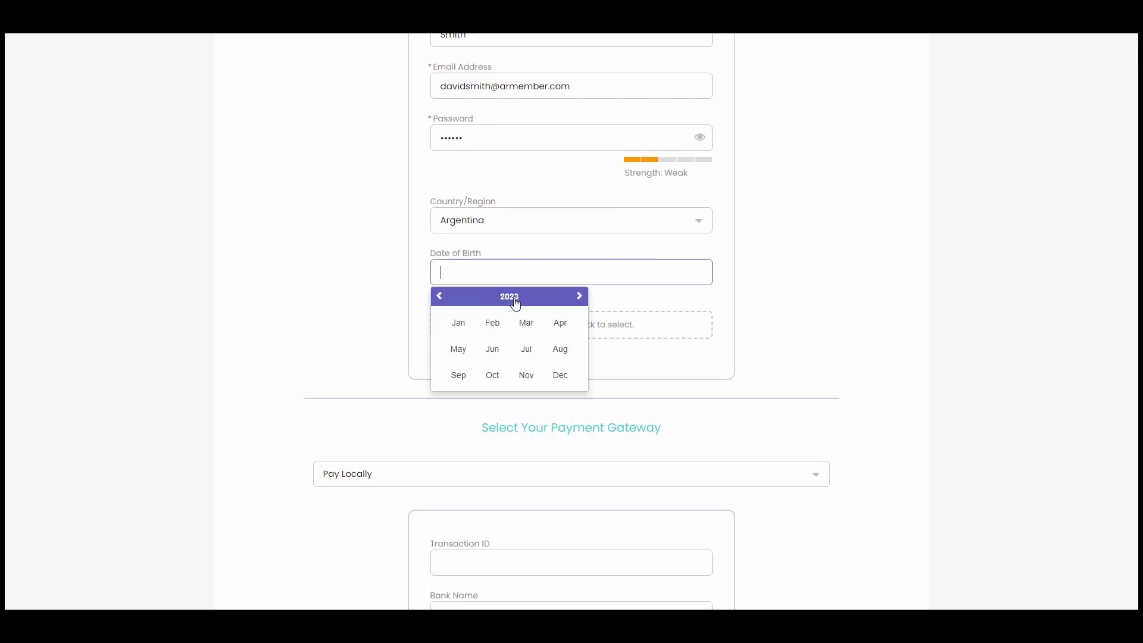
left_click(457, 329)
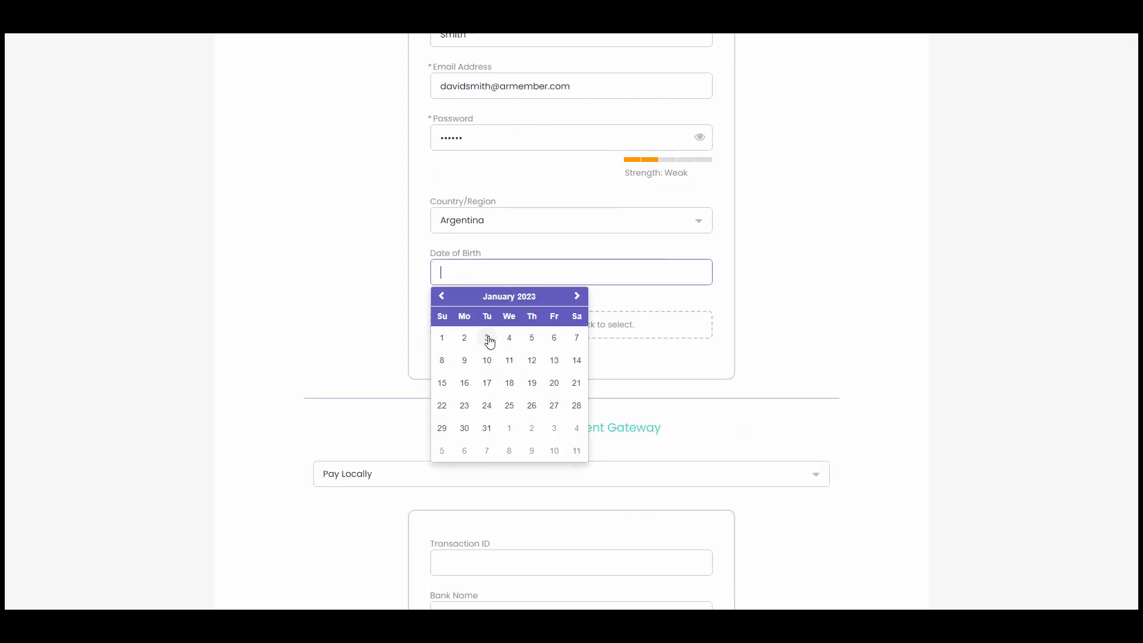
left_click(487, 335)
scroll(509, 329, "down", 1)
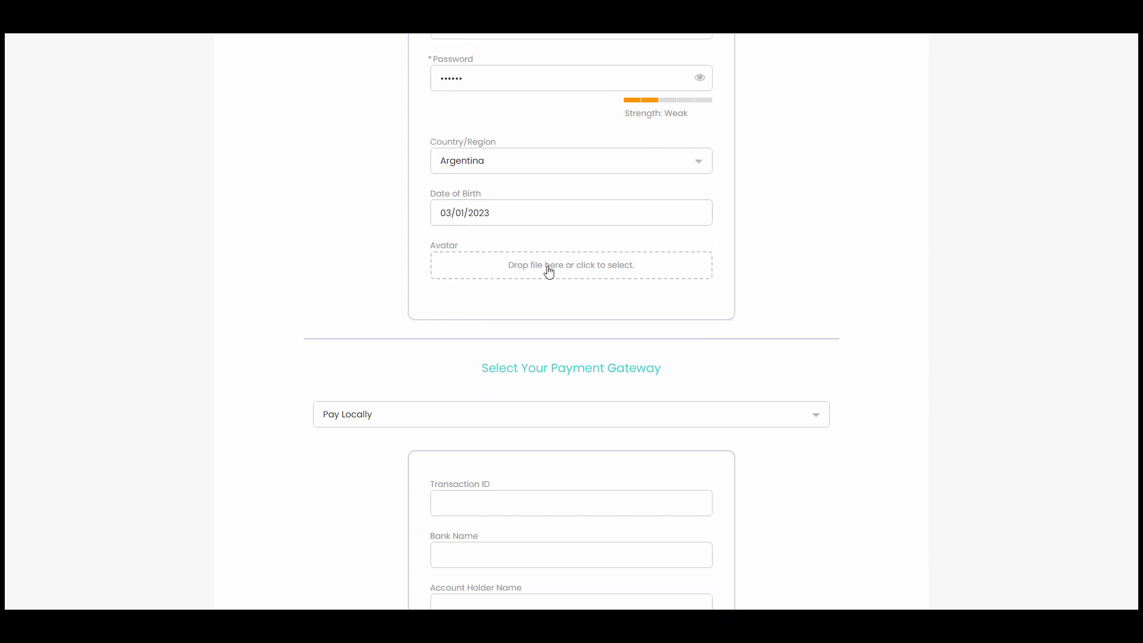
scroll(502, 344, "down", 2)
left_click(483, 378)
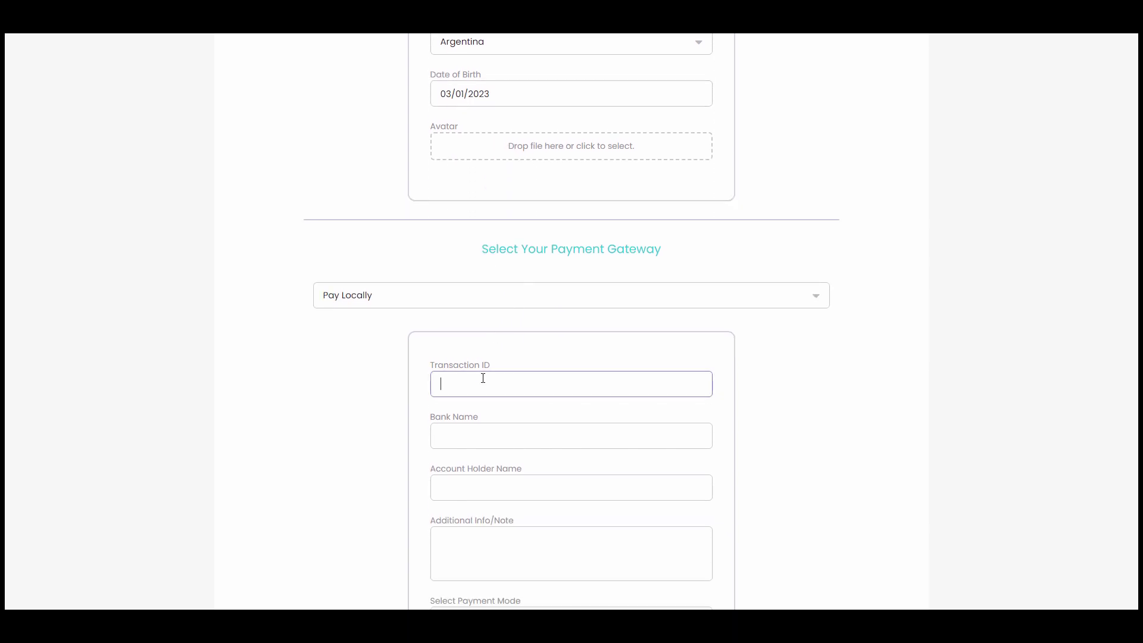
- Enter the transaction ID, bank name 'ARMember Bank', account holder's name, and note 'My Payment Is Successfully Done'
type("123456hda")
scroll(480, 380, "down", 1)
left_click(488, 375)
type("A")
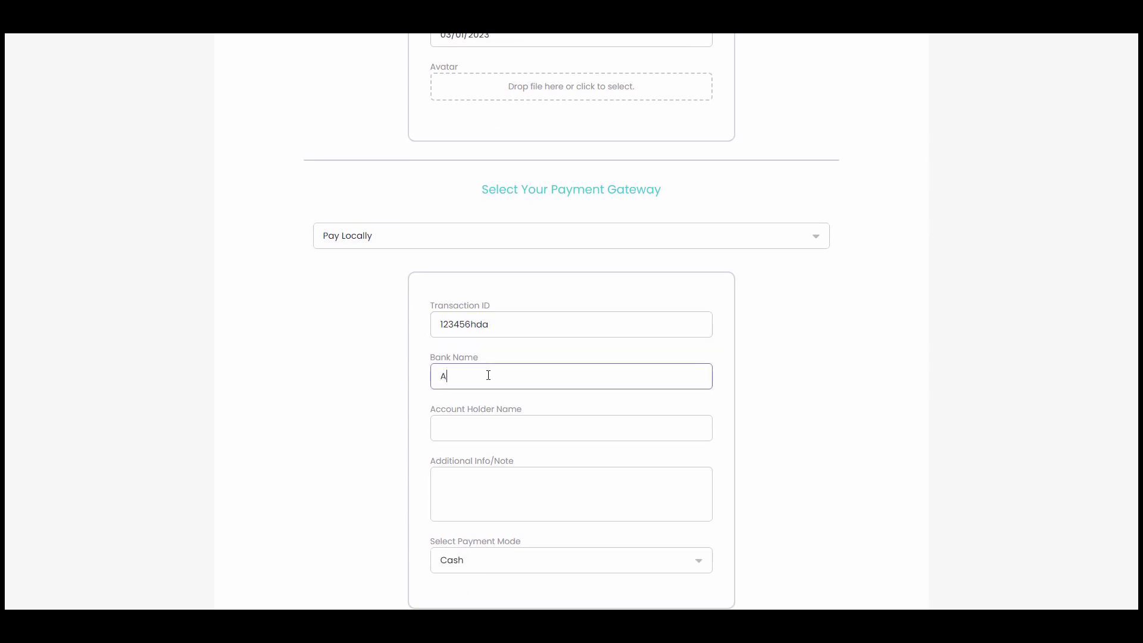
type("RMember Bank")
left_click(503, 436)
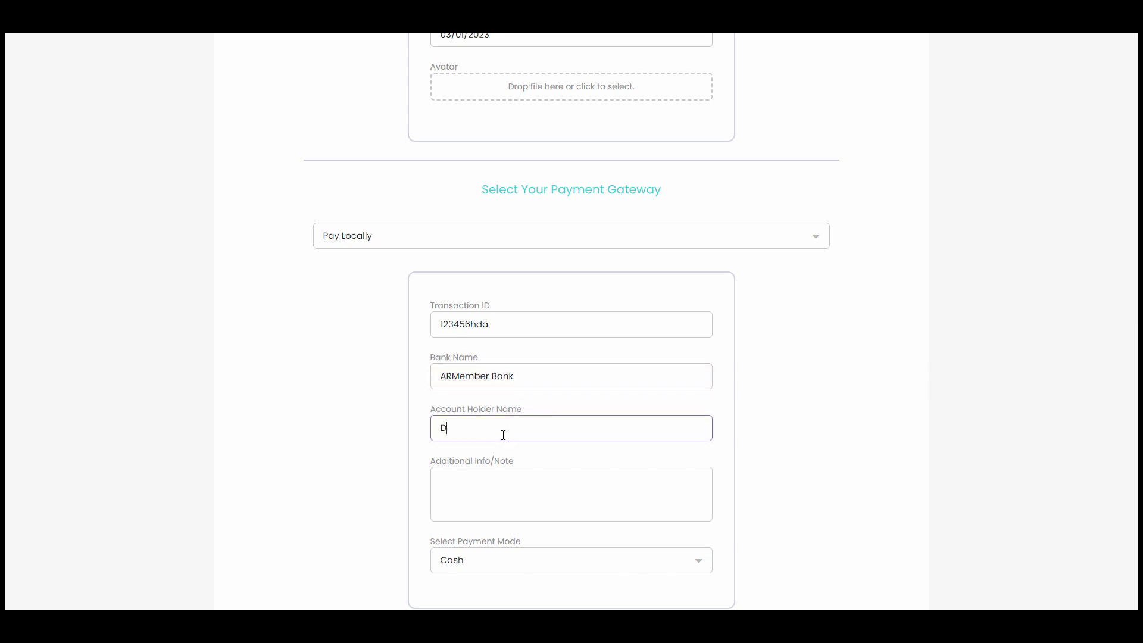
scroll(509, 461, "down", 2)
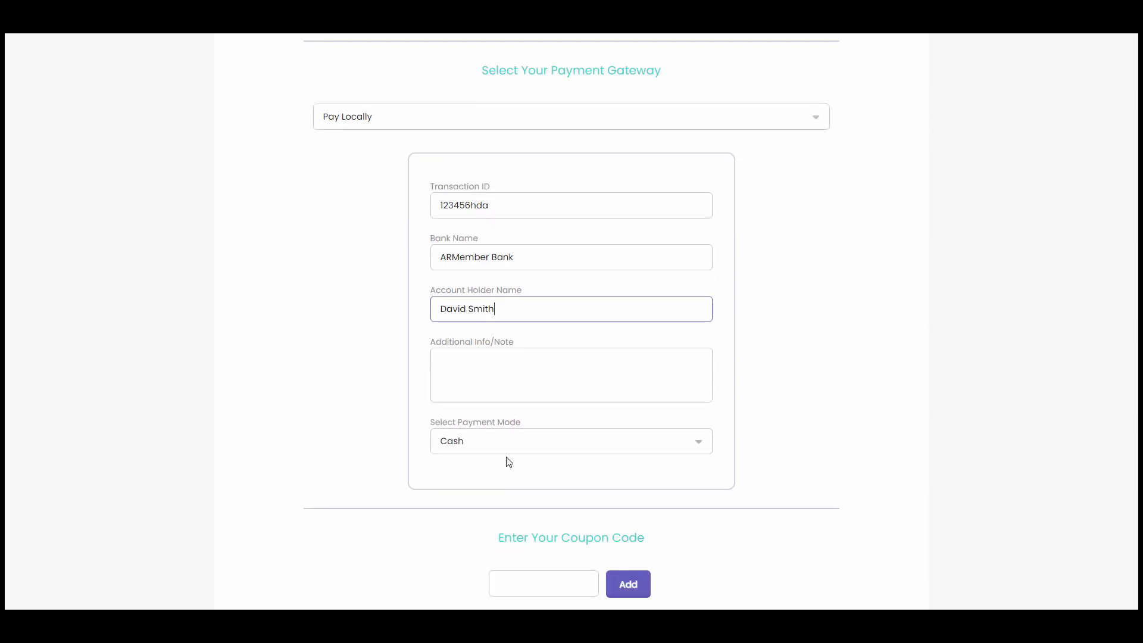
left_click(530, 373)
type("My ")
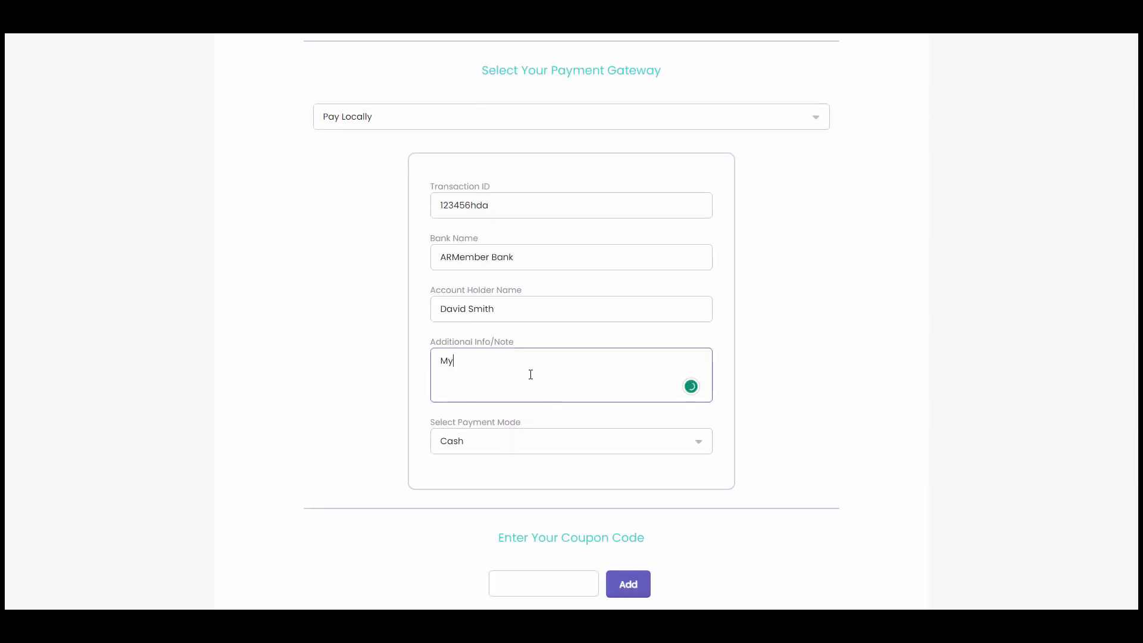
type("Payment Is Successfully Done")
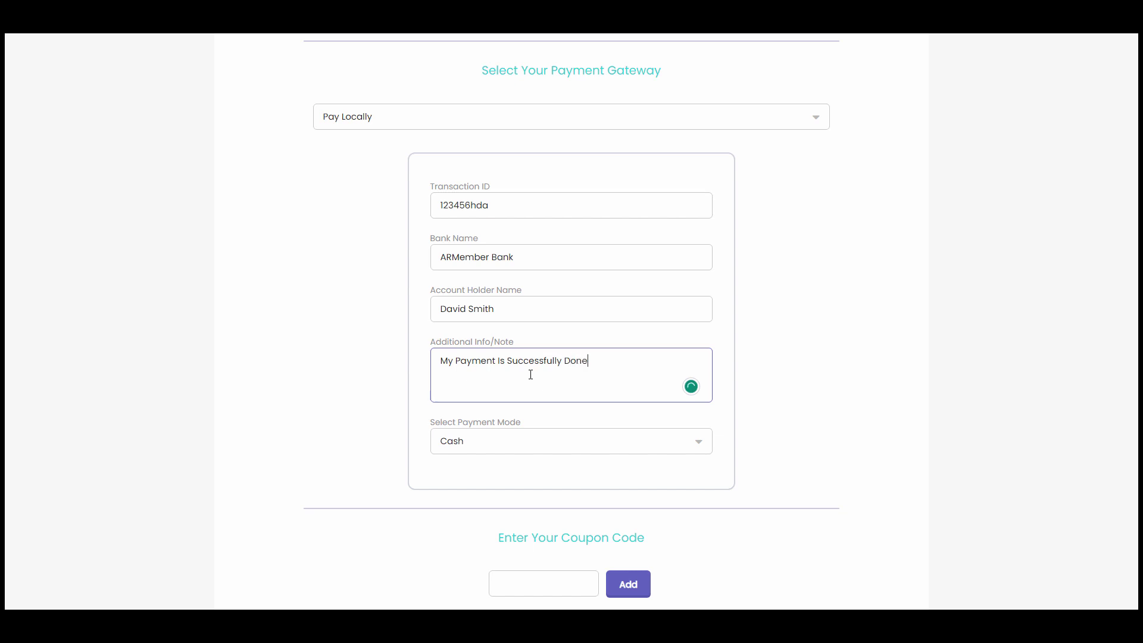
- Choose Cheque as payment mode, apply coupon armembertop5, and submit the signup
left_click(513, 448)
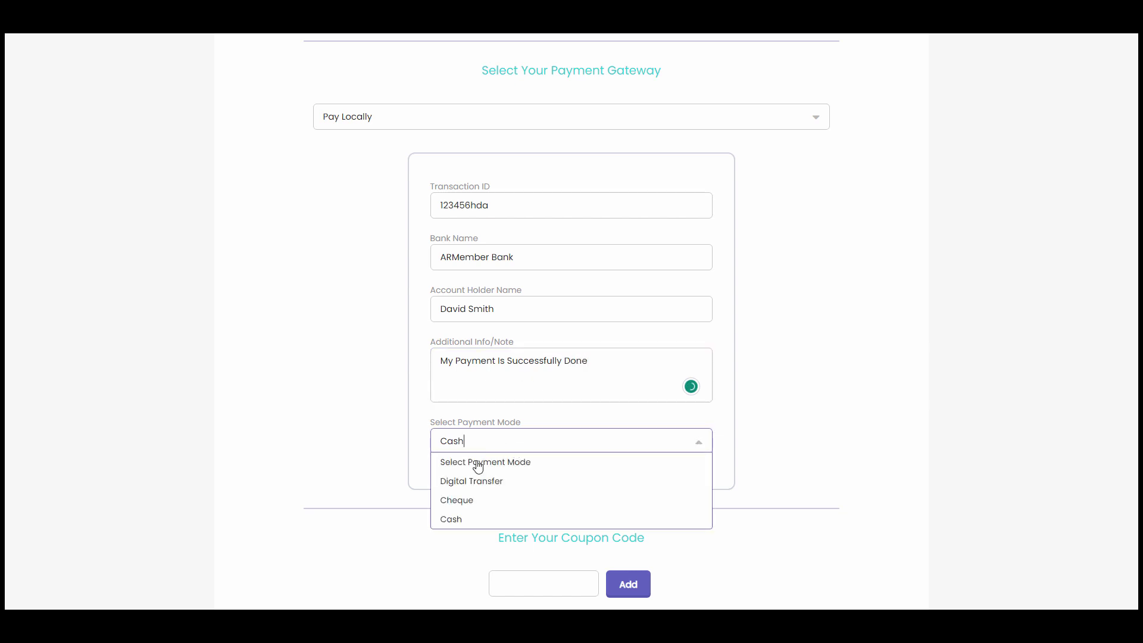
left_click(480, 499)
scroll(518, 451, "down", 3)
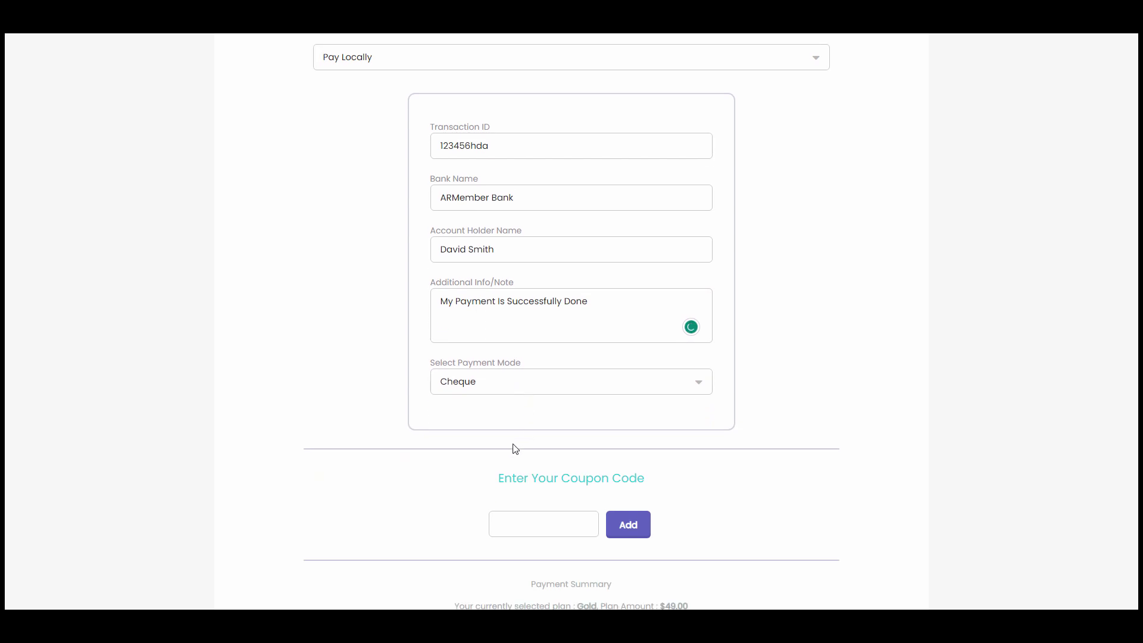
left_click(535, 402)
type("arm")
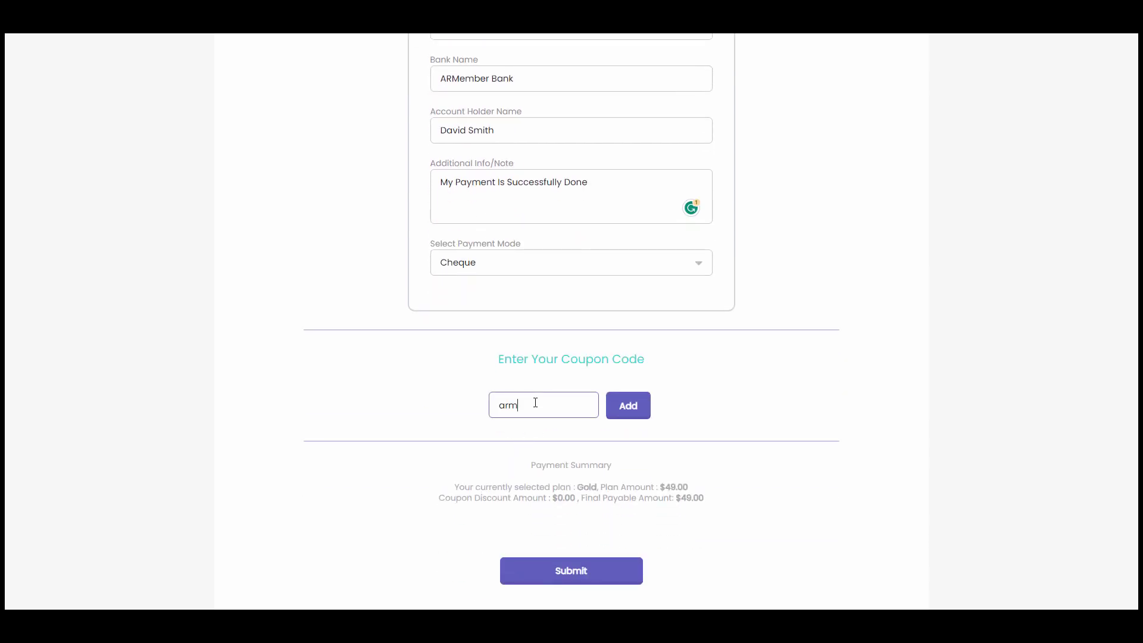
type("embertop5")
left_click(627, 407)
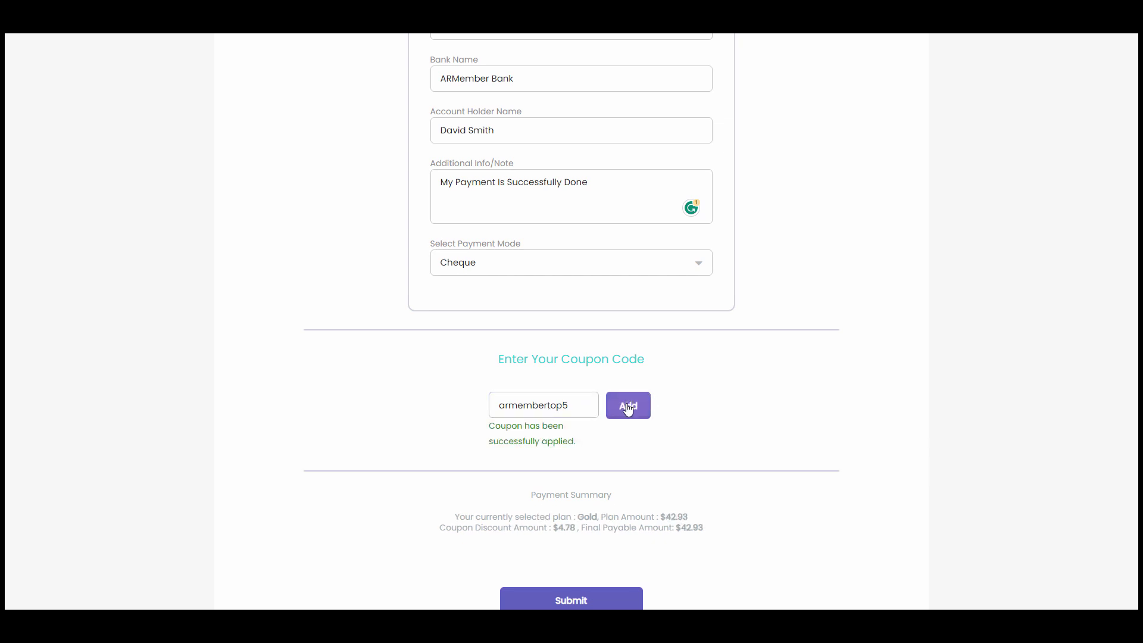
scroll(628, 407, "down", 2)
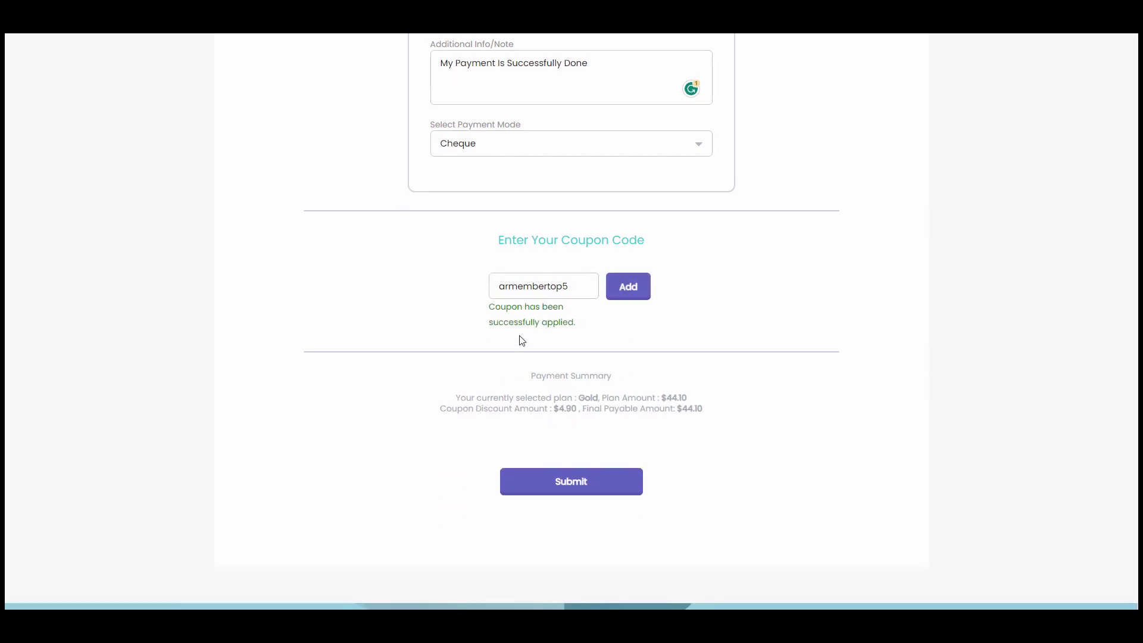
left_click(571, 482)
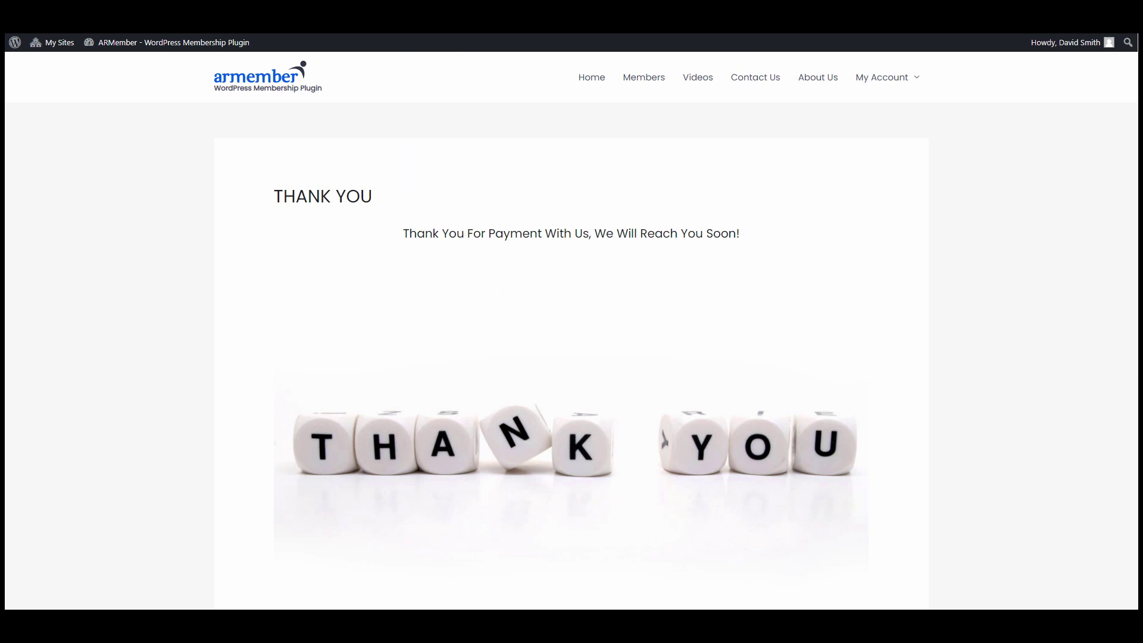
scroll(445, 240, "down", 5)
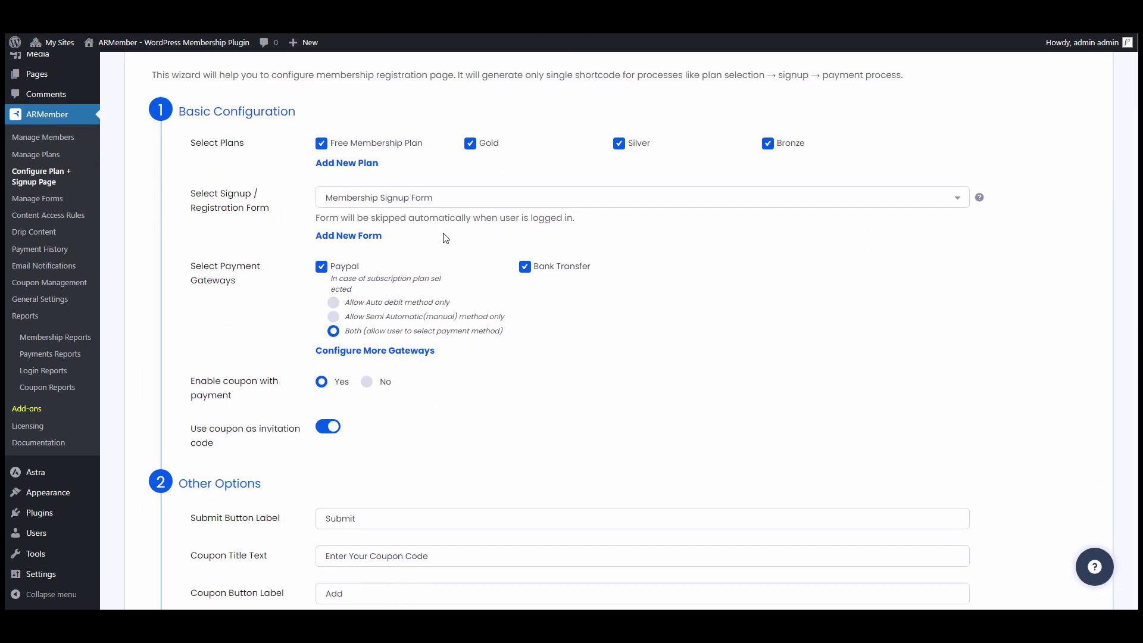
- Turn off Hide Plan Selection Area in Edit Plan + Signup Page and save the setup
scroll(445, 240, "down", 18)
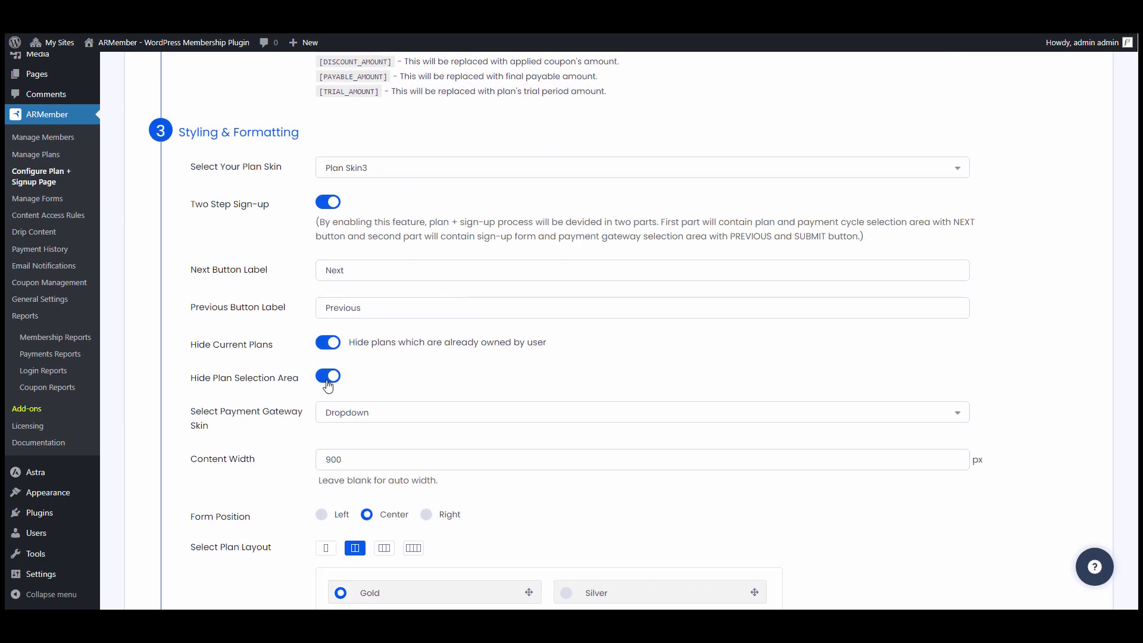
left_click(328, 375)
scroll(421, 380, "down", 4)
scroll(421, 379, "down", 10)
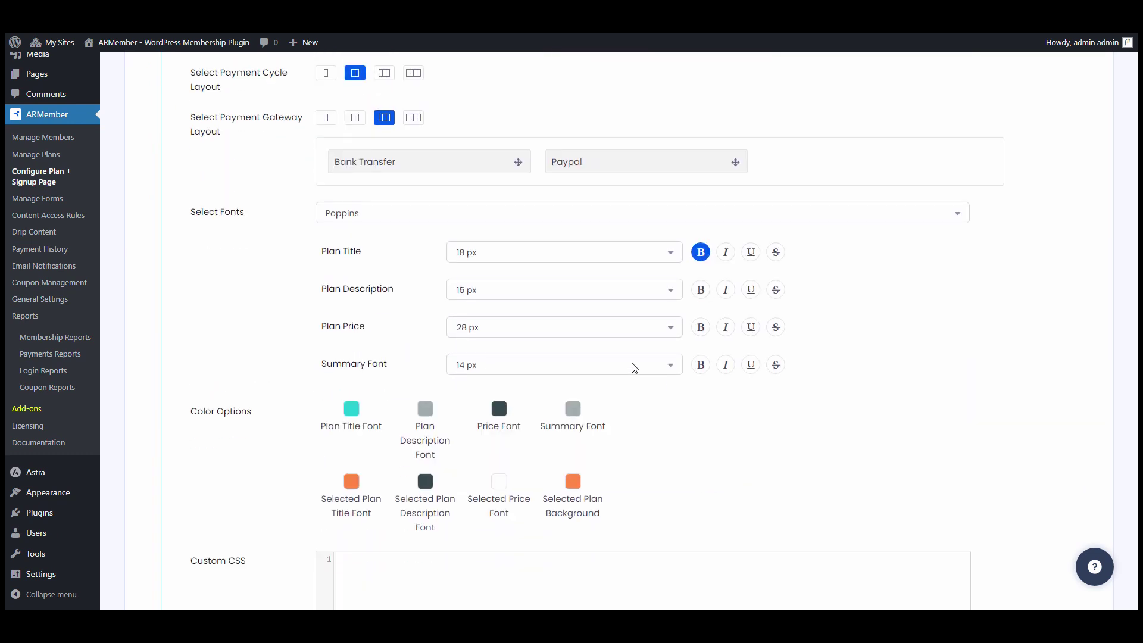
left_click(921, 500)
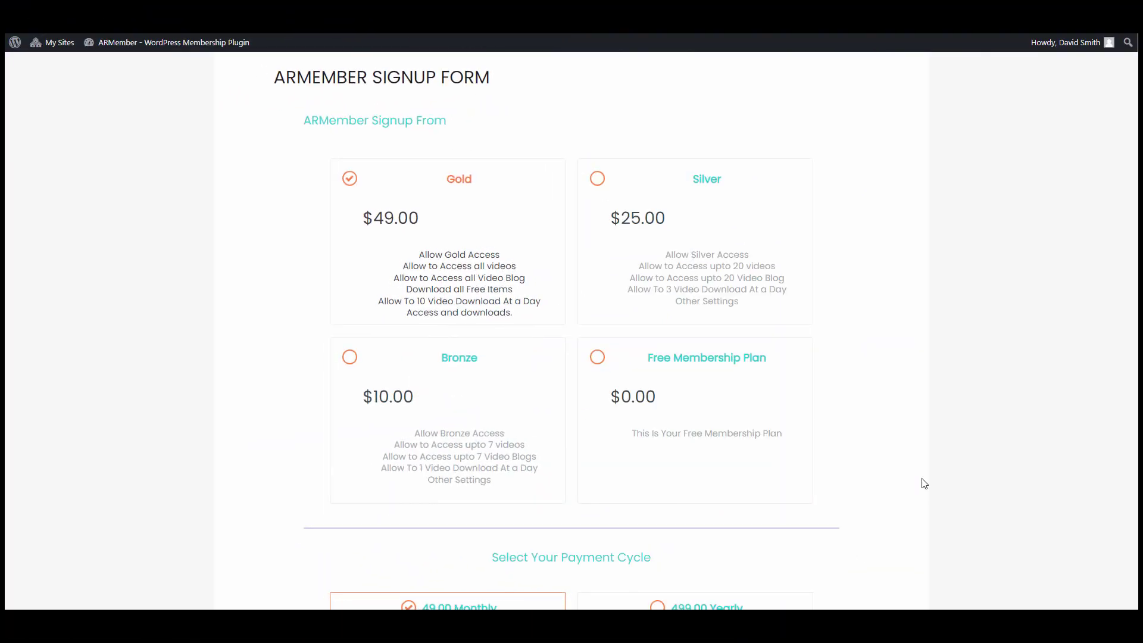
- Try the Silver, Bronze and Free Membership plans, reselect Gold at 49.00 monthly, and continue
left_click(723, 292)
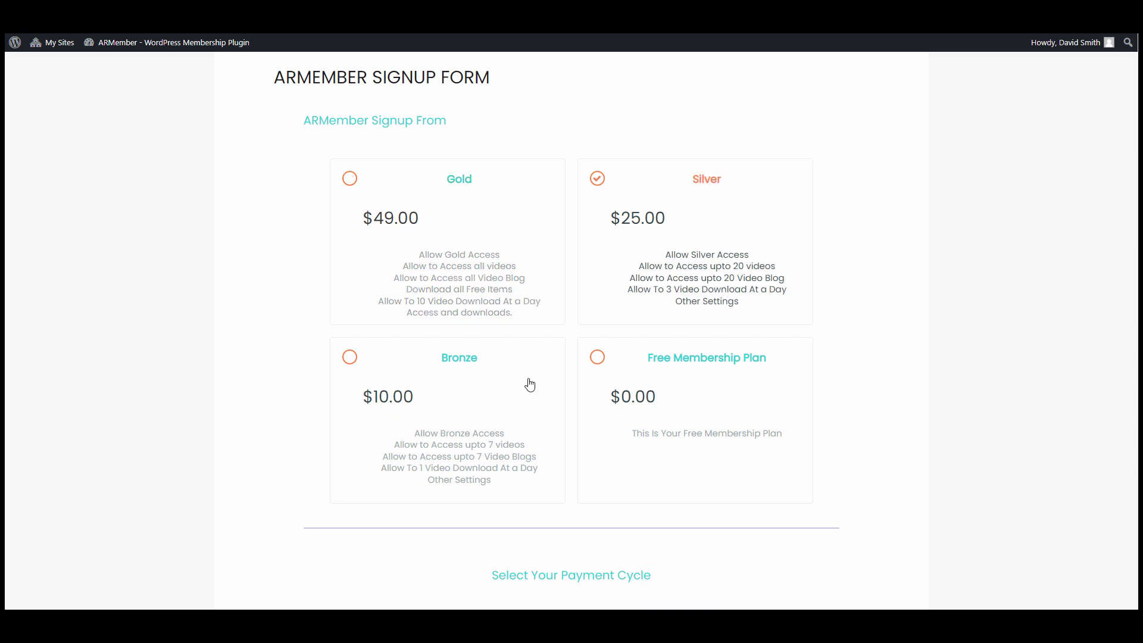
left_click(499, 414)
left_click(676, 414)
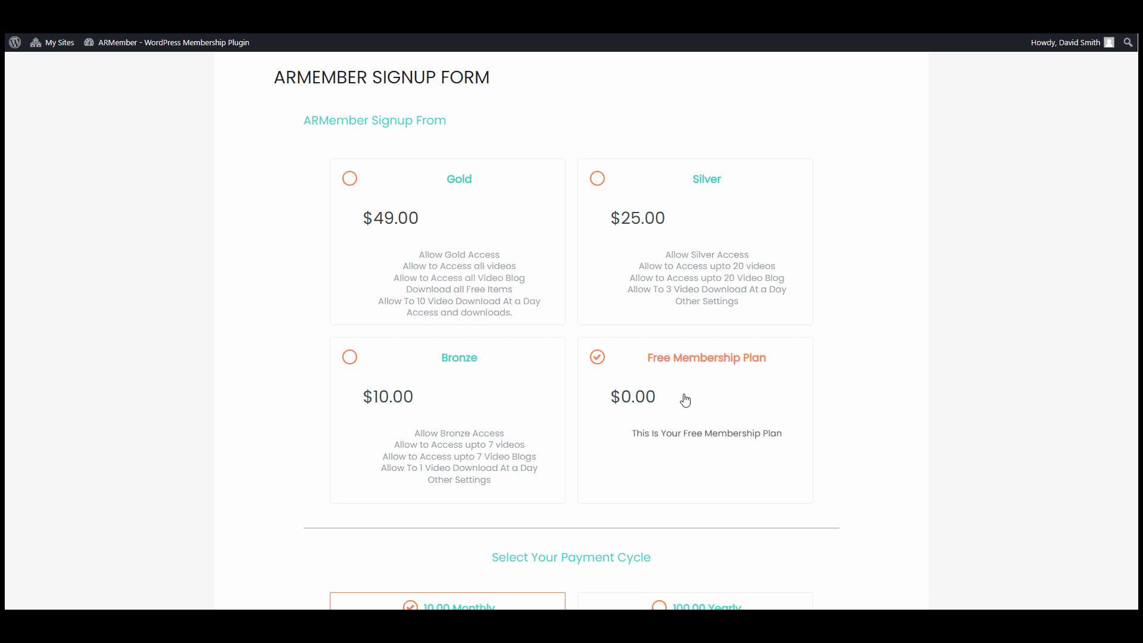
left_click(536, 259)
scroll(551, 263, "down", 5)
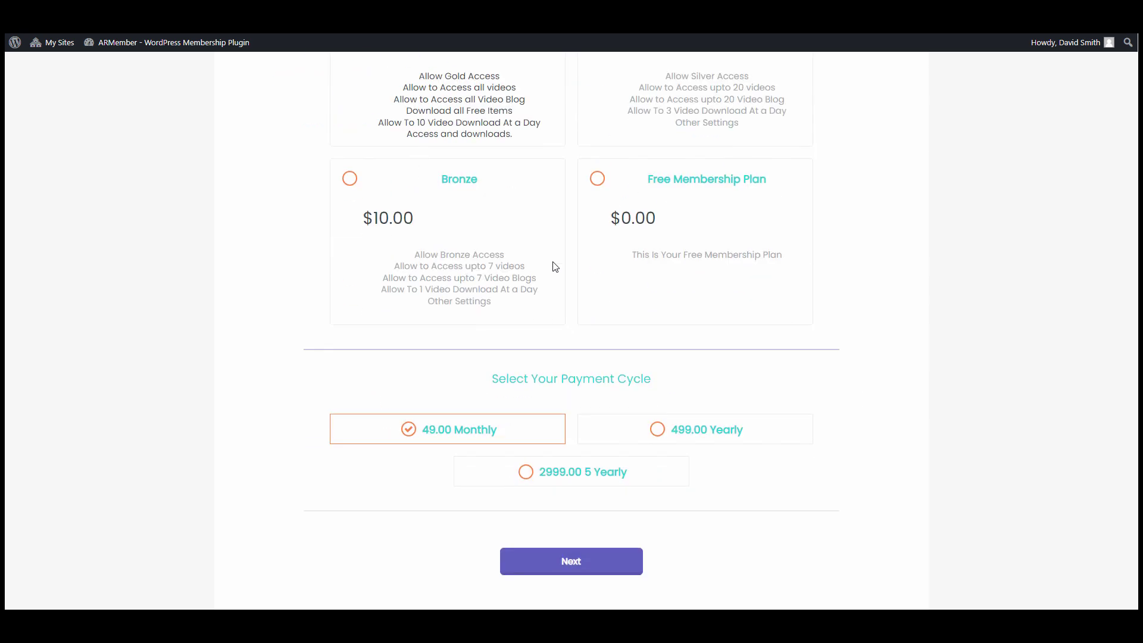
scroll(536, 277, "down", 1)
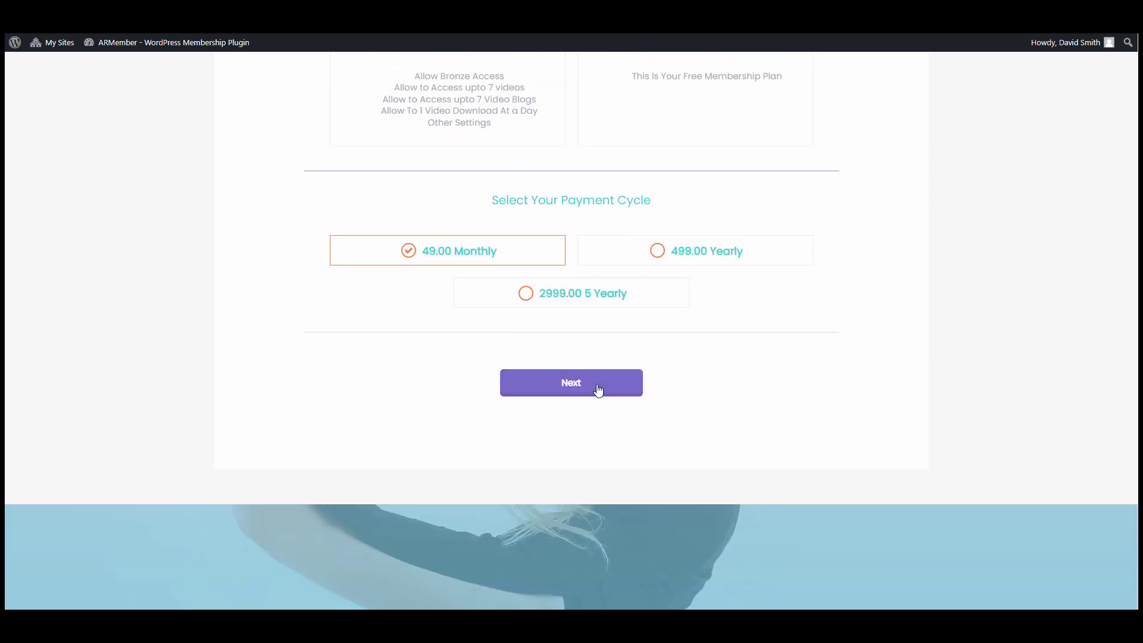
left_click(598, 390)
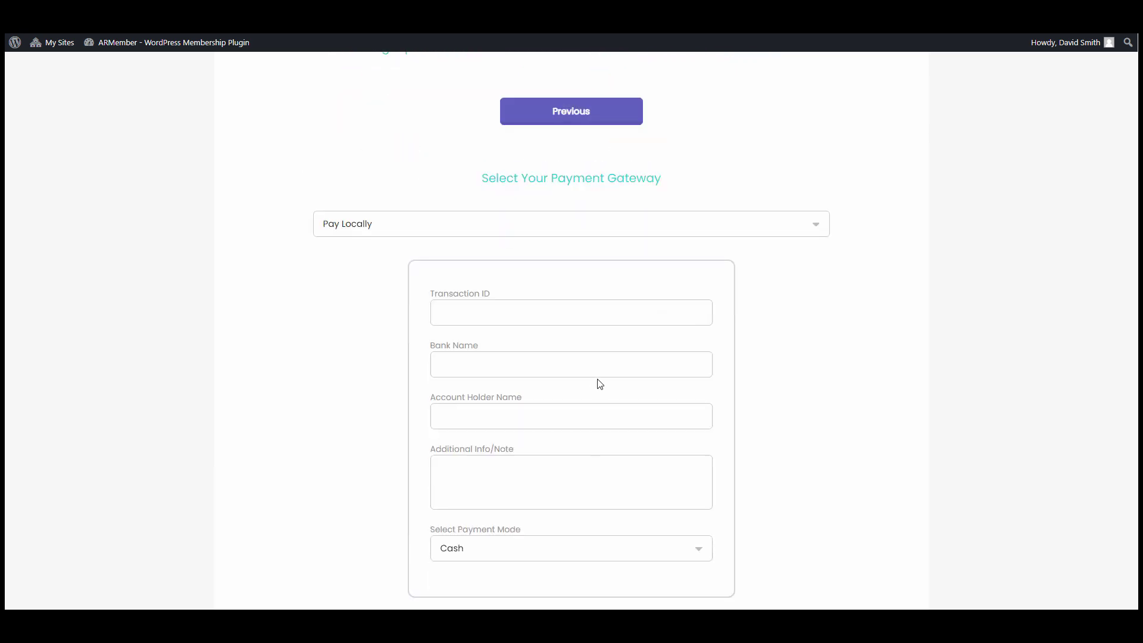